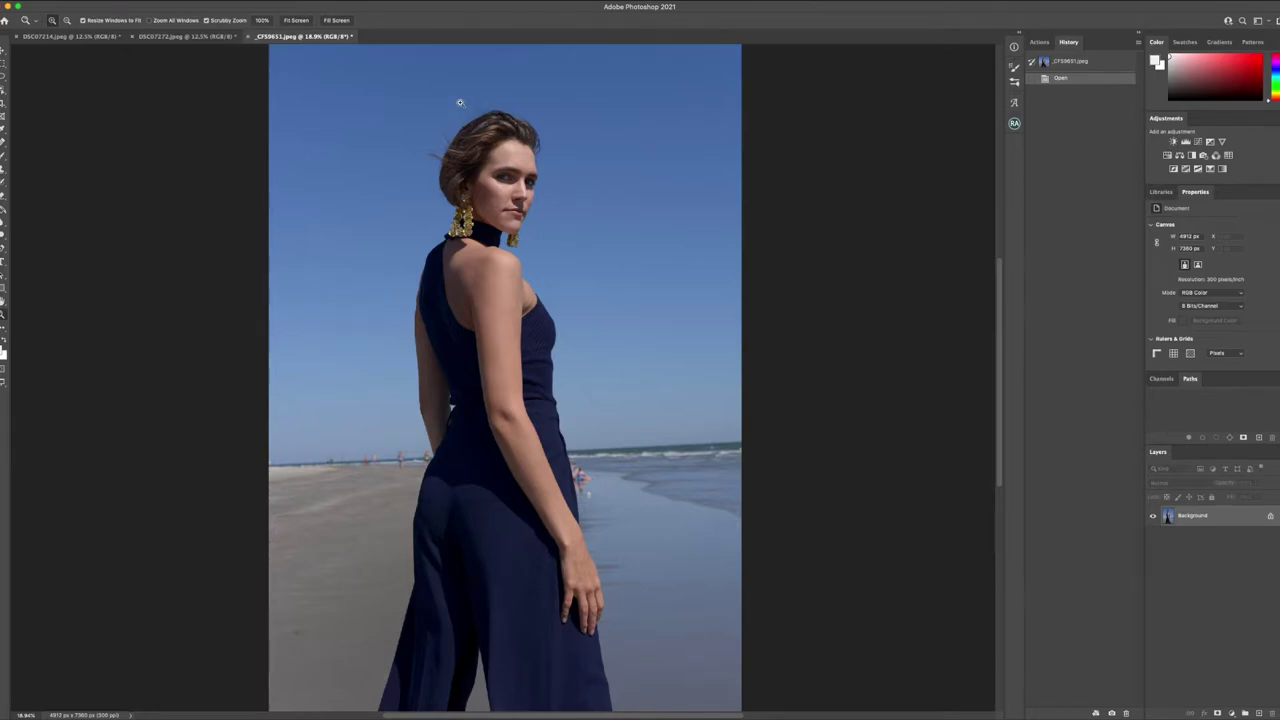
# Step: Zoom in on the model's head and the sky above it
pyautogui.moveTo(460, 102); pyautogui.dragTo(524, 105)
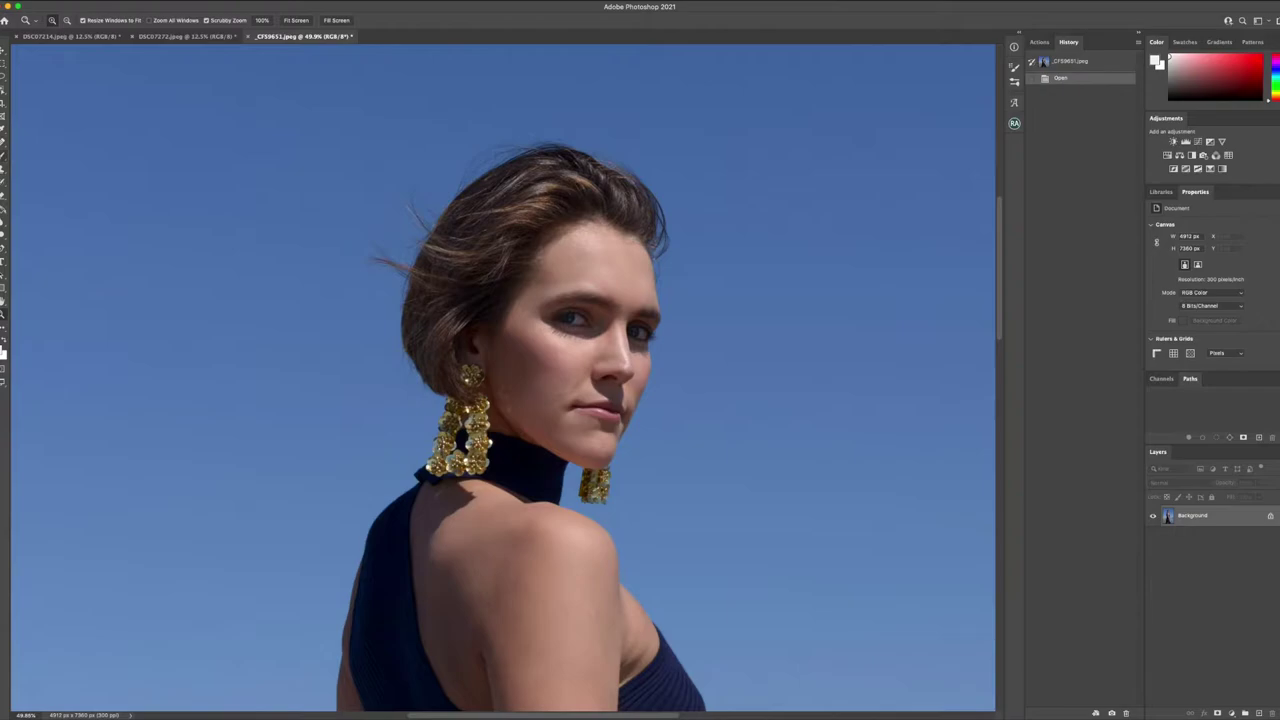
# Step: With the Clone Stamp, sample clean sky and paint over stray hairs above the head, undoing one stroke
pyautogui.click(3, 155)
pyautogui.click(3, 170)
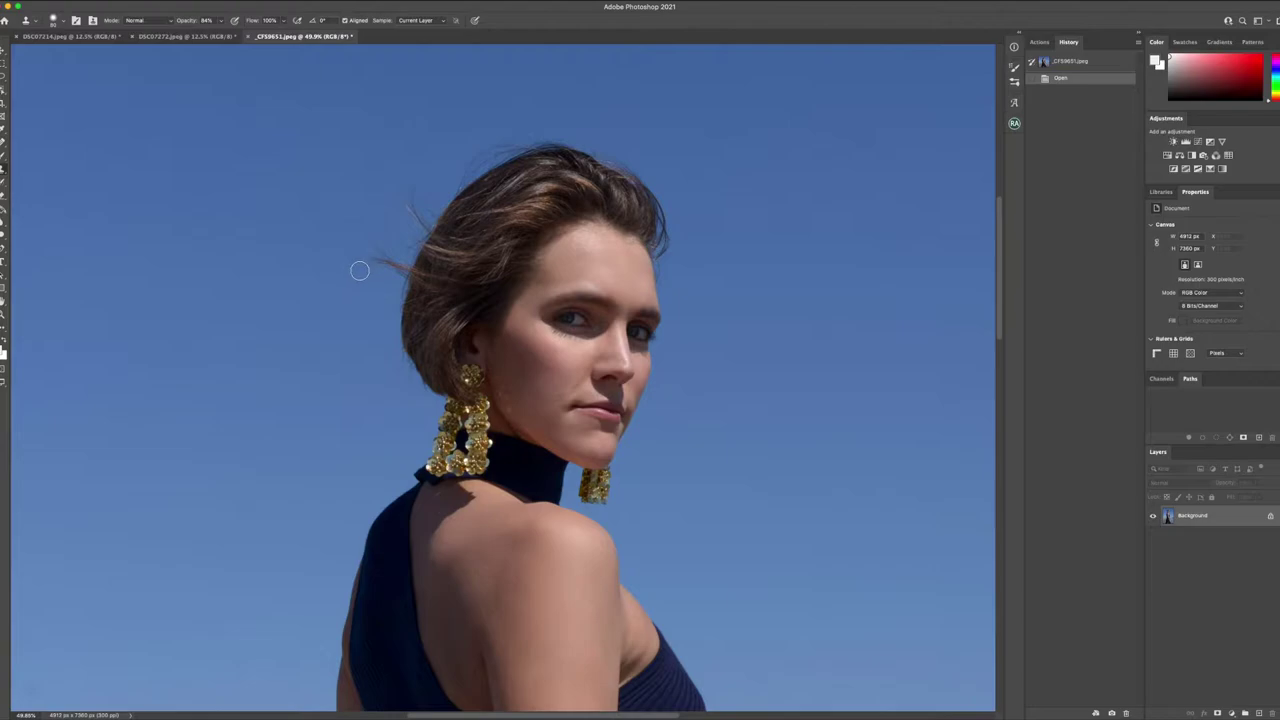
pyautogui.keyDown('alt'); pyautogui.click(395, 148); pyautogui.keyUp('alt')
pyautogui.moveTo(474, 97)
pyautogui.mouseDown()
pyautogui.moveTo(438, 97)
pyautogui.moveTo(463, 117)
pyautogui.mouseUp()
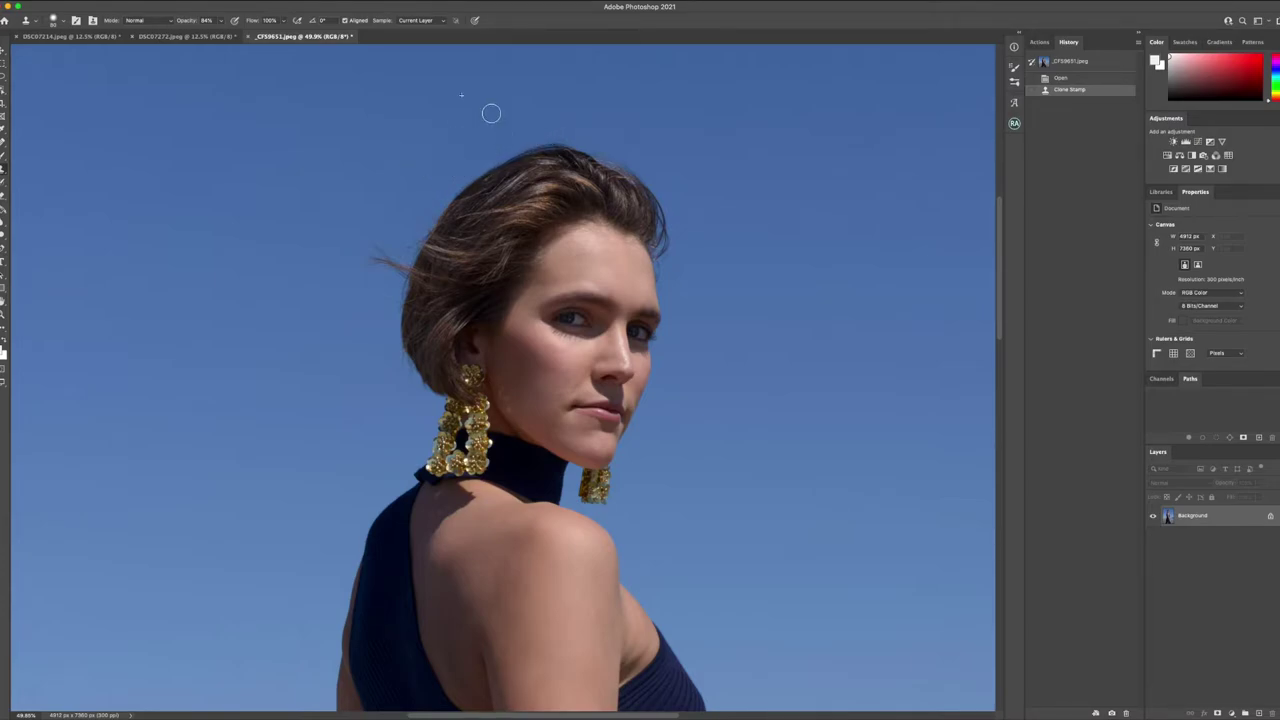
pyautogui.click(491, 115)
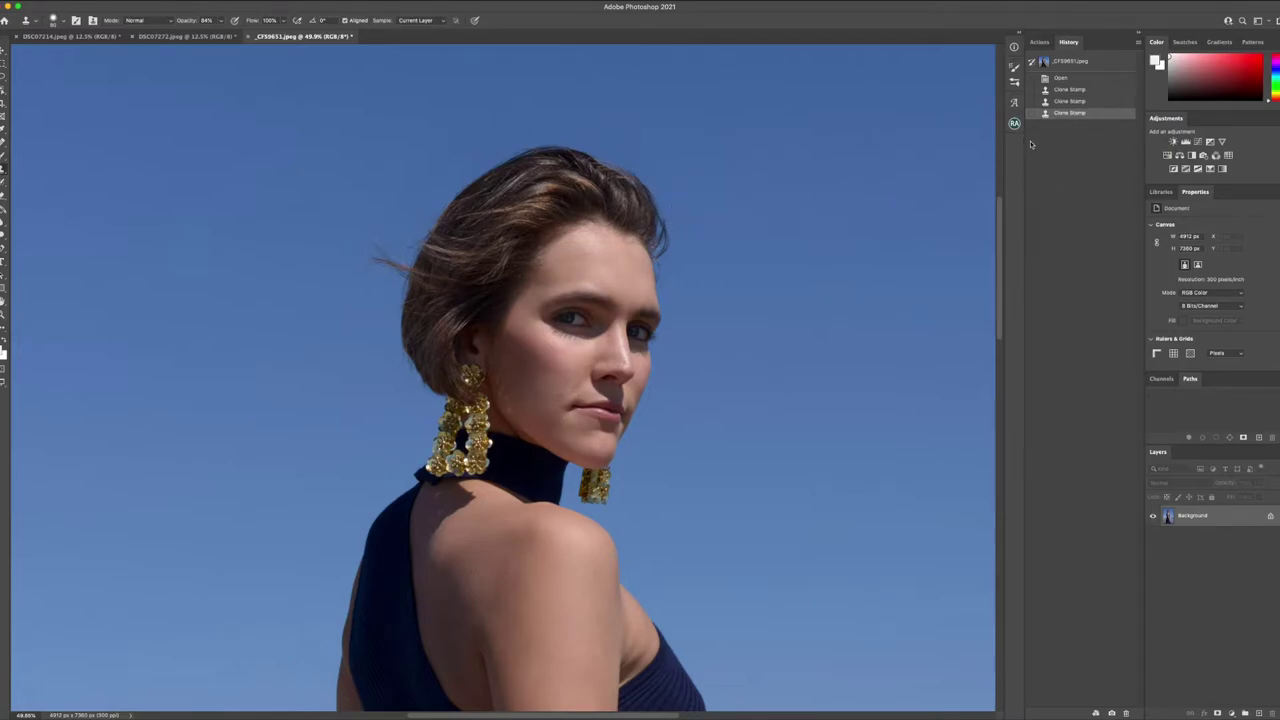
pyautogui.press('super+z')
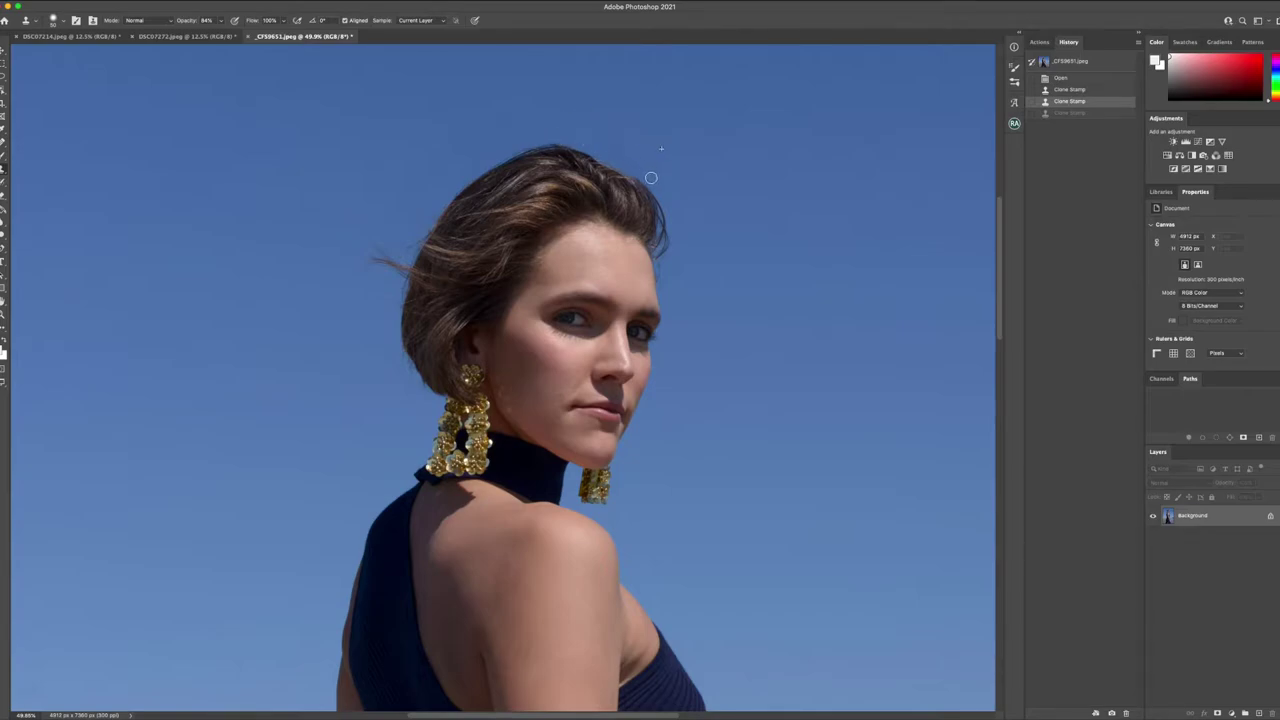
pyautogui.moveTo(651, 177)
pyautogui.mouseDown()
pyautogui.moveTo(674, 210)
pyautogui.moveTo(677, 249)
pyautogui.moveTo(704, 255)
pyautogui.mouseUp()
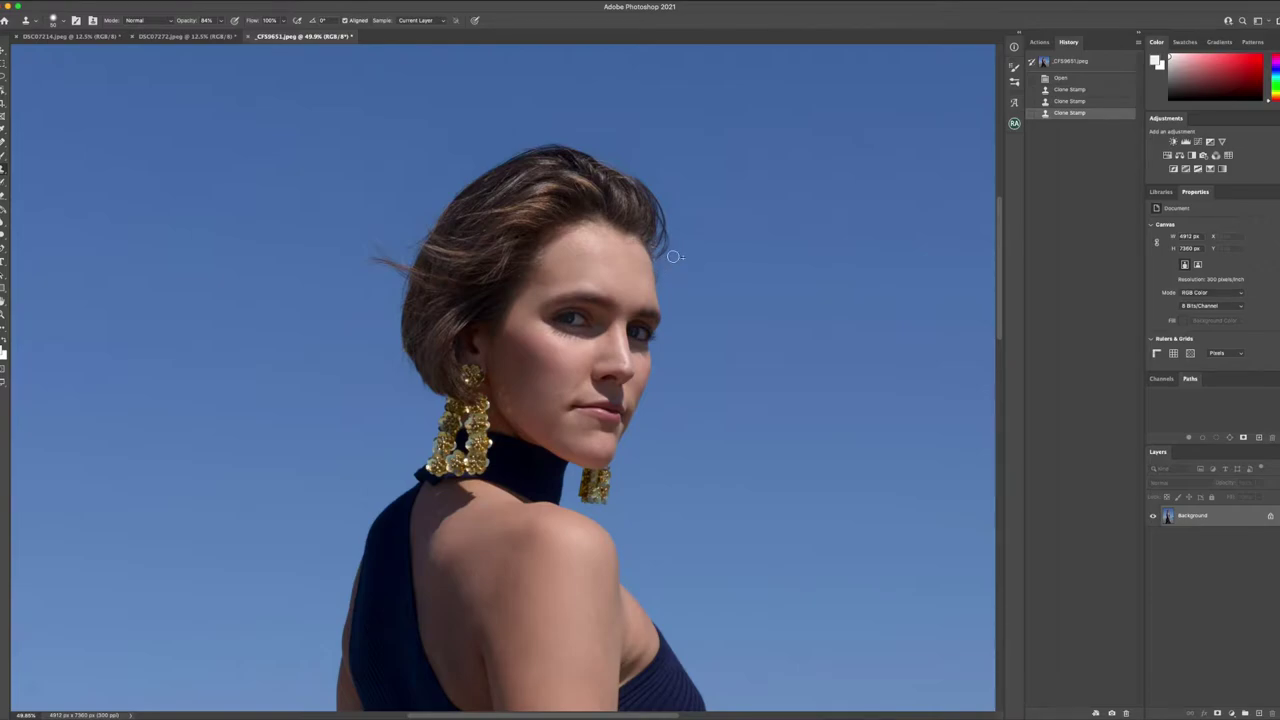
# Step: Clone fresh sky samples over the flyaway strands along the top and right hair edge
pyautogui.click(667, 290)
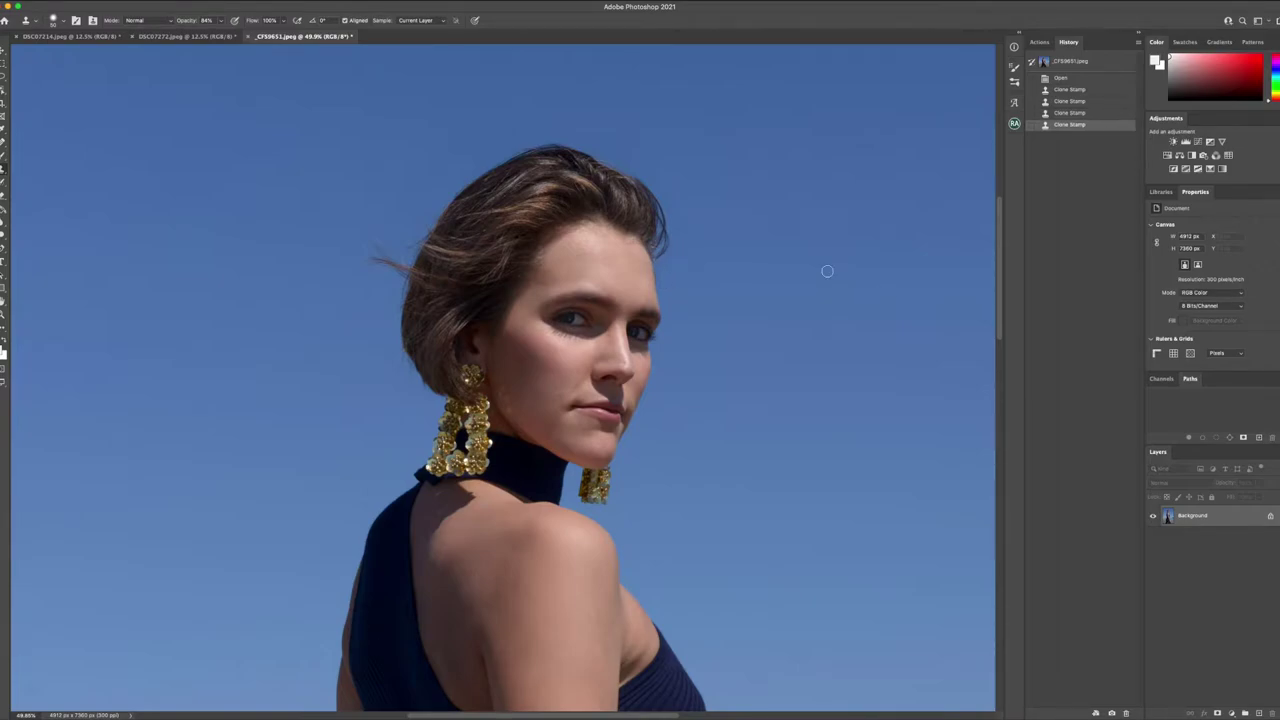
pyautogui.keyDown('alt'); pyautogui.click(695, 192); pyautogui.keyUp('alt')
pyautogui.moveTo(648, 176); pyautogui.dragTo(654, 166)
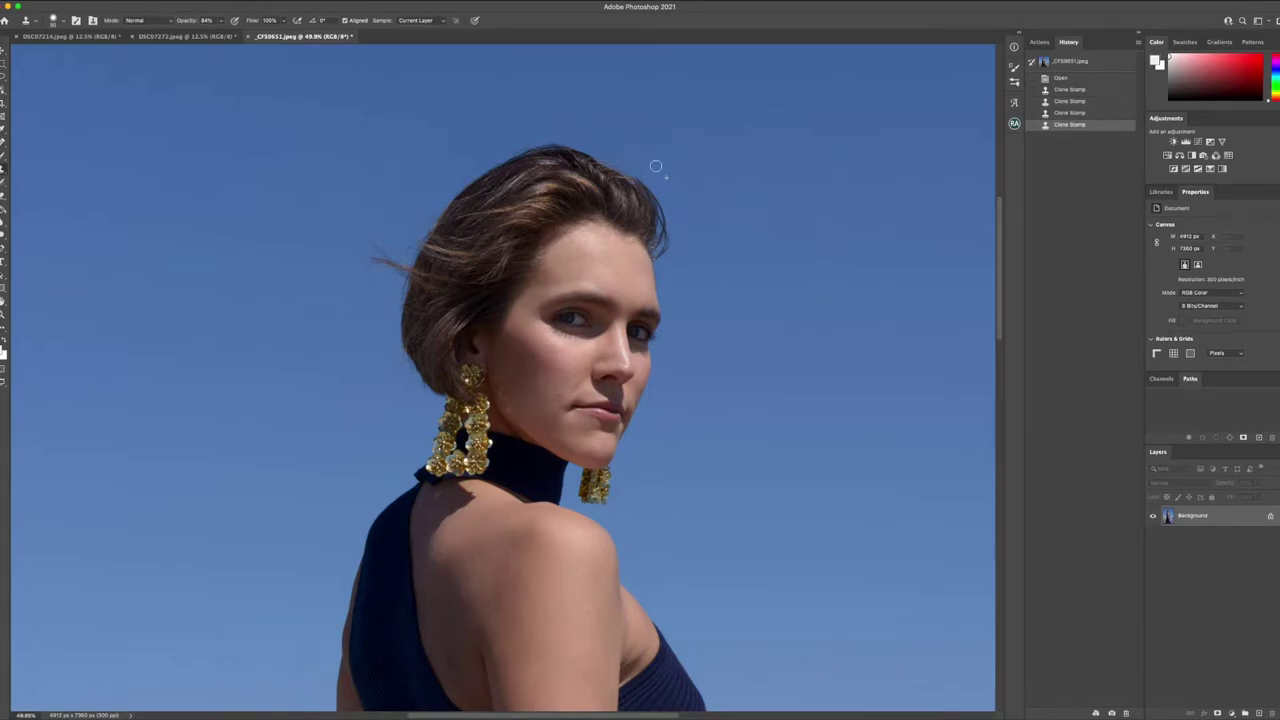
pyautogui.keyDown('alt'); pyautogui.click(407, 173); pyautogui.keyUp('alt')
pyautogui.moveTo(430, 211)
pyautogui.mouseDown()
pyautogui.moveTo(407, 249)
pyautogui.moveTo(456, 186)
pyautogui.moveTo(438, 208)
pyautogui.moveTo(512, 146)
pyautogui.moveTo(506, 137)
pyautogui.moveTo(551, 141)
pyautogui.mouseUp()
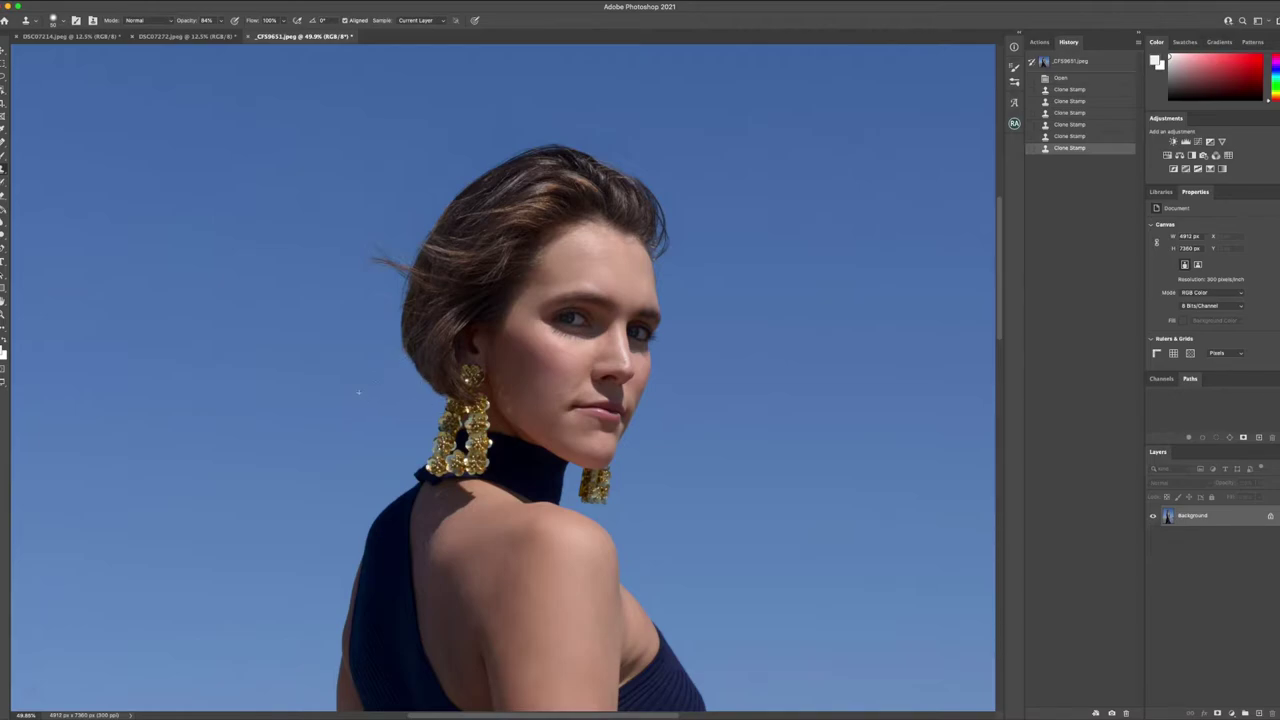
pyautogui.click(358, 392)
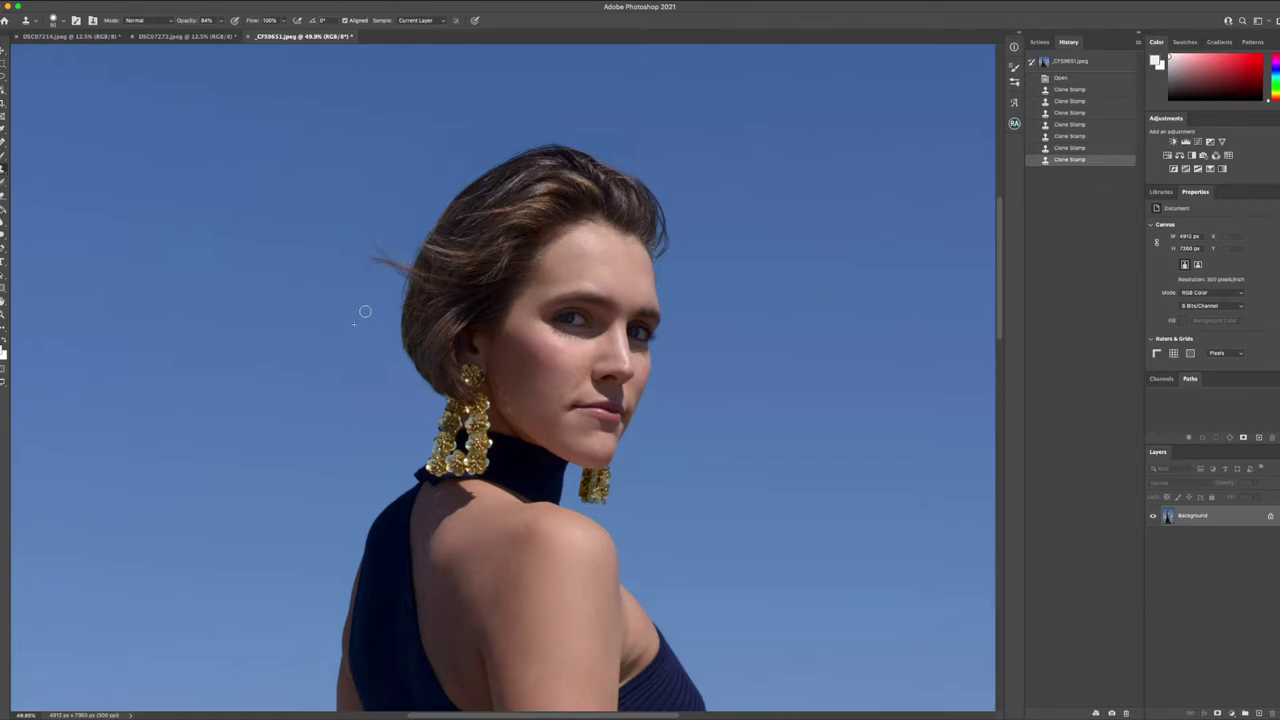
pyautogui.moveTo(385, 343)
pyautogui.mouseDown()
pyautogui.moveTo(373, 290)
pyautogui.moveTo(383, 321)
pyautogui.moveTo(397, 309)
pyautogui.moveTo(389, 328)
pyautogui.moveTo(374, 320)
pyautogui.moveTo(371, 284)
pyautogui.moveTo(386, 274)
pyautogui.moveTo(369, 320)
pyautogui.moveTo(364, 199)
pyautogui.moveTo(359, 346)
pyautogui.mouseUp()
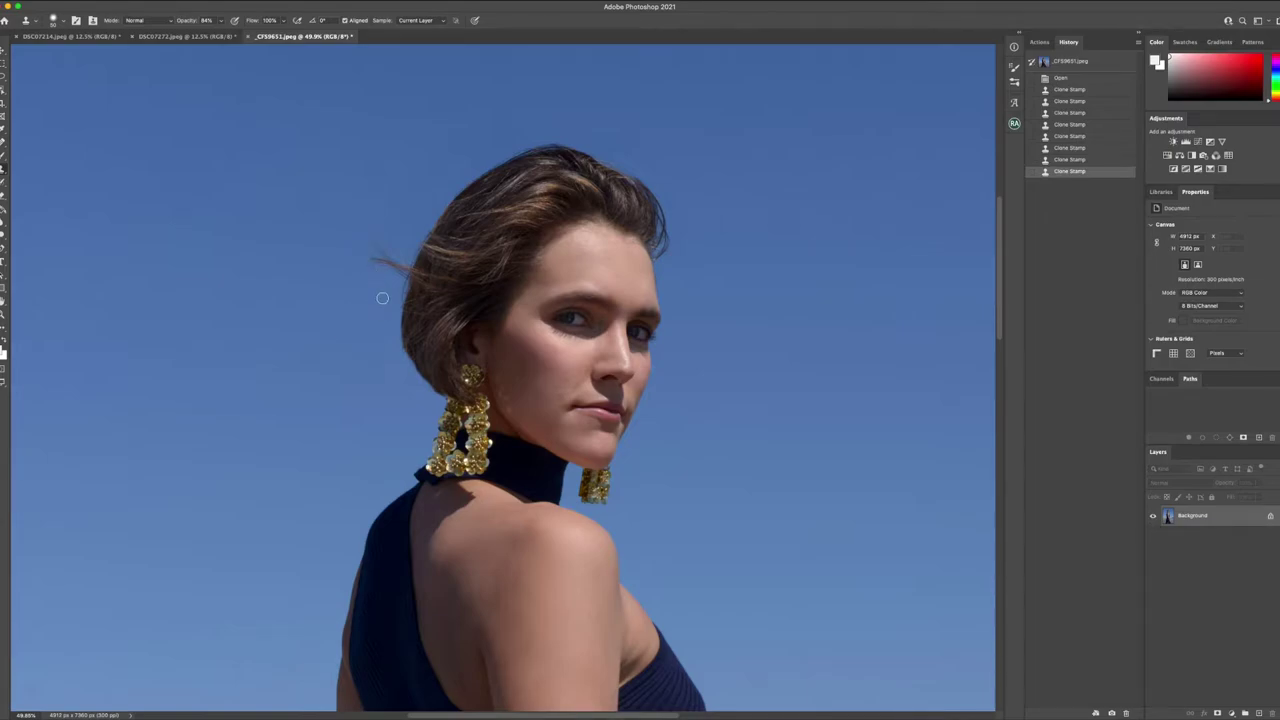
pyautogui.scroll(-3, 369, 323)
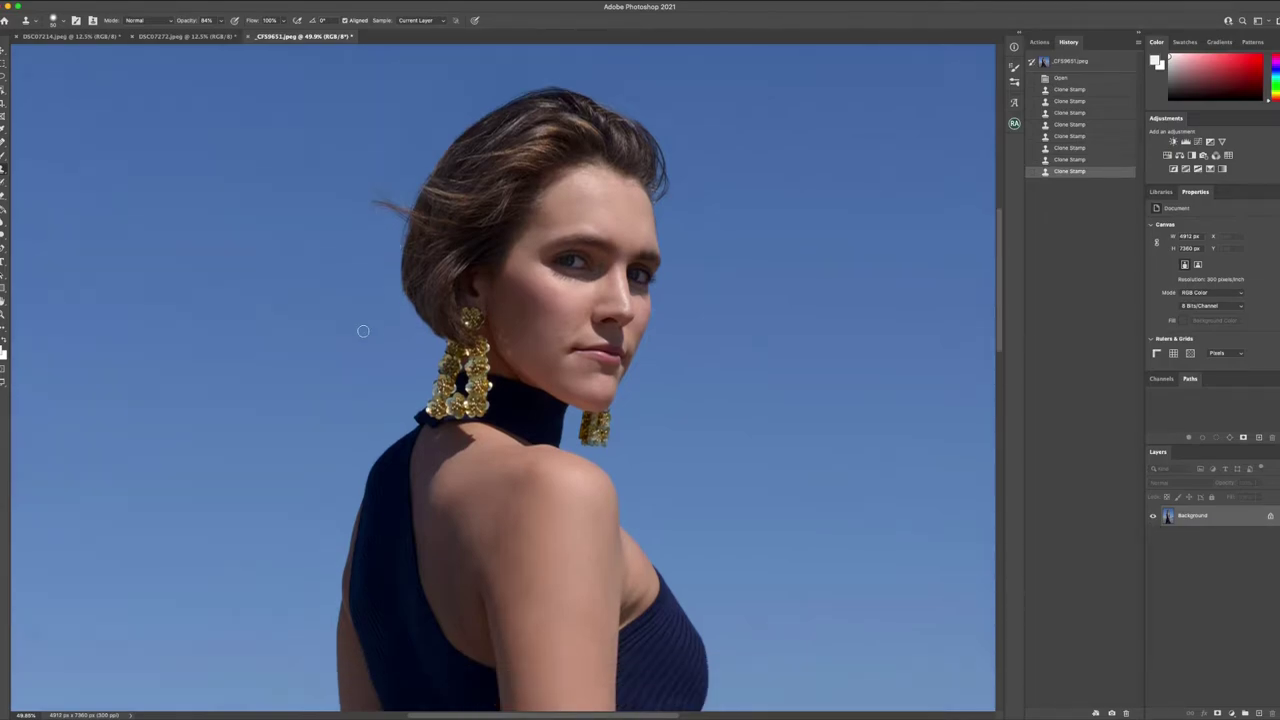
pyautogui.scroll(-1, 365, 338)
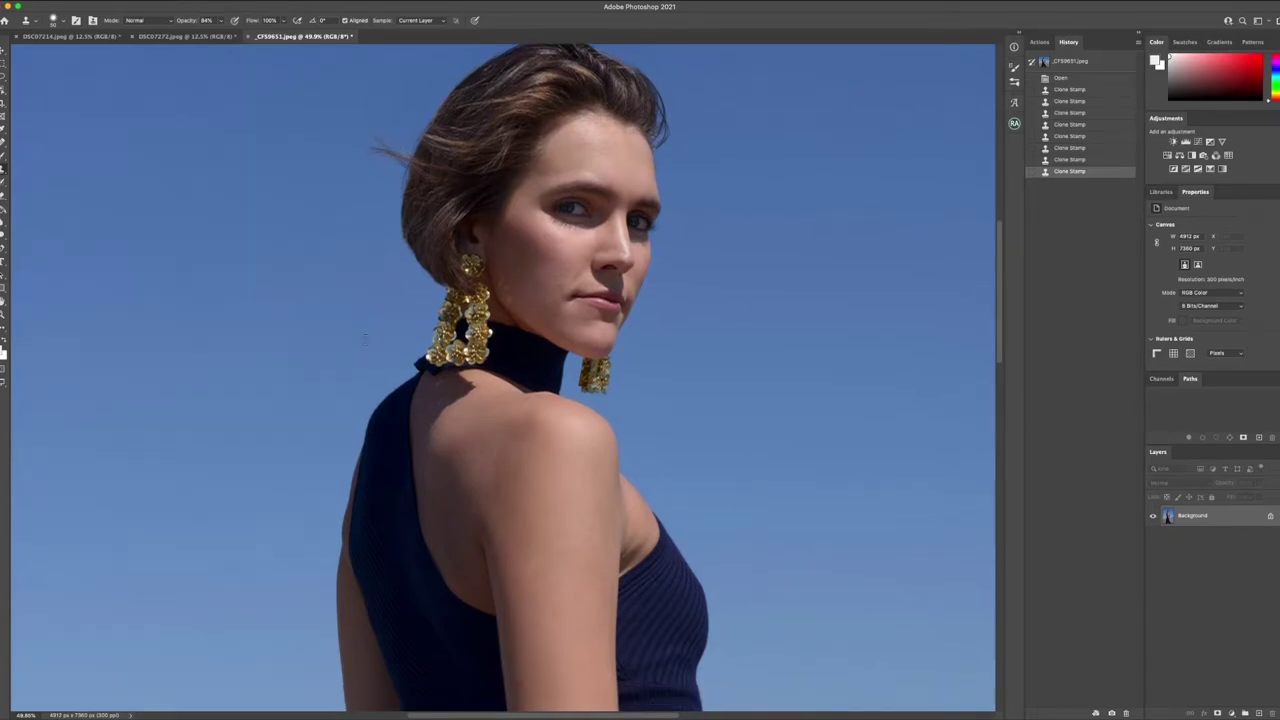
# Step: Switch to the Patch Tool and patch two small blemishes on the model's cheek
pyautogui.moveTo(4, 142); pyautogui.dragTo(40, 157)
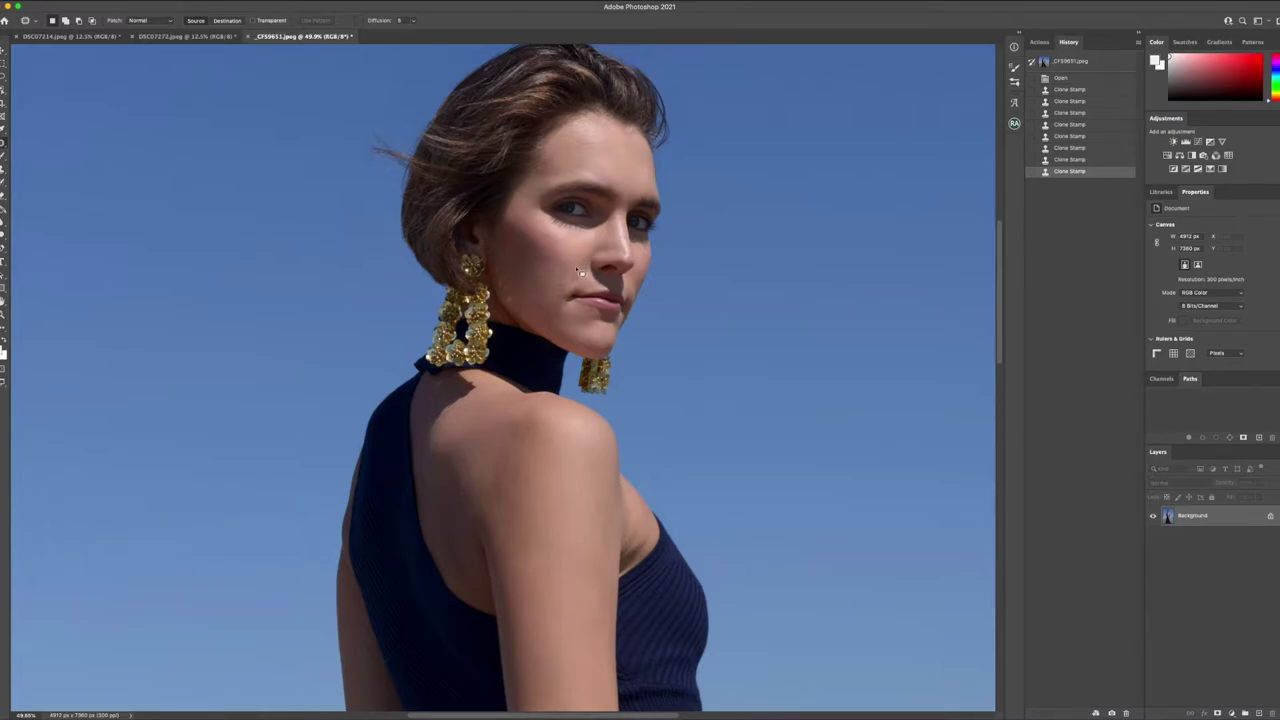
pyautogui.moveTo(579, 289); pyautogui.dragTo(575, 281)
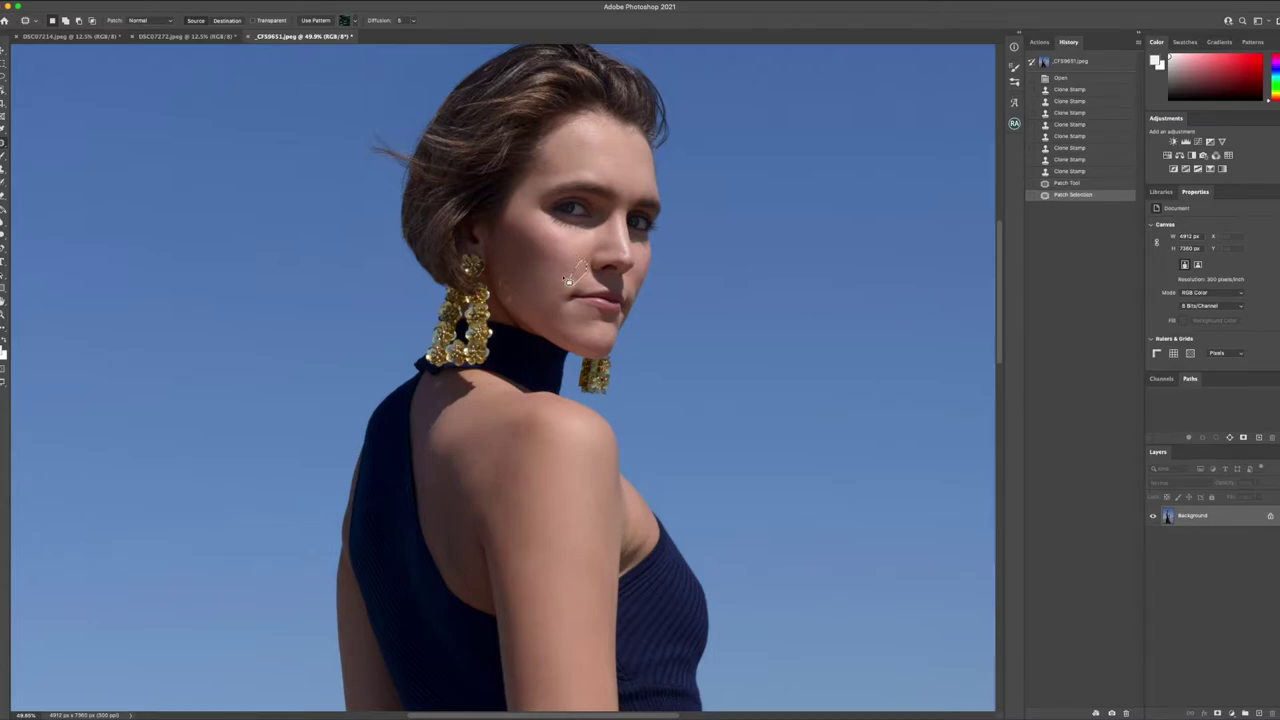
pyautogui.hotkey('ctrl', 'd')
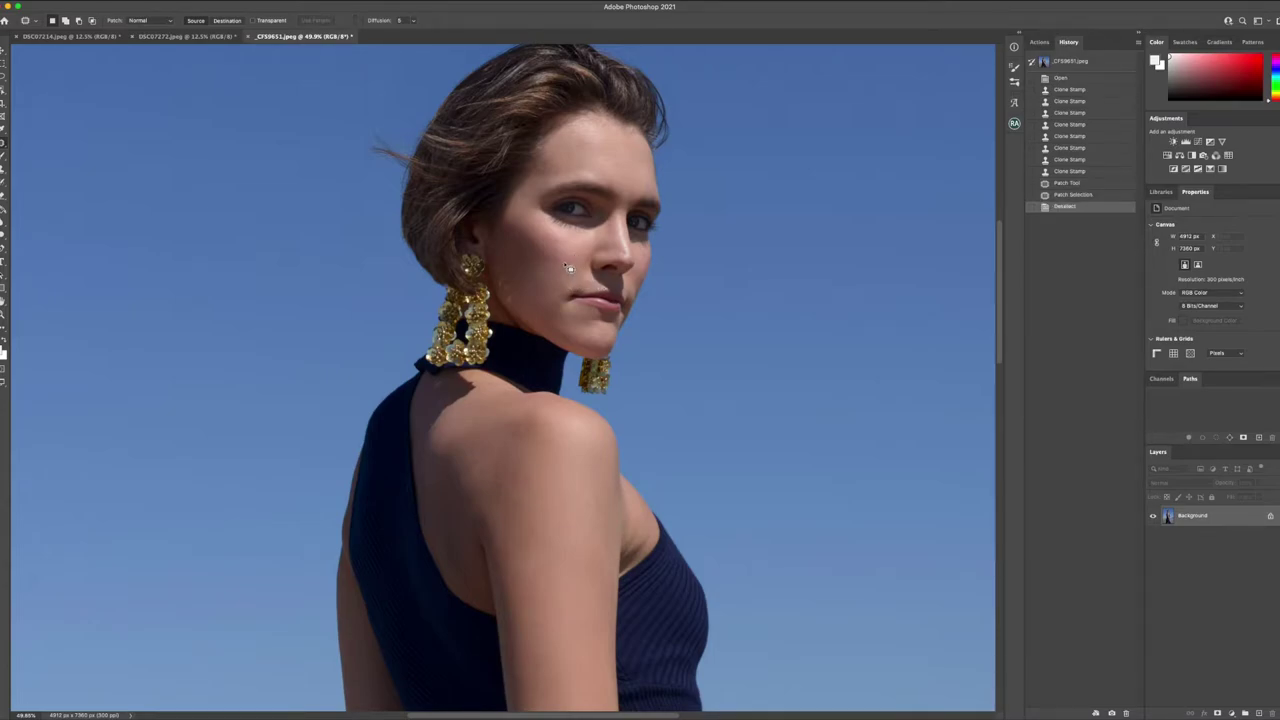
pyautogui.moveTo(578, 278); pyautogui.dragTo(636, 286)
pyautogui.hotkey('ctrl', 'd')
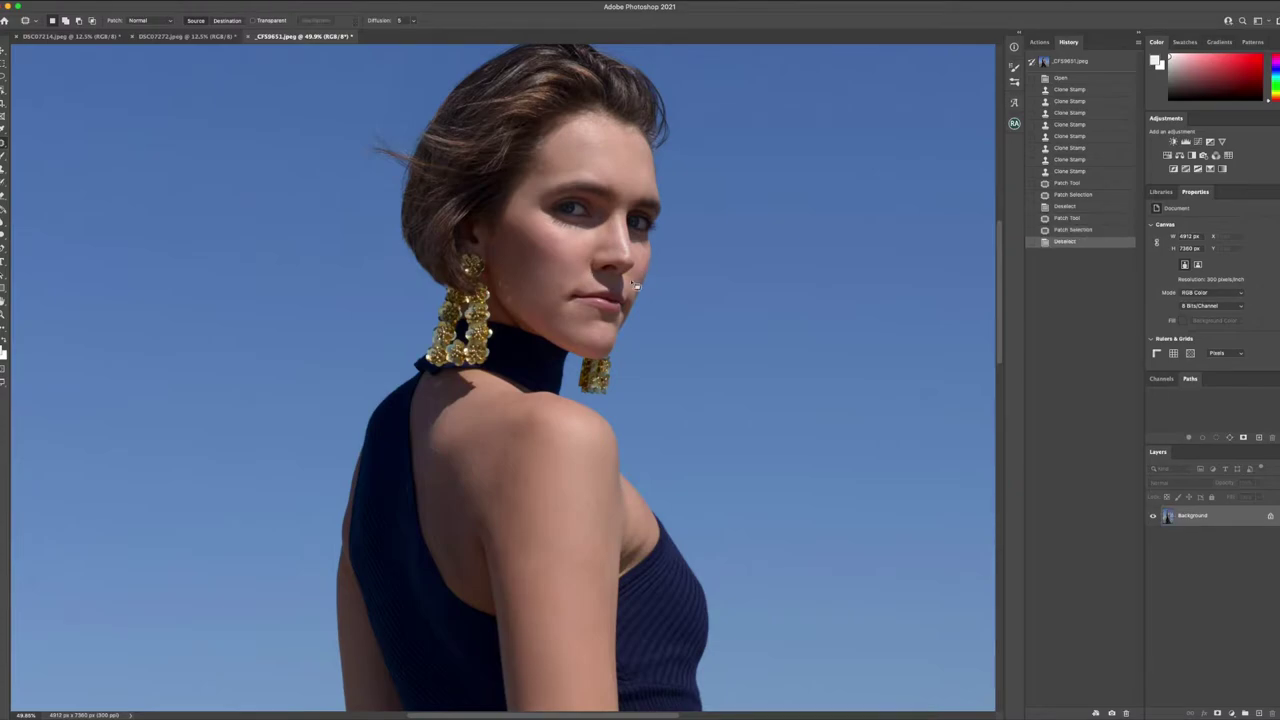
pyautogui.scroll(-2, 567, 328)
pyautogui.scroll(-10, 567, 328)
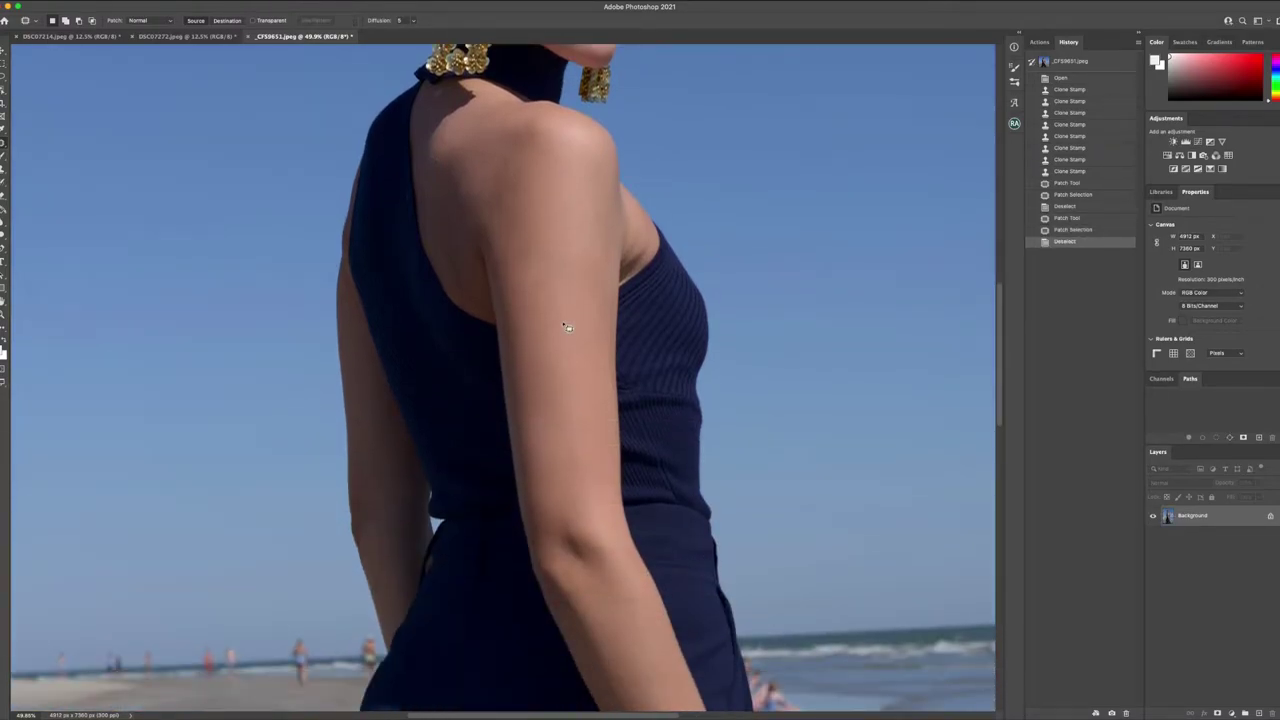
pyautogui.scroll(-12, 567, 328)
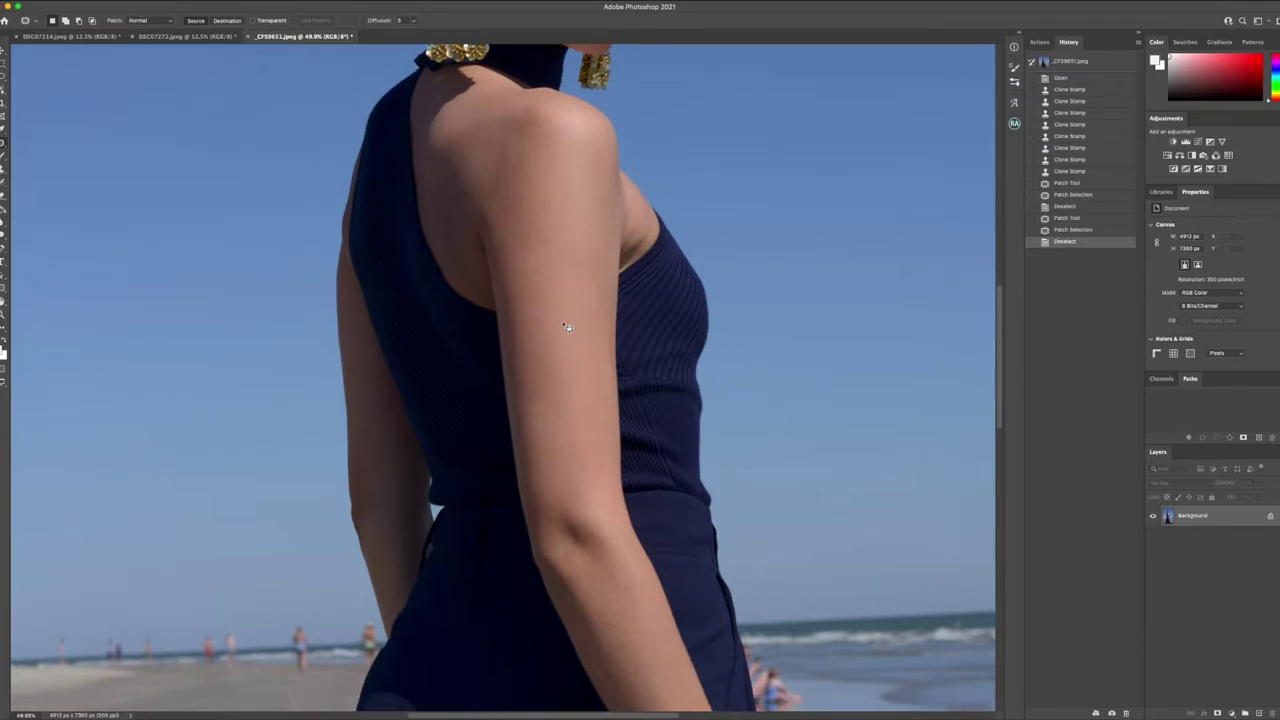
pyautogui.scroll(-1, 567, 328)
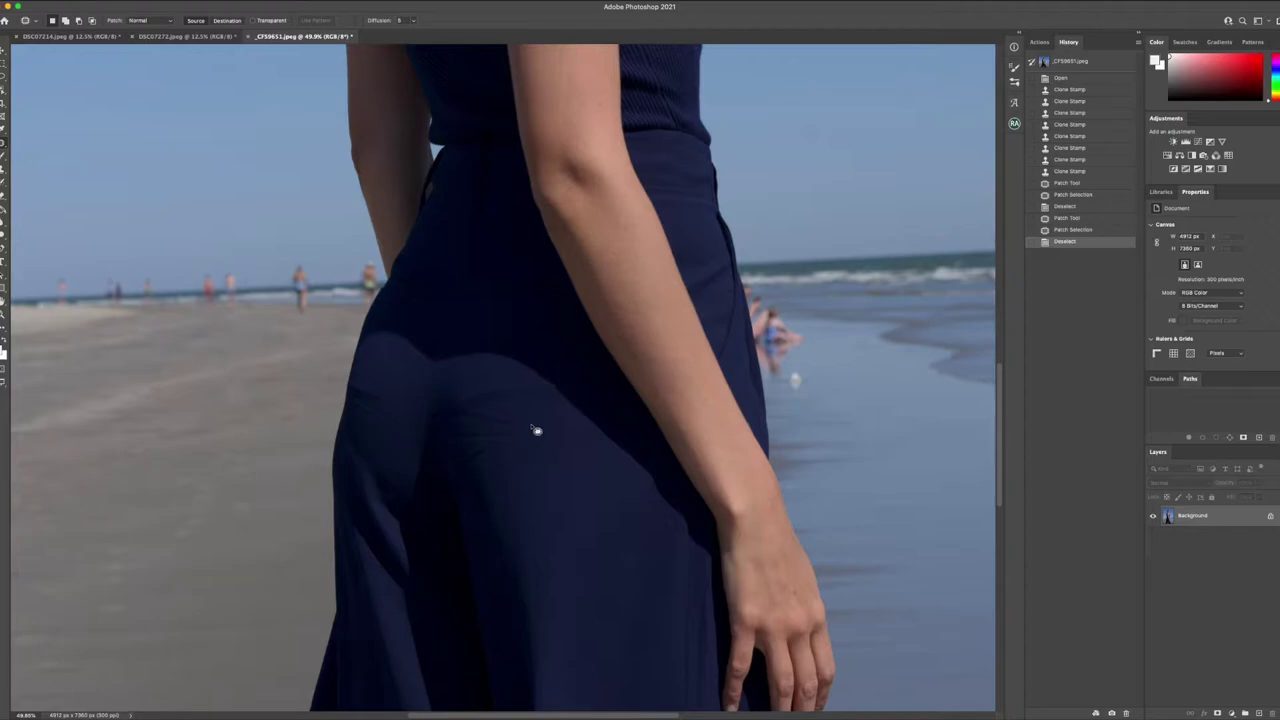
# Step: Patch three creases across the hip and seat of the navy trousers
pyautogui.moveTo(487, 401)
pyautogui.mouseDown()
pyautogui.moveTo(533, 400)
pyautogui.moveTo(477, 391)
pyautogui.moveTo(454, 409)
pyautogui.moveTo(499, 436)
pyautogui.moveTo(526, 423)
pyautogui.moveTo(584, 508)
pyautogui.mouseUp()
pyautogui.hotkey('ctrl', 'd')
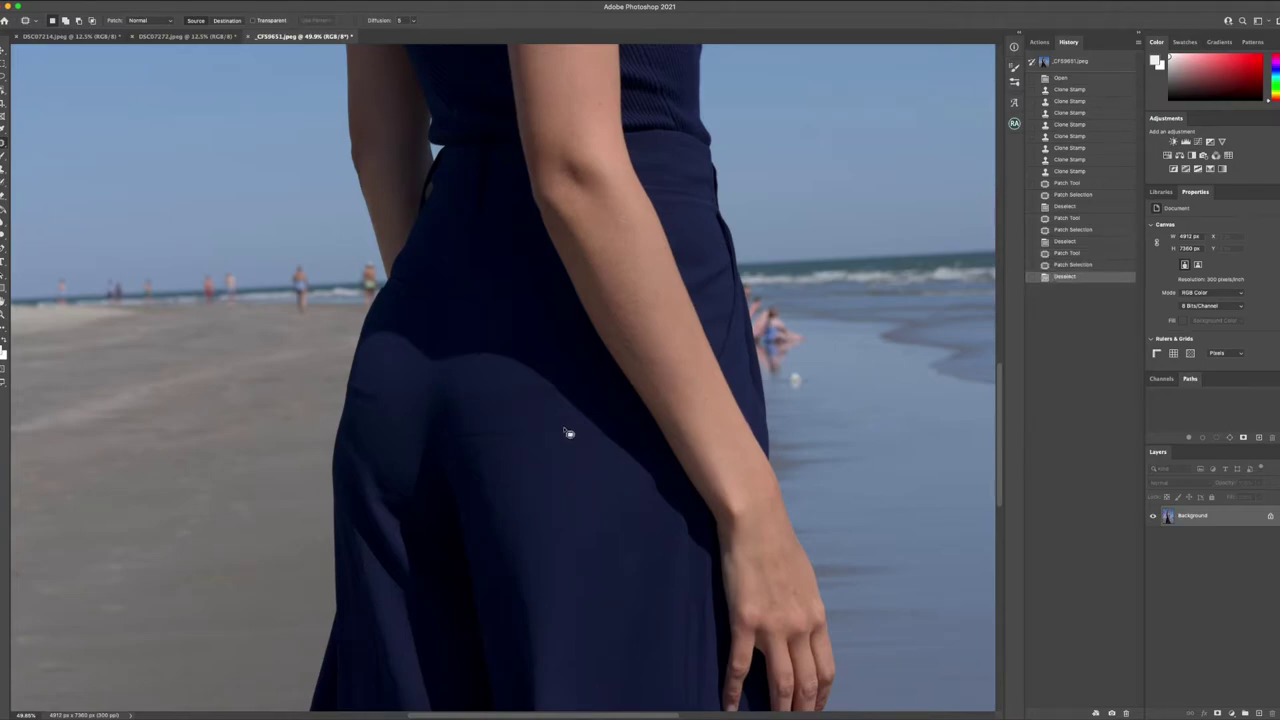
pyautogui.moveTo(565, 427)
pyautogui.mouseDown()
pyautogui.moveTo(469, 437)
pyautogui.moveTo(486, 472)
pyautogui.moveTo(600, 440)
pyautogui.moveTo(580, 428)
pyautogui.moveTo(545, 462)
pyautogui.moveTo(552, 486)
pyautogui.moveTo(563, 480)
pyautogui.mouseUp()
pyautogui.hotkey('ctrl', 'd')
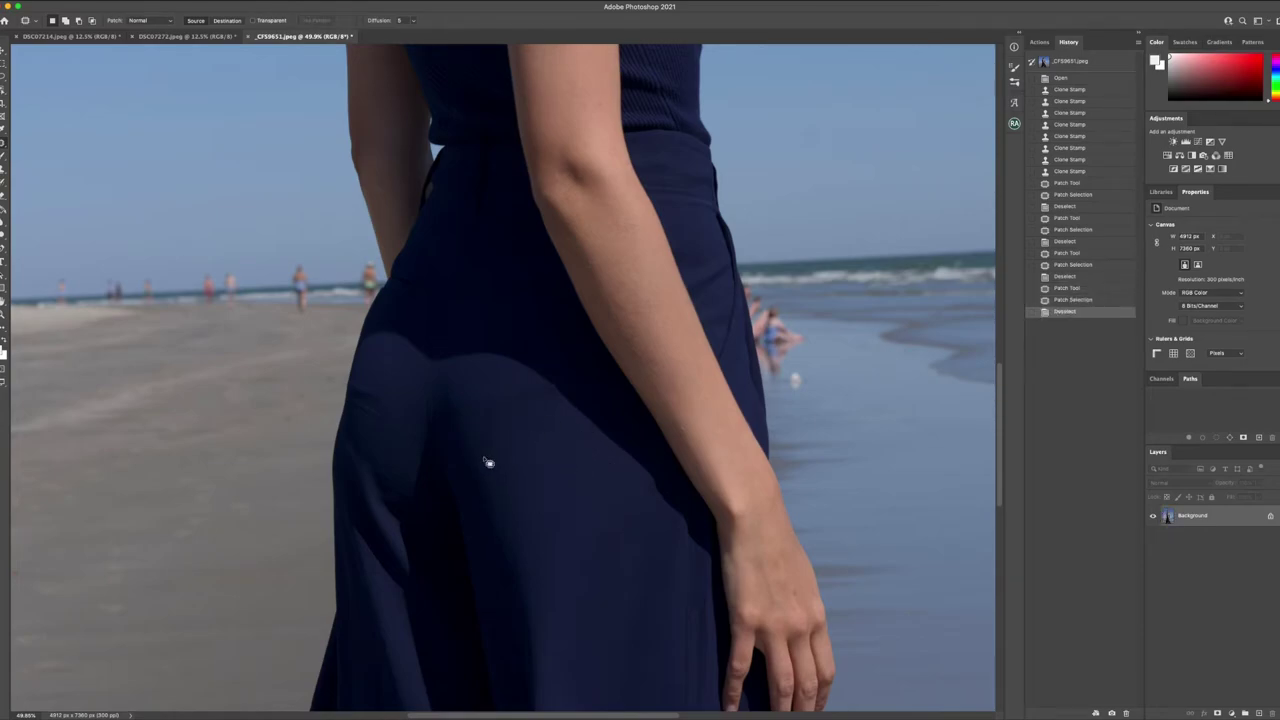
pyautogui.moveTo(488, 462)
pyautogui.mouseDown()
pyautogui.moveTo(457, 449)
pyautogui.moveTo(497, 457)
pyautogui.moveTo(493, 481)
pyautogui.moveTo(480, 468)
pyautogui.moveTo(528, 437)
pyautogui.mouseUp()
pyautogui.hotkey('ctrl', 'd')
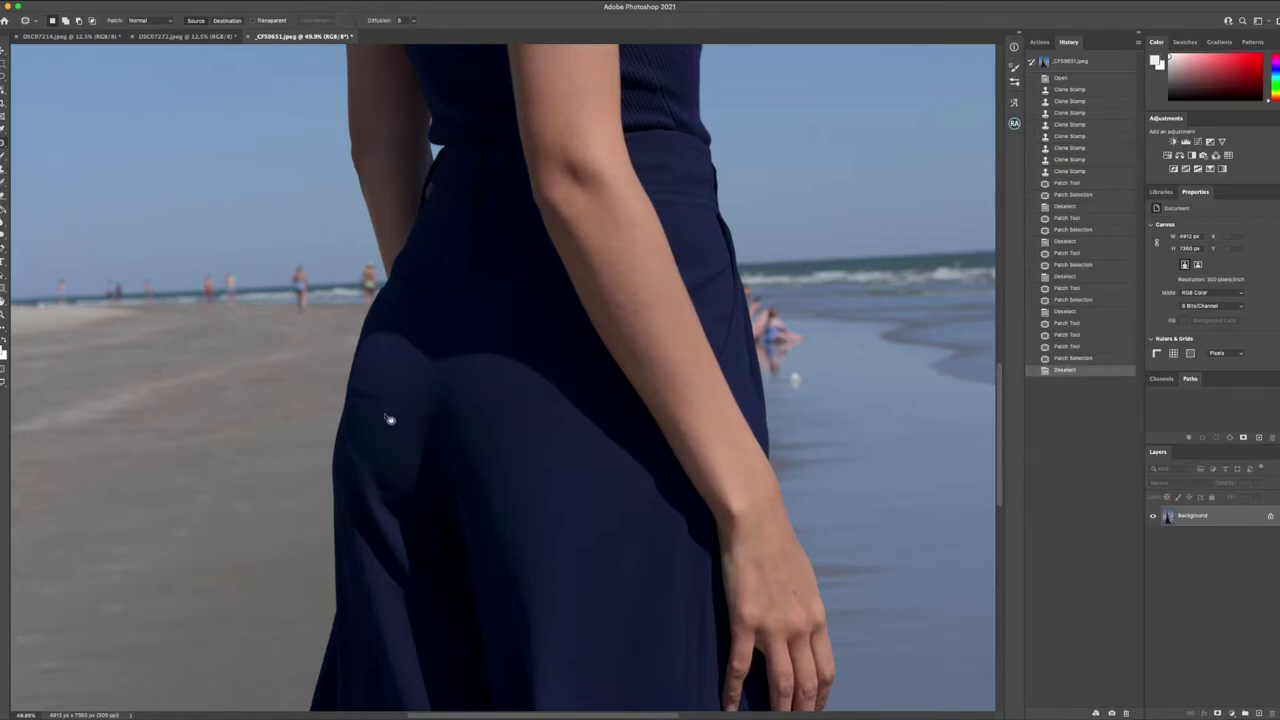
# Step: Patch two folds near the left hip and outline another crease near the hem
pyautogui.moveTo(384, 412)
pyautogui.mouseDown()
pyautogui.moveTo(360, 406)
pyautogui.moveTo(431, 450)
pyautogui.moveTo(409, 443)
pyautogui.mouseUp()
pyautogui.hotkey('ctrl', 'd')
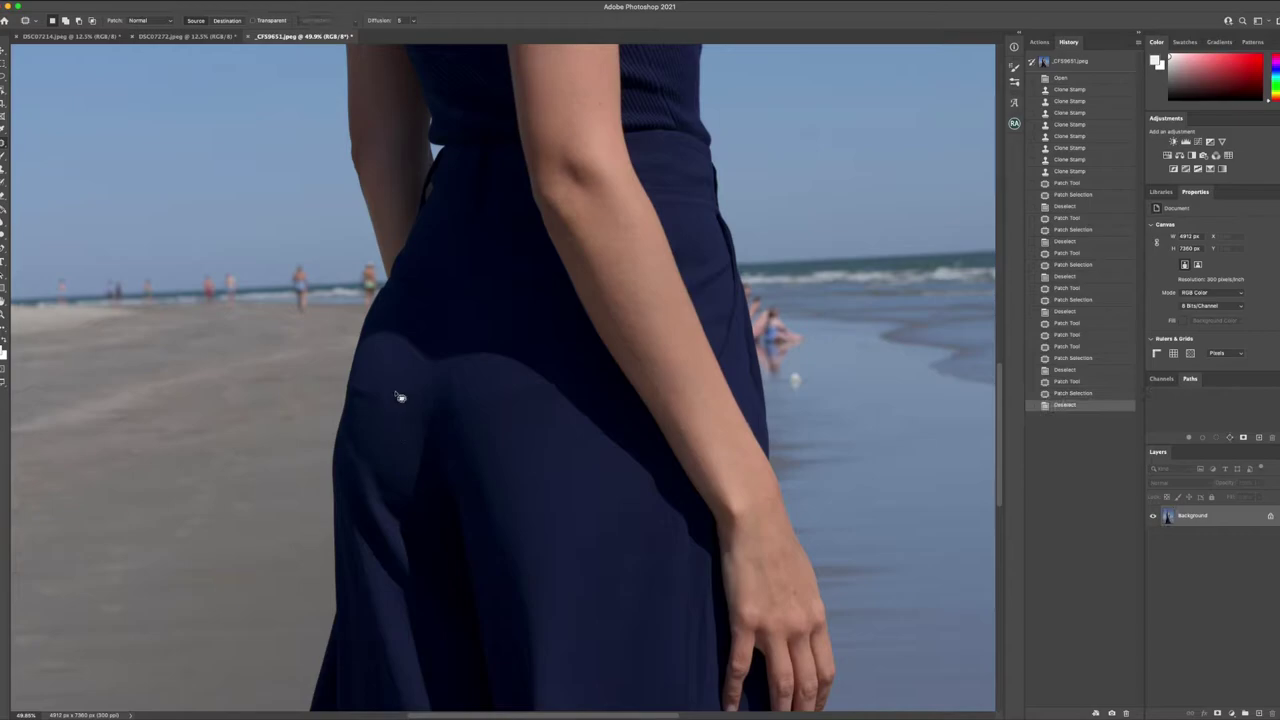
pyautogui.moveTo(397, 391)
pyautogui.mouseDown()
pyautogui.moveTo(366, 387)
pyautogui.moveTo(378, 418)
pyautogui.moveTo(388, 406)
pyautogui.moveTo(380, 424)
pyautogui.mouseUp()
pyautogui.hotkey('ctrl', 'd')
pyautogui.moveTo(352, 414); pyautogui.dragTo(393, 418)
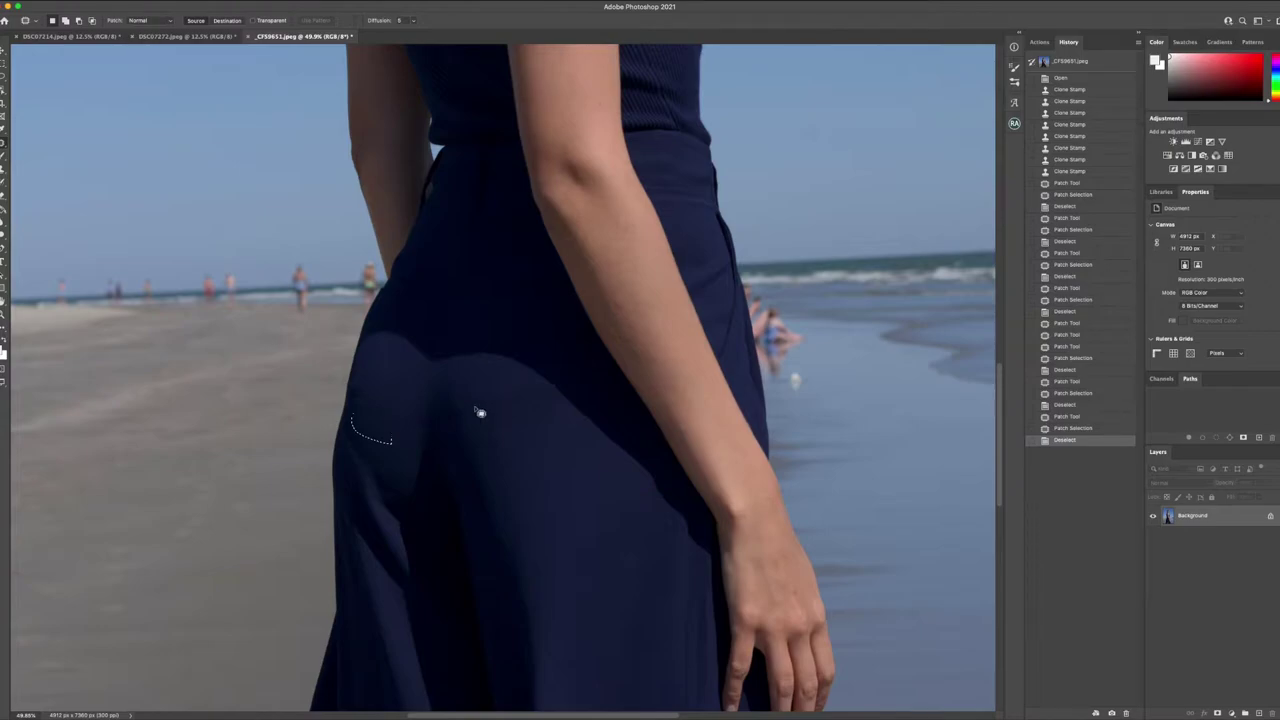
pyautogui.scroll(-5, 482, 412)
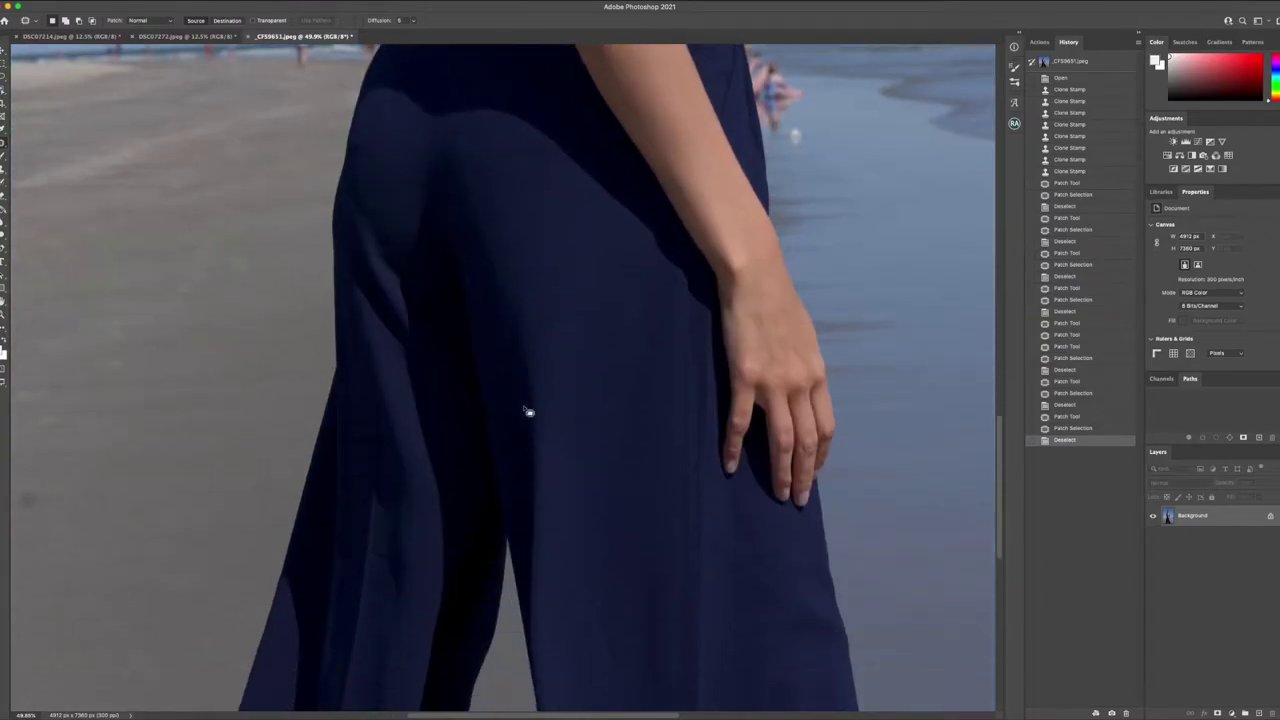
pyautogui.scroll(-3, 527, 411)
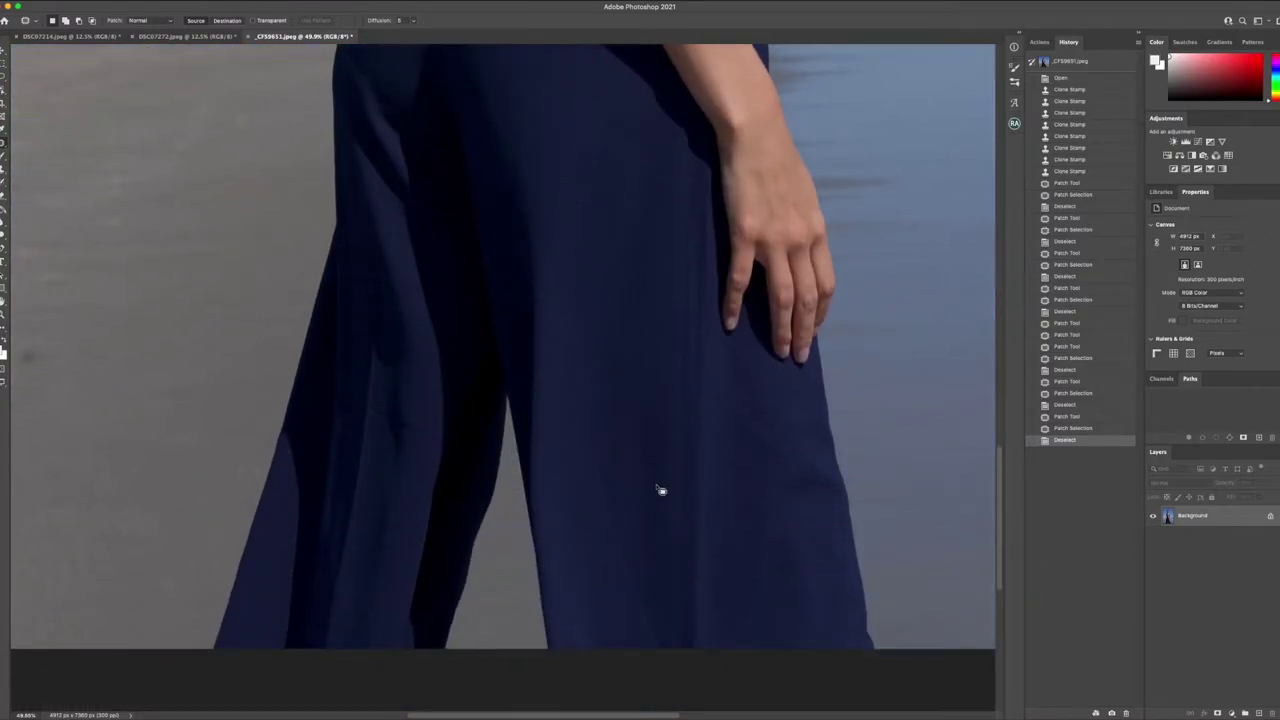
pyautogui.moveTo(661, 490)
pyautogui.mouseDown()
pyautogui.moveTo(589, 439)
pyautogui.moveTo(571, 482)
pyautogui.moveTo(646, 650)
pyautogui.moveTo(660, 649)
pyautogui.moveTo(667, 617)
pyautogui.moveTo(654, 490)
pyautogui.mouseUp()
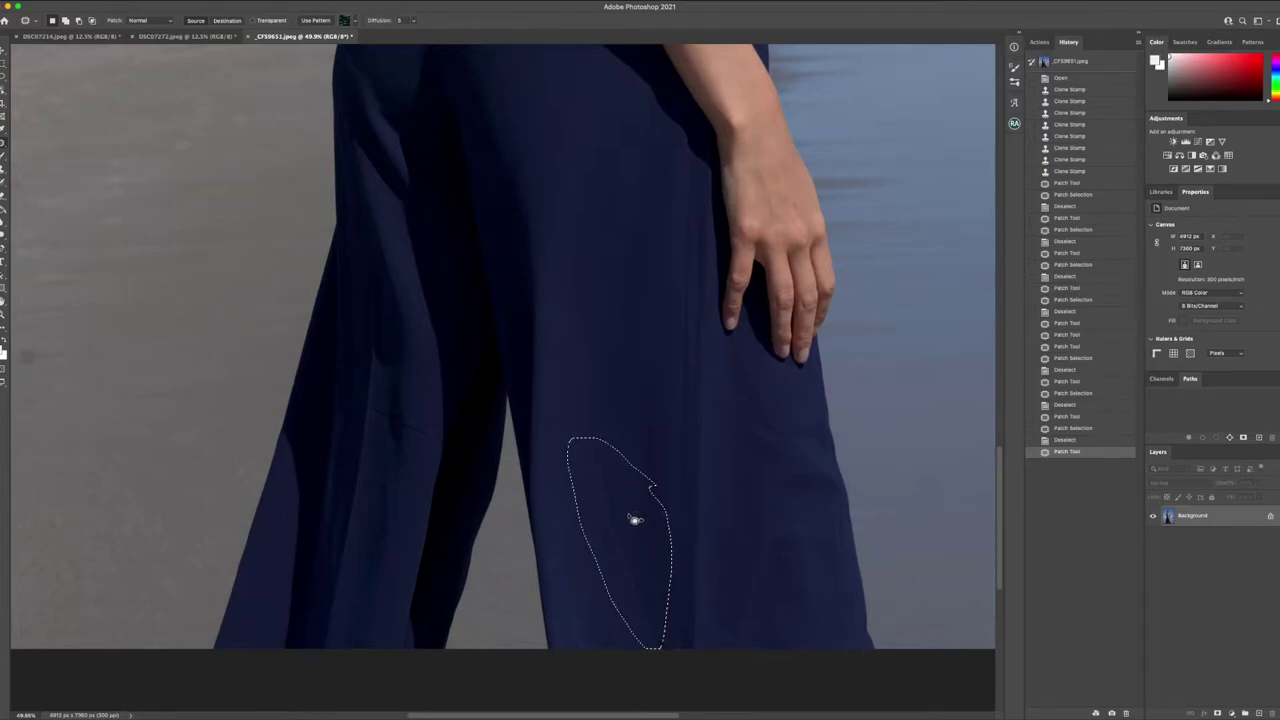
# Step: Patch the creases on the lower trouser leg and near the hem with clean fabric
pyautogui.moveTo(634, 523); pyautogui.dragTo(620, 306)
pyautogui.press('super+d')
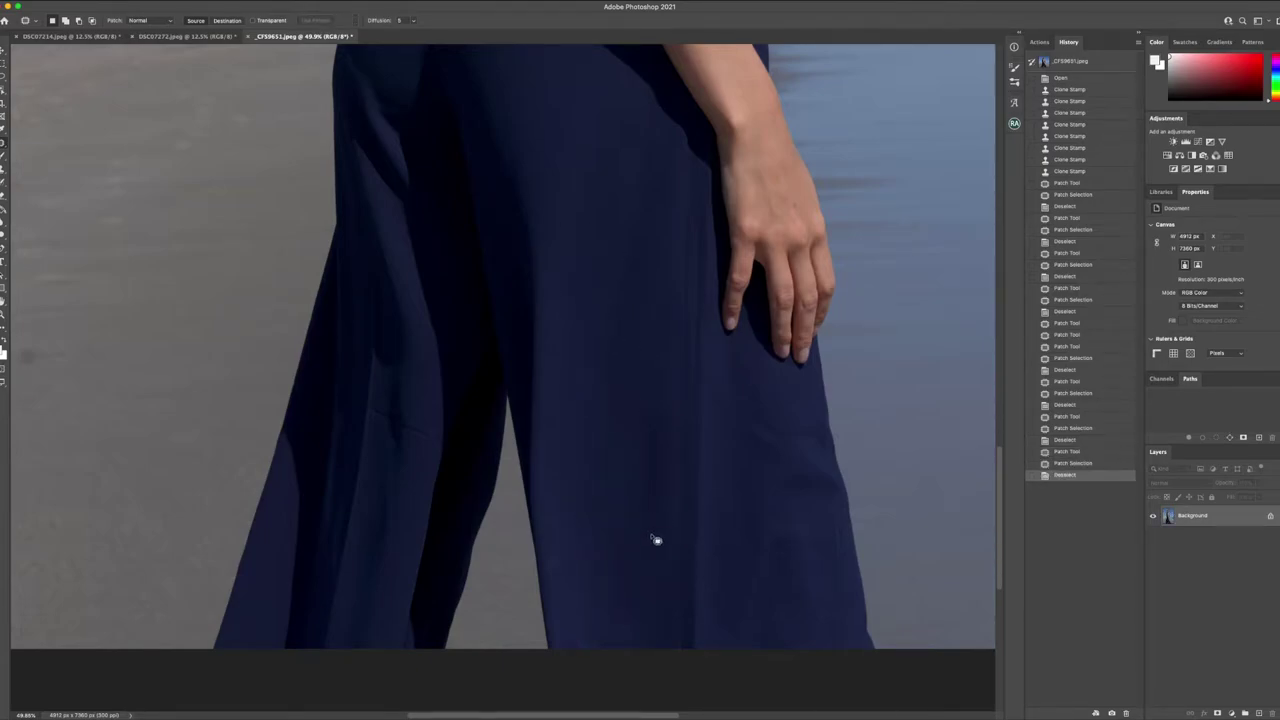
pyautogui.moveTo(673, 557)
pyautogui.mouseDown()
pyautogui.moveTo(673, 303)
pyautogui.moveTo(659, 309)
pyautogui.moveTo(641, 382)
pyautogui.moveTo(633, 488)
pyautogui.moveTo(668, 583)
pyautogui.mouseUp()
pyautogui.moveTo(641, 452); pyautogui.dragTo(612, 470)
pyautogui.press('super+d')
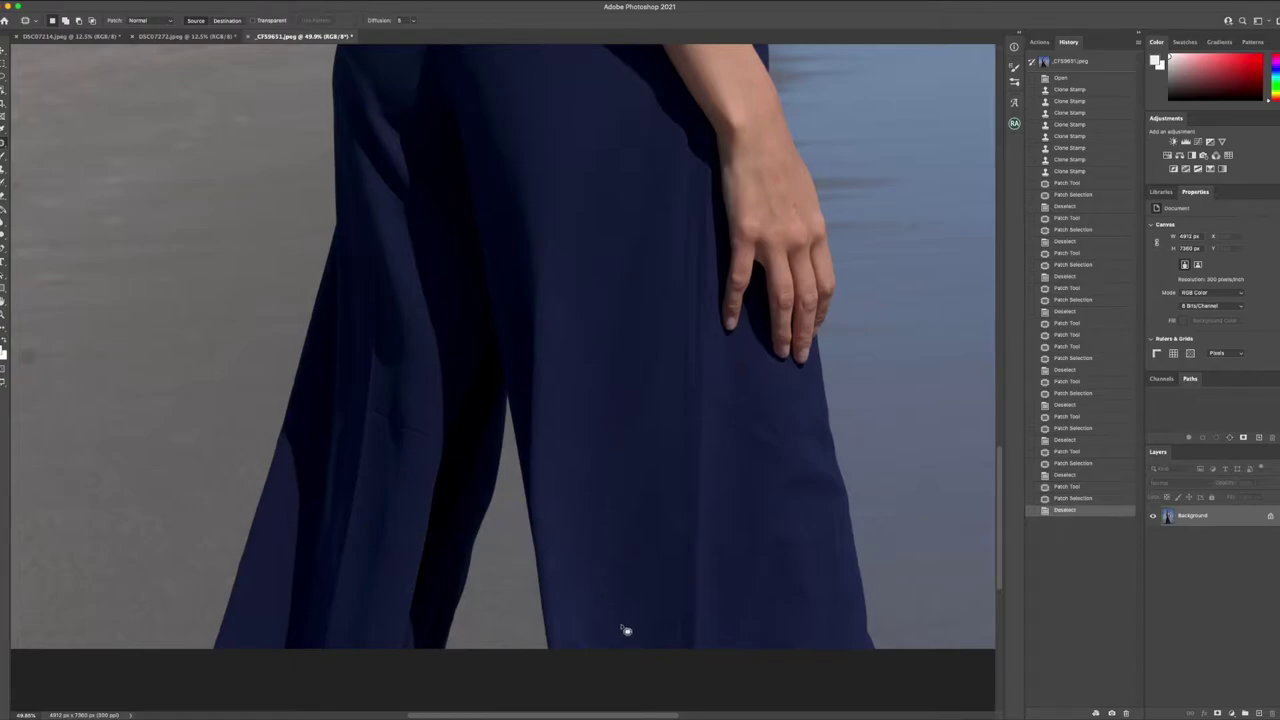
pyautogui.moveTo(609, 634)
pyautogui.mouseDown()
pyautogui.moveTo(586, 611)
pyautogui.moveTo(567, 622)
pyautogui.moveTo(561, 654)
pyautogui.moveTo(600, 660)
pyautogui.moveTo(618, 640)
pyautogui.moveTo(596, 566)
pyautogui.mouseUp()
pyautogui.press('super+d')
pyautogui.moveTo(796, 527)
pyautogui.mouseDown()
pyautogui.moveTo(785, 454)
pyautogui.moveTo(727, 630)
pyautogui.moveTo(738, 646)
pyautogui.moveTo(753, 612)
pyautogui.moveTo(792, 604)
pyautogui.mouseUp()
pyautogui.press('super+d')
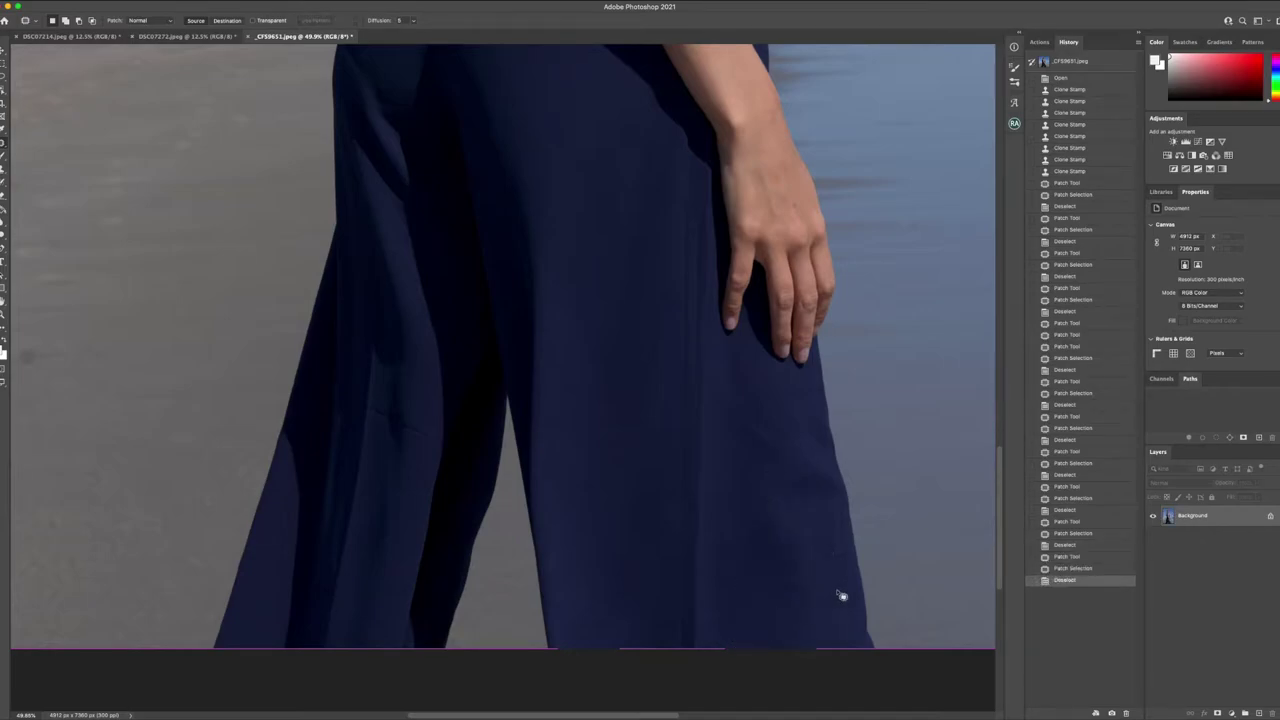
# Step: Patch the marks and spots along the trouser edge and lower trousers
pyautogui.moveTo(848, 550)
pyautogui.mouseDown()
pyautogui.moveTo(831, 491)
pyautogui.moveTo(831, 634)
pyautogui.moveTo(842, 630)
pyautogui.moveTo(823, 535)
pyautogui.mouseUp()
pyautogui.press('super+d')
pyautogui.moveTo(838, 600)
pyautogui.mouseDown()
pyautogui.moveTo(814, 597)
pyautogui.moveTo(857, 634)
pyautogui.moveTo(812, 600)
pyautogui.moveTo(826, 632)
pyautogui.mouseUp()
pyautogui.press('super+d')
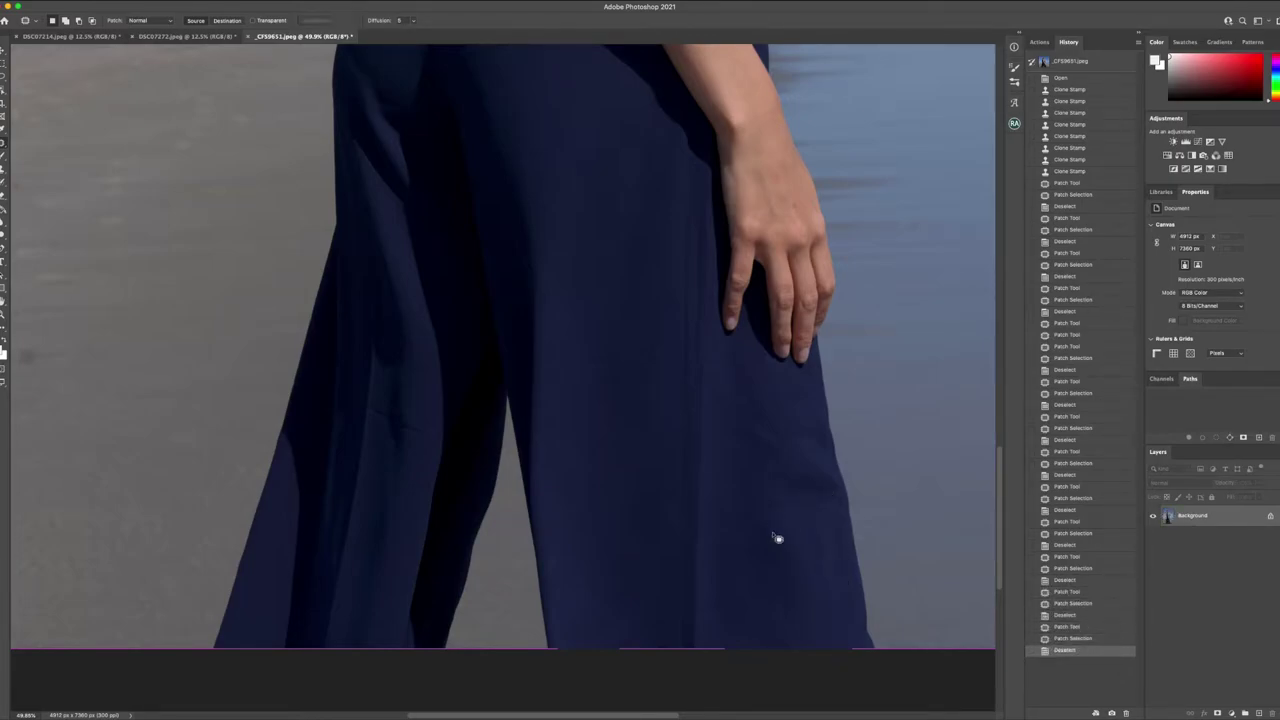
pyautogui.moveTo(777, 534)
pyautogui.mouseDown()
pyautogui.moveTo(760, 528)
pyautogui.moveTo(780, 537)
pyautogui.moveTo(781, 578)
pyautogui.mouseUp()
pyautogui.press('super+d')
pyautogui.moveTo(757, 493)
pyautogui.mouseDown()
pyautogui.moveTo(783, 450)
pyautogui.moveTo(725, 484)
pyautogui.moveTo(706, 521)
pyautogui.moveTo(727, 525)
pyautogui.moveTo(736, 568)
pyautogui.mouseUp()
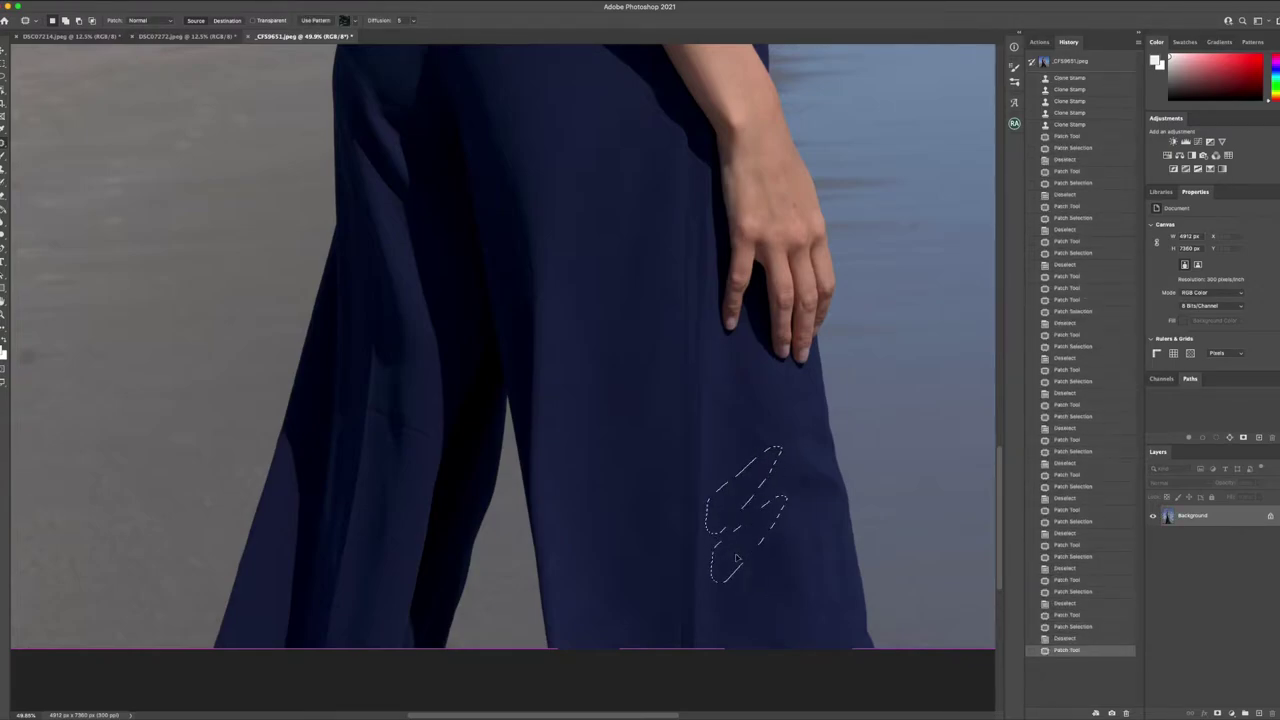
pyautogui.press('super+d')
# Step: Patch the creases higher up the trousers and along the thigh below the hand
pyautogui.moveTo(745, 520)
pyautogui.mouseDown()
pyautogui.moveTo(791, 414)
pyautogui.moveTo(716, 398)
pyautogui.moveTo(791, 454)
pyautogui.moveTo(720, 402)
pyautogui.mouseUp()
pyautogui.moveTo(770, 440); pyautogui.dragTo(779, 484)
pyautogui.press('super+d')
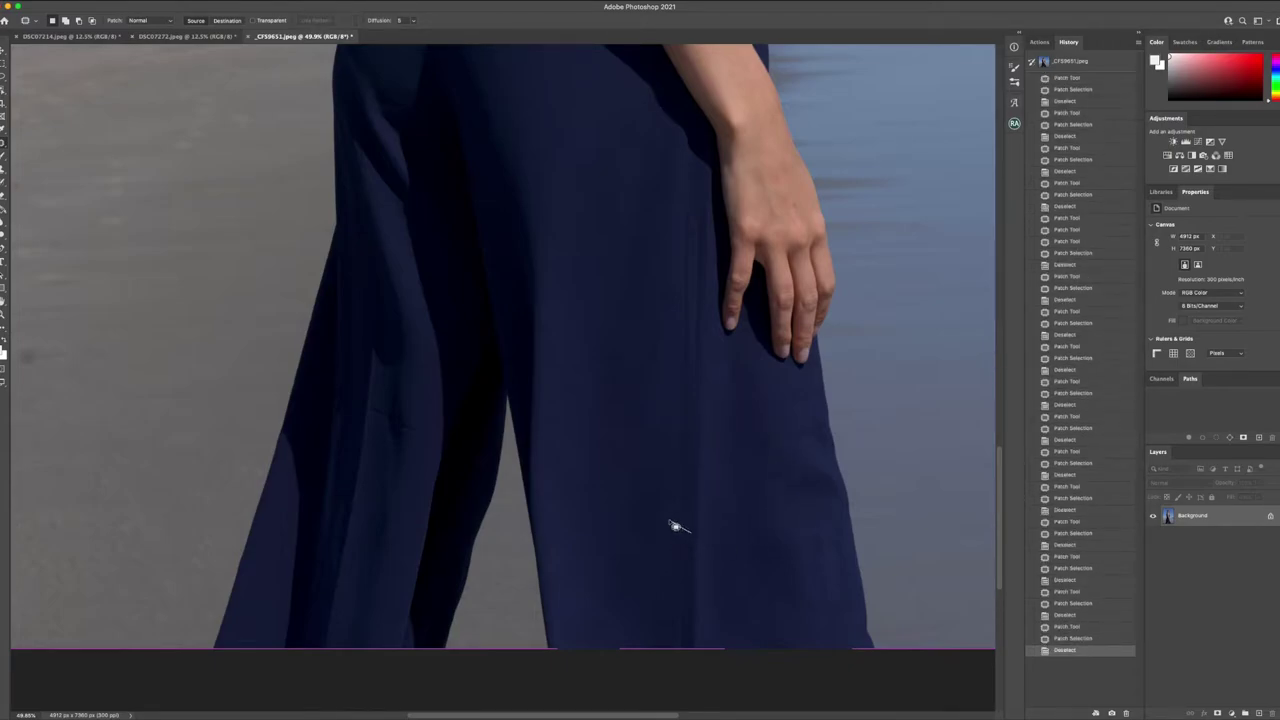
pyautogui.moveTo(674, 525)
pyautogui.mouseDown()
pyautogui.moveTo(677, 545)
pyautogui.moveTo(668, 522)
pyautogui.moveTo(700, 528)
pyautogui.mouseUp()
pyautogui.press('super+d')
pyautogui.scroll(4, 731, 534)
pyautogui.moveTo(710, 332)
pyautogui.mouseDown()
pyautogui.moveTo(706, 275)
pyautogui.moveTo(693, 423)
pyautogui.moveTo(706, 448)
pyautogui.moveTo(706, 400)
pyautogui.moveTo(720, 536)
pyautogui.mouseUp()
pyautogui.press('super+d')
pyautogui.scroll(-3, 734, 505)
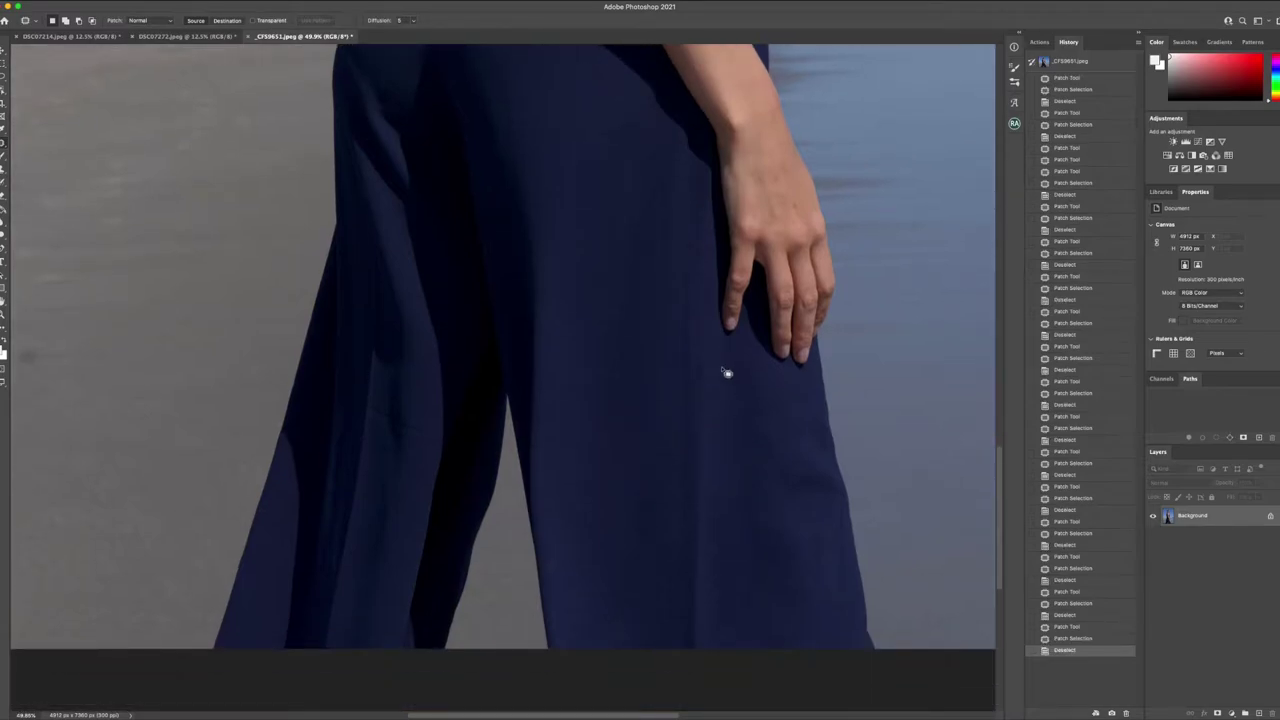
# Step: Patch the long fold down the rear trouser leg and another fold above it
pyautogui.moveTo(716, 363)
pyautogui.mouseDown()
pyautogui.moveTo(694, 420)
pyautogui.moveTo(695, 655)
pyautogui.moveTo(720, 620)
pyautogui.moveTo(726, 423)
pyautogui.moveTo(712, 402)
pyautogui.mouseUp()
pyautogui.moveTo(712, 410)
pyautogui.mouseDown()
pyautogui.moveTo(745, 402)
pyautogui.moveTo(706, 423)
pyautogui.moveTo(726, 428)
pyautogui.moveTo(746, 480)
pyautogui.mouseUp()
pyautogui.press('super+d')
pyautogui.press('super+d')
pyautogui.moveTo(679, 250)
pyautogui.mouseDown()
pyautogui.moveTo(676, 134)
pyautogui.moveTo(654, 168)
pyautogui.moveTo(677, 316)
pyautogui.moveTo(679, 259)
pyautogui.moveTo(648, 203)
pyautogui.moveTo(666, 240)
pyautogui.moveTo(670, 226)
pyautogui.moveTo(671, 258)
pyautogui.moveTo(678, 223)
pyautogui.moveTo(662, 215)
pyautogui.moveTo(671, 242)
pyautogui.moveTo(657, 270)
pyautogui.mouseUp()
pyautogui.press('super+d')
pyautogui.press('super+d')
# Step: Patch a fold on the left trouser leg with clean fabric below it
pyautogui.press('super+d')
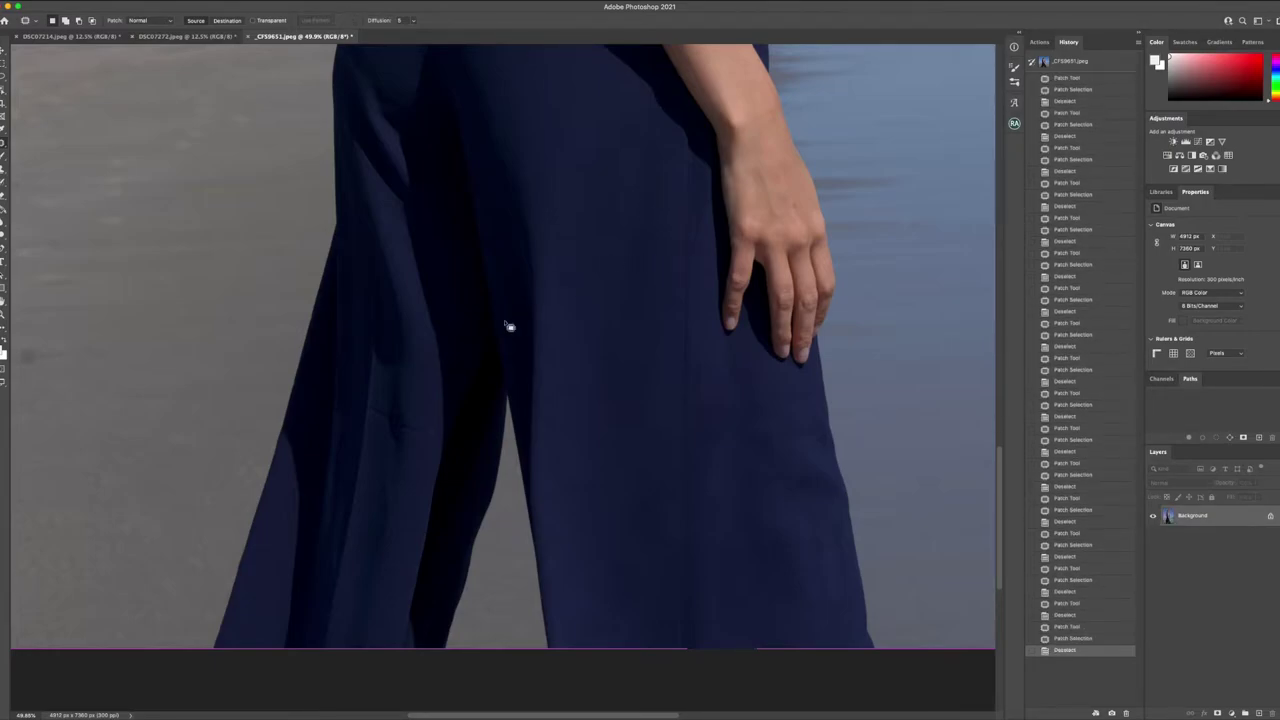
pyautogui.moveTo(429, 427)
pyautogui.mouseDown()
pyautogui.moveTo(395, 423)
pyautogui.moveTo(443, 440)
pyautogui.moveTo(409, 429)
pyautogui.moveTo(441, 444)
pyautogui.moveTo(372, 464)
pyautogui.moveTo(420, 452)
pyautogui.moveTo(400, 468)
pyautogui.moveTo(398, 522)
pyautogui.mouseUp()
pyautogui.press('super+d')
pyautogui.press('super+d')
pyautogui.moveTo(390, 472)
pyautogui.mouseDown()
pyautogui.moveTo(349, 652)
pyautogui.moveTo(376, 635)
pyautogui.moveTo(391, 494)
pyautogui.moveTo(388, 512)
pyautogui.moveTo(414, 505)
pyautogui.moveTo(397, 503)
pyautogui.moveTo(378, 562)
pyautogui.moveTo(409, 523)
pyautogui.moveTo(400, 580)
pyautogui.mouseUp()
pyautogui.press('super+d')
# Step: Patch the remaining round and light folds on the left trouser leg
pyautogui.press('super+d')
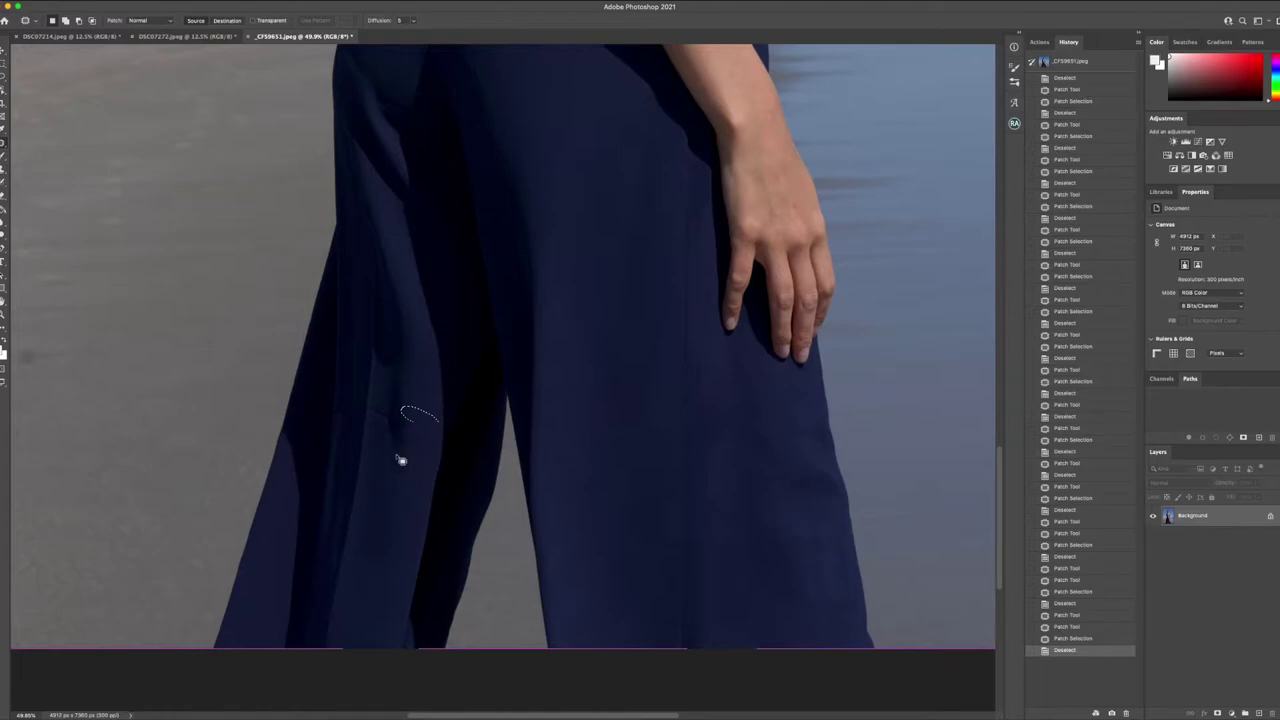
pyautogui.moveTo(400, 460)
pyautogui.mouseDown()
pyautogui.moveTo(380, 486)
pyautogui.moveTo(414, 491)
pyautogui.moveTo(400, 458)
pyautogui.mouseUp()
pyautogui.moveTo(385, 508)
pyautogui.mouseDown()
pyautogui.moveTo(372, 535)
pyautogui.moveTo(392, 533)
pyautogui.moveTo(423, 486)
pyautogui.mouseUp()
pyautogui.press('super+d')
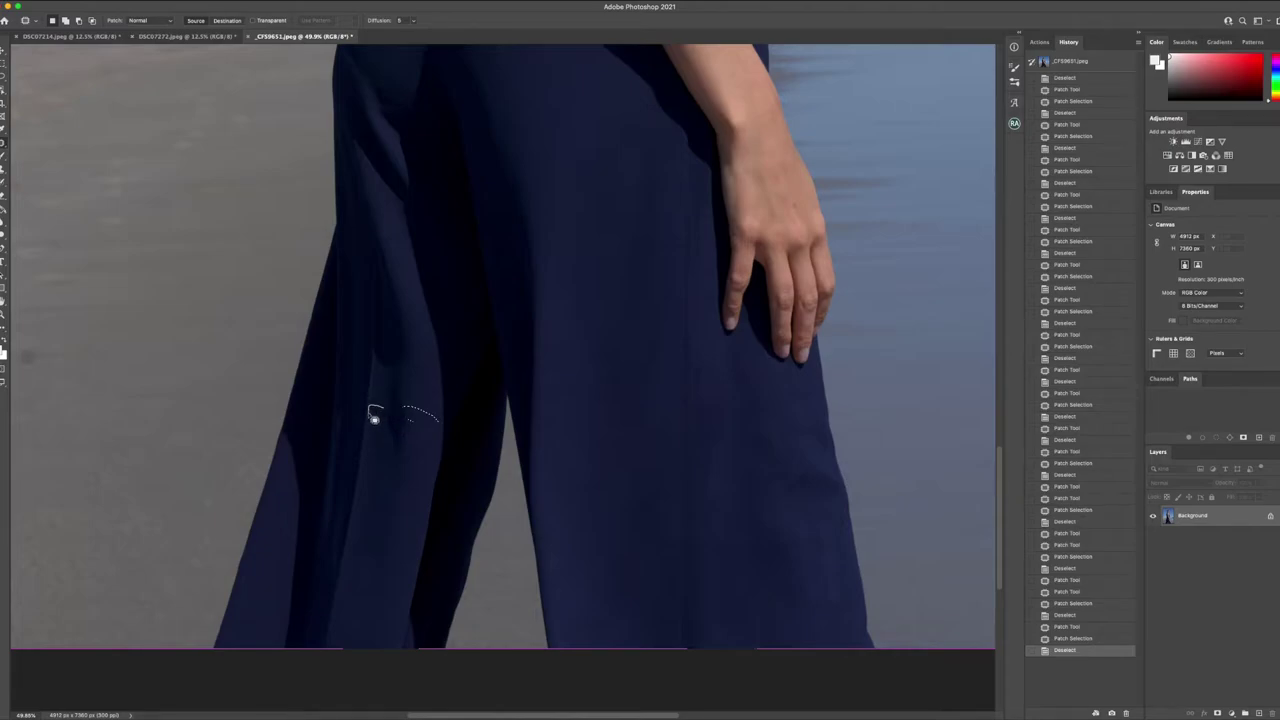
pyautogui.moveTo(393, 423)
pyautogui.mouseDown()
pyautogui.moveTo(378, 402)
pyautogui.moveTo(389, 409)
pyautogui.mouseUp()
pyautogui.press('super+d')
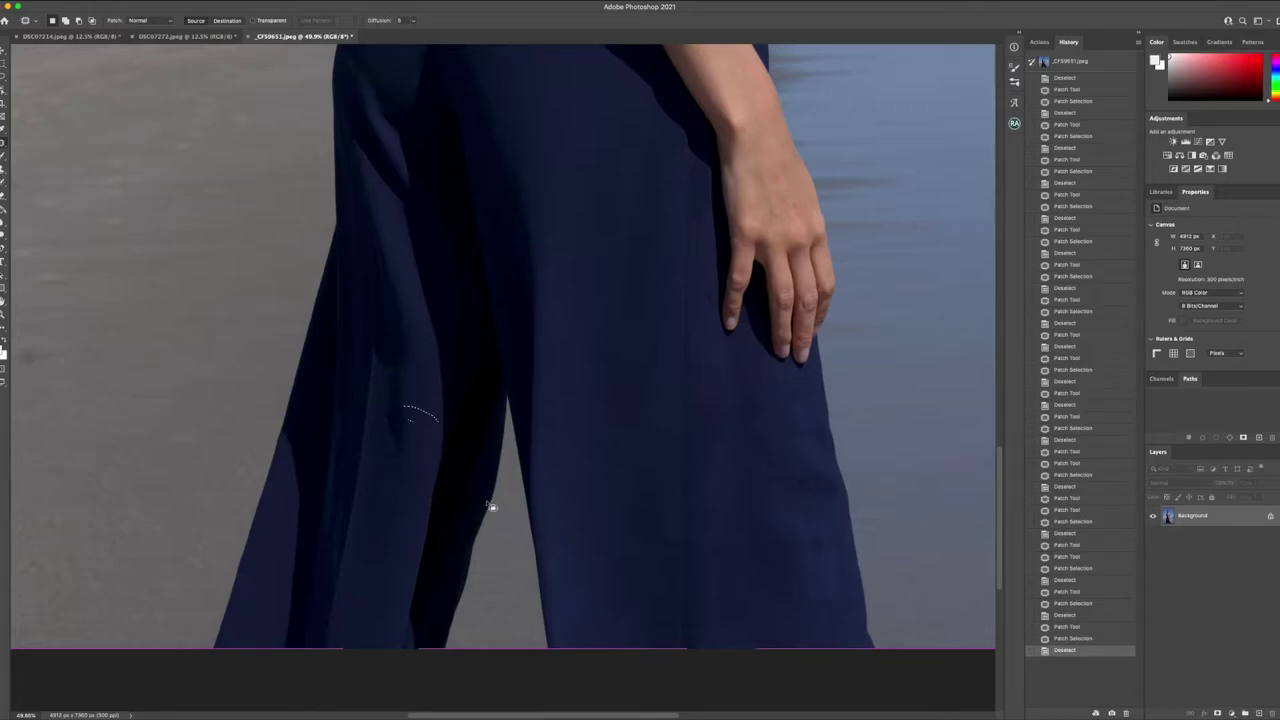
pyautogui.moveTo(438, 431)
pyautogui.mouseDown()
pyautogui.moveTo(451, 457)
pyautogui.moveTo(429, 437)
pyautogui.moveTo(446, 452)
pyautogui.moveTo(357, 449)
pyautogui.mouseUp()
pyautogui.press('super+d')
pyautogui.press('super+d')
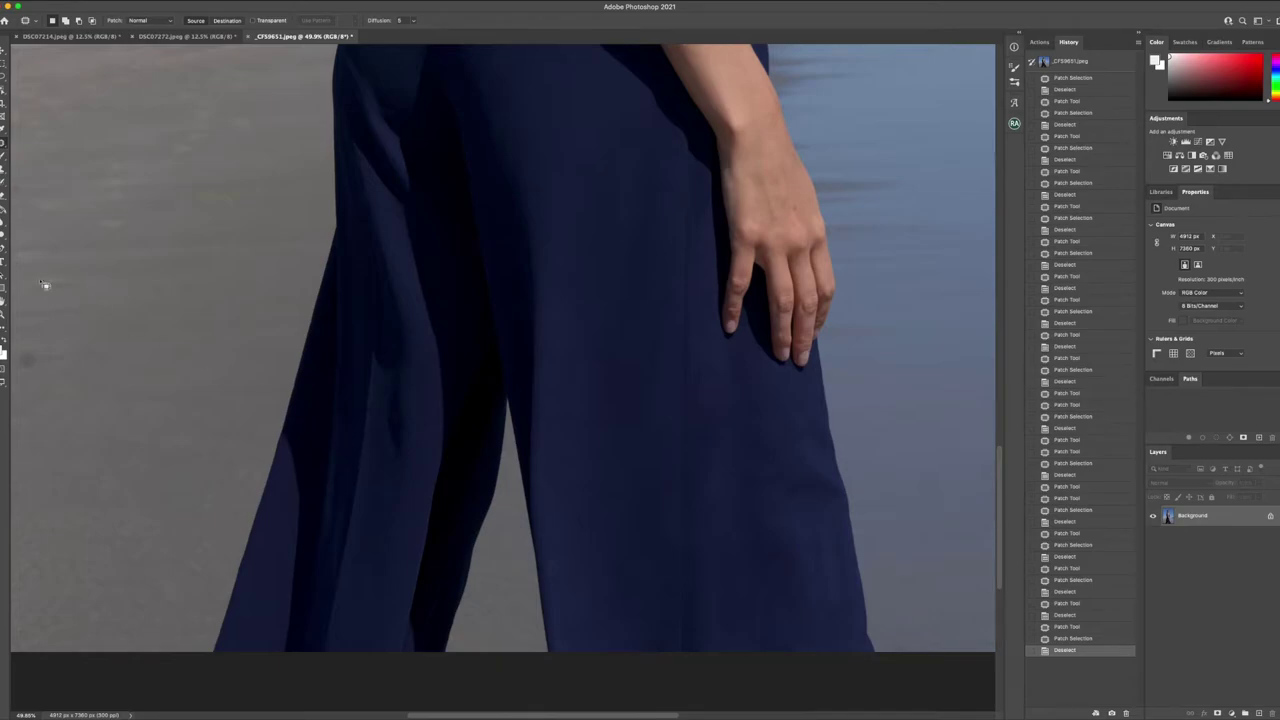
# Step: Fit the image to screen, compare against the original snapshot, then patch a mark near the hip
pyautogui.press('z')
pyautogui.click(296, 20)
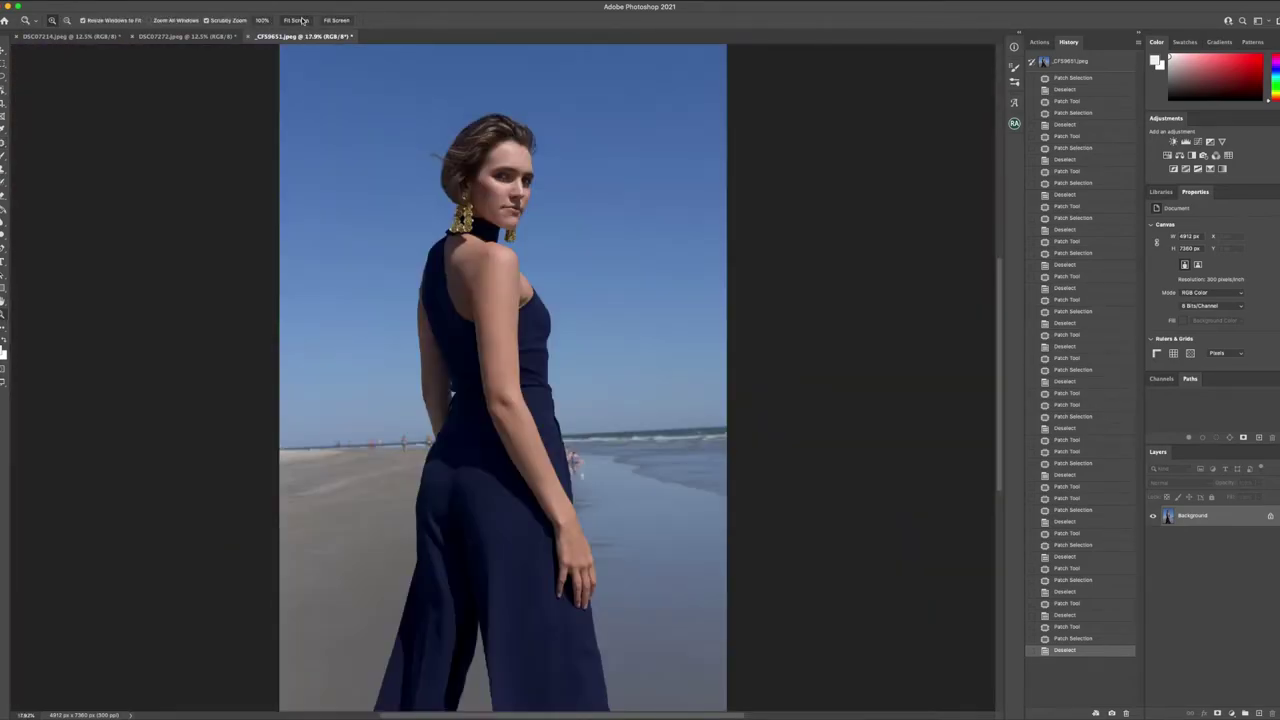
pyautogui.click(1069, 63)
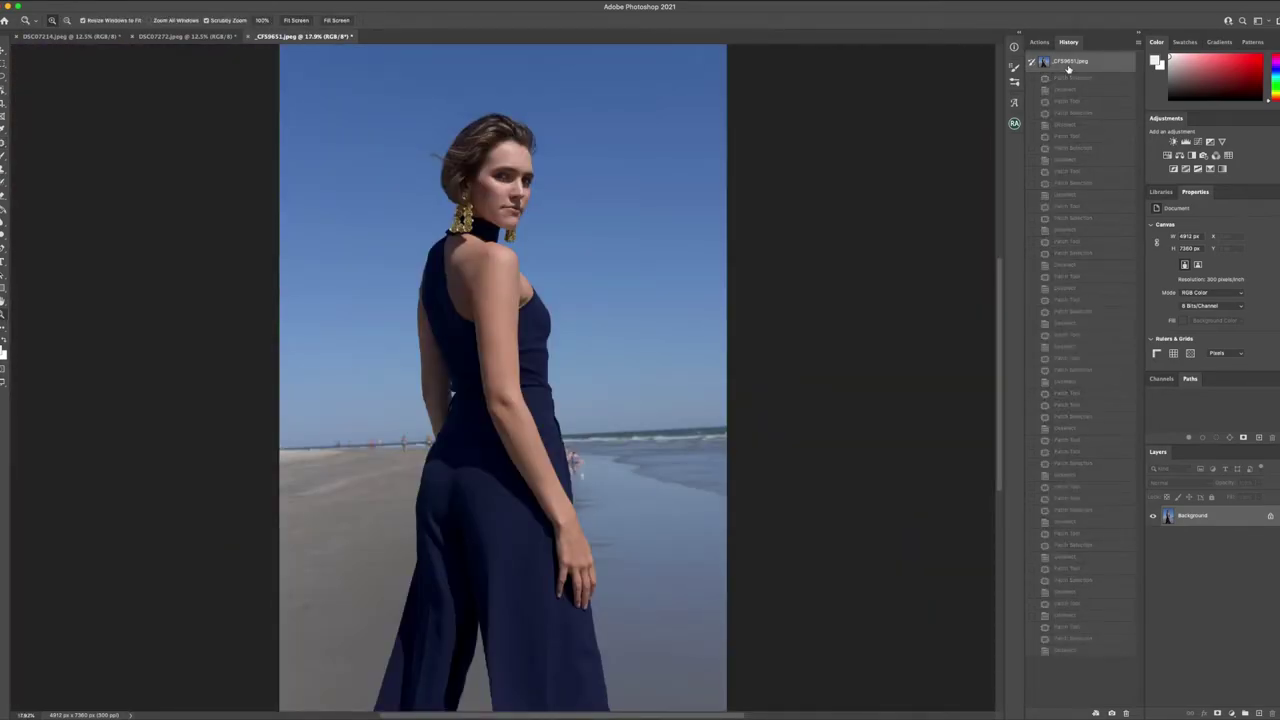
pyautogui.click(1090, 651)
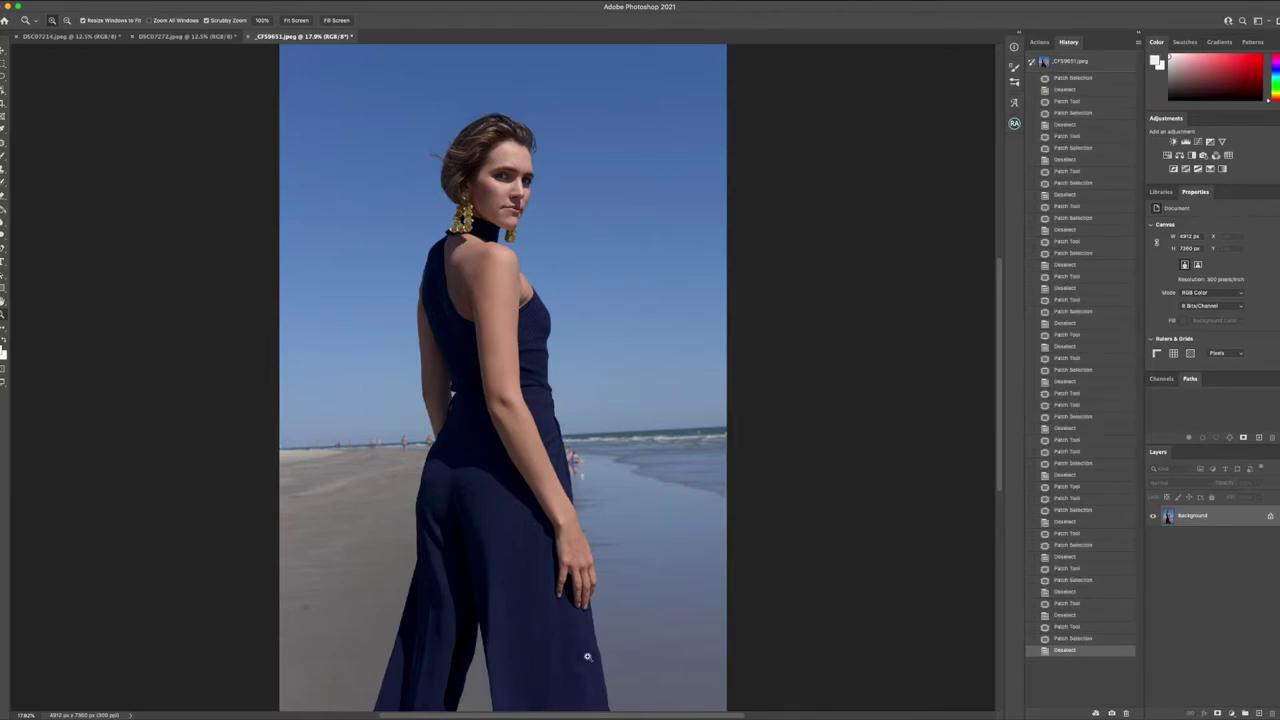
pyautogui.press('j')
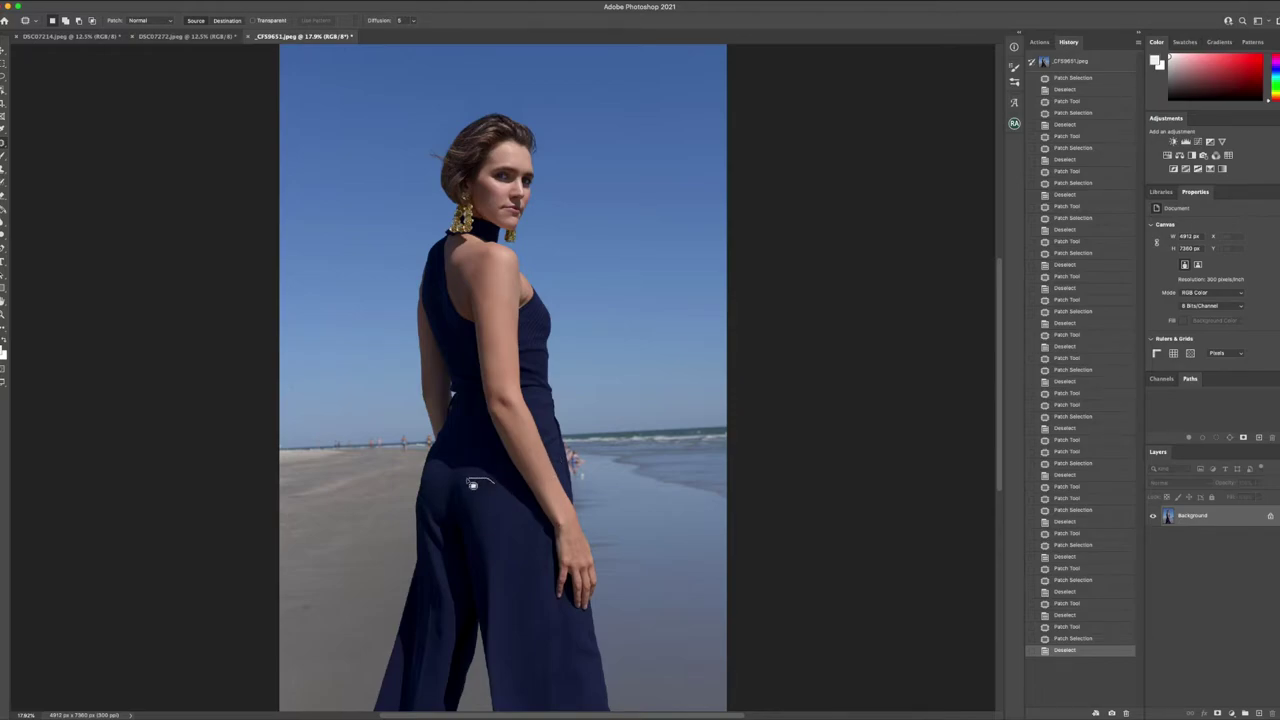
pyautogui.moveTo(490, 498)
pyautogui.mouseDown()
pyautogui.moveTo(475, 485)
pyautogui.moveTo(514, 508)
pyautogui.mouseUp()
# Step: Deselect and zoom in on the horizon beside the model
pyautogui.hotkey('ctrl', 'd')
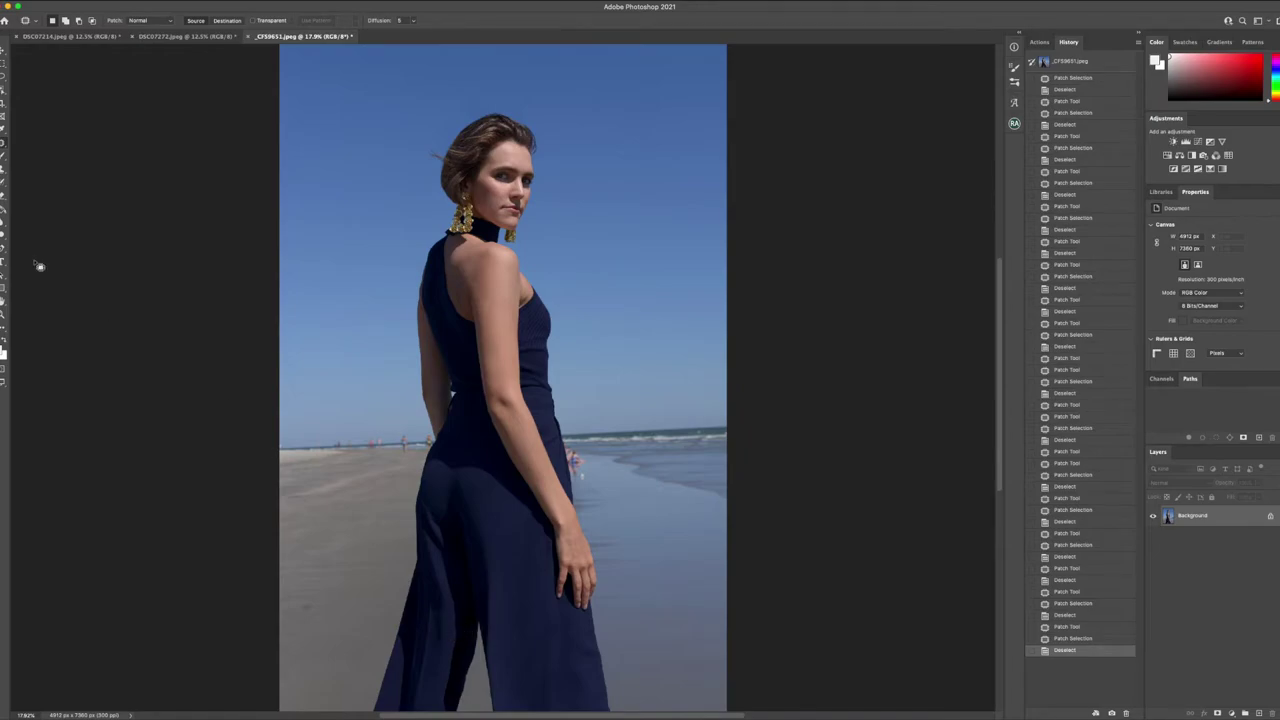
pyautogui.press('z')
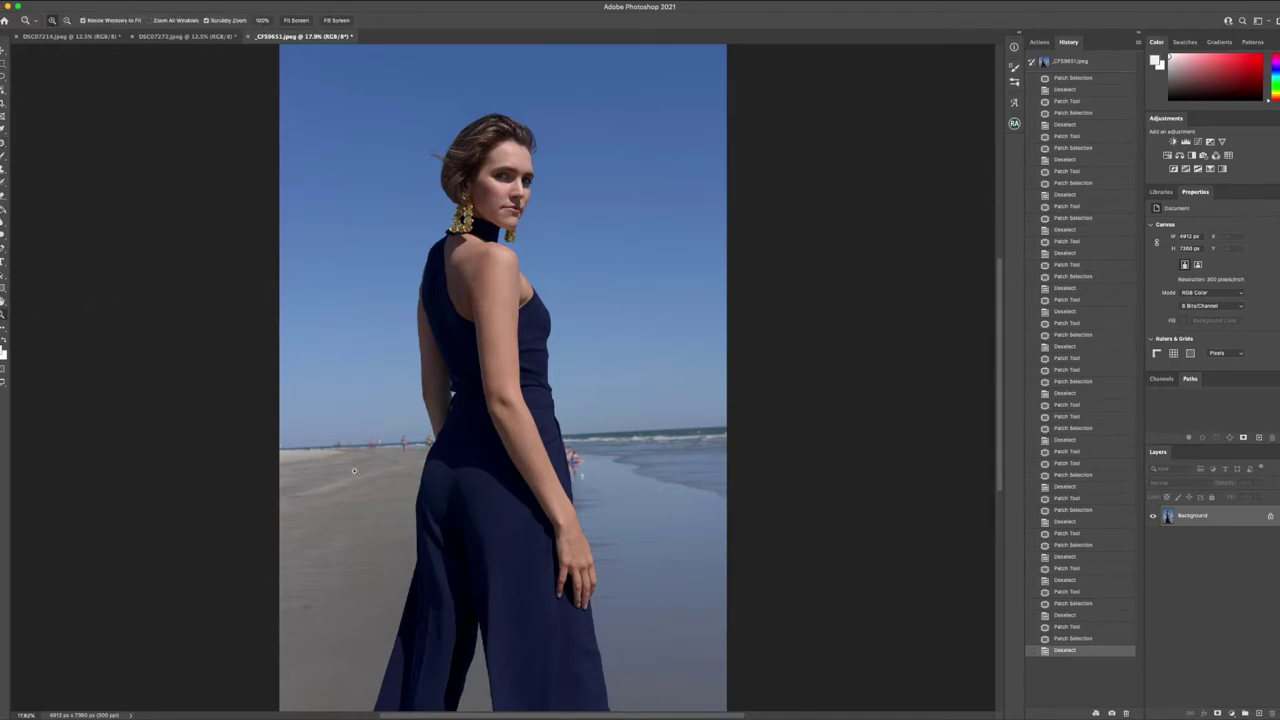
pyautogui.moveTo(350, 432); pyautogui.dragTo(403, 388)
pyautogui.press('j')
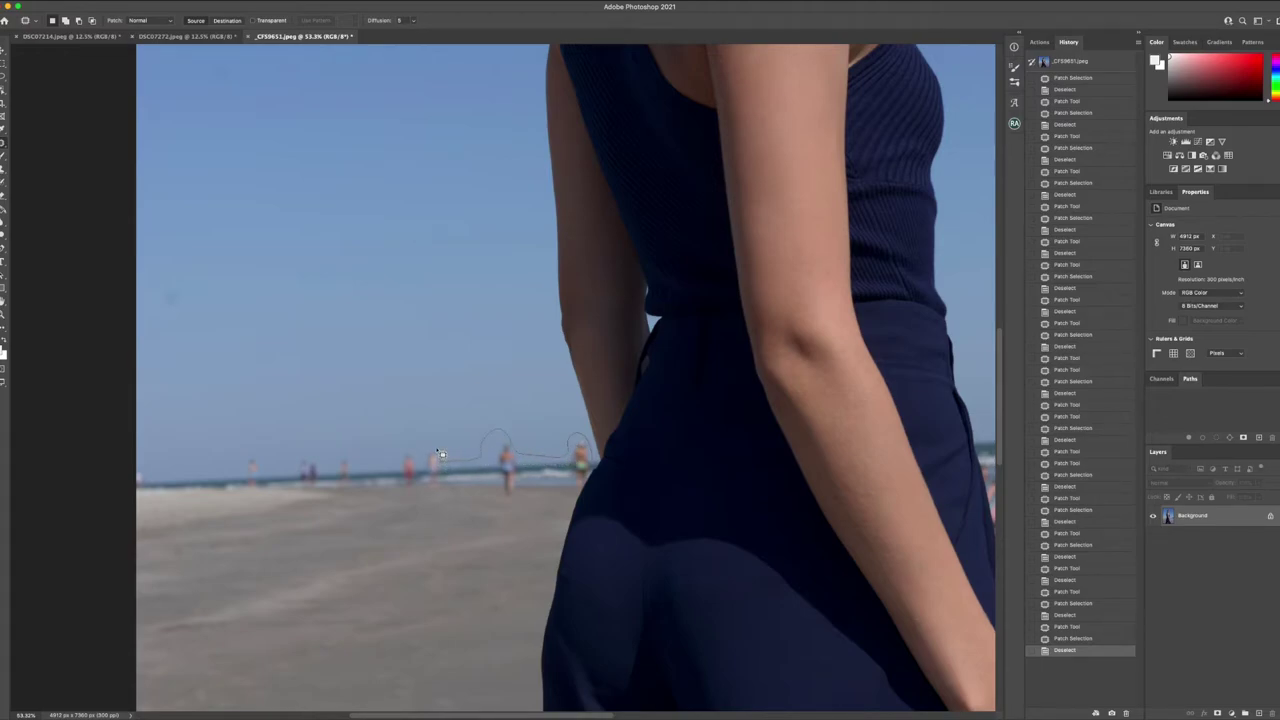
# Step: Lasso the distant beachgoers along the shoreline and open Content-Aware Fill on them
pyautogui.moveTo(389, 475); pyautogui.dragTo(373, 475)
pyautogui.moveTo(568, 473); pyautogui.dragTo(566, 473)
pyautogui.rightClick(541, 468)
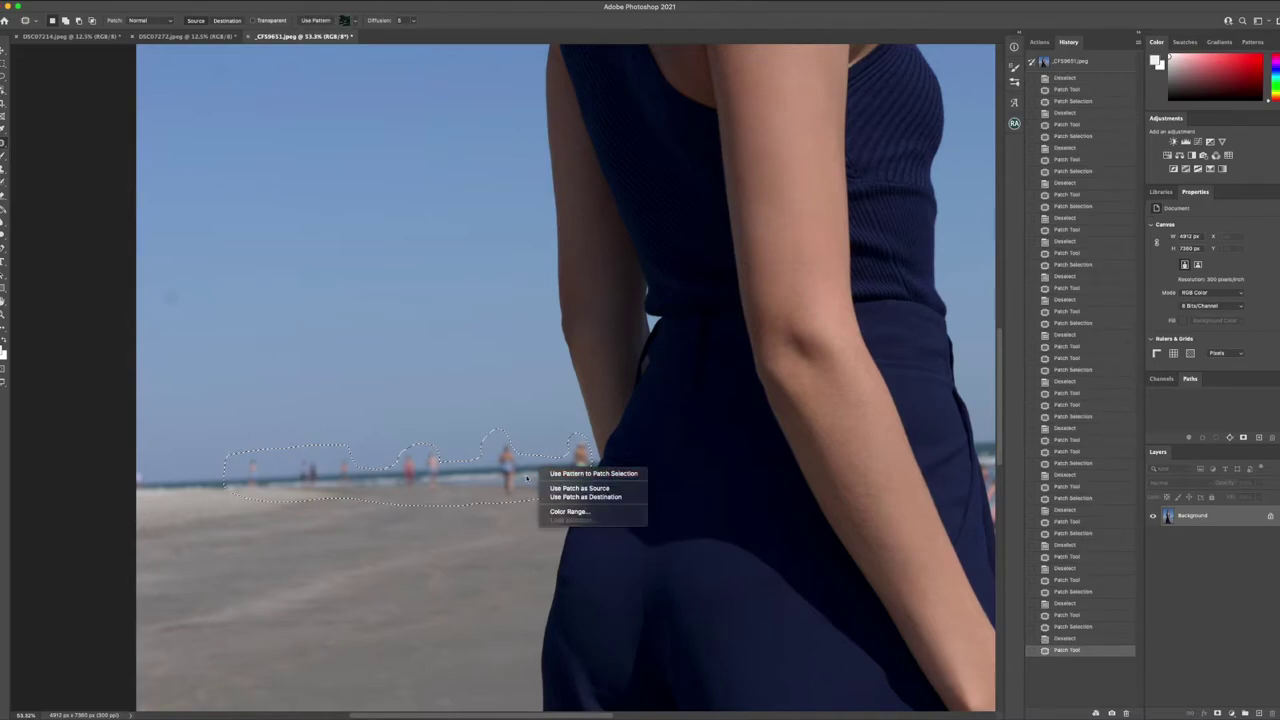
pyautogui.press('Escape')
pyautogui.press('l')
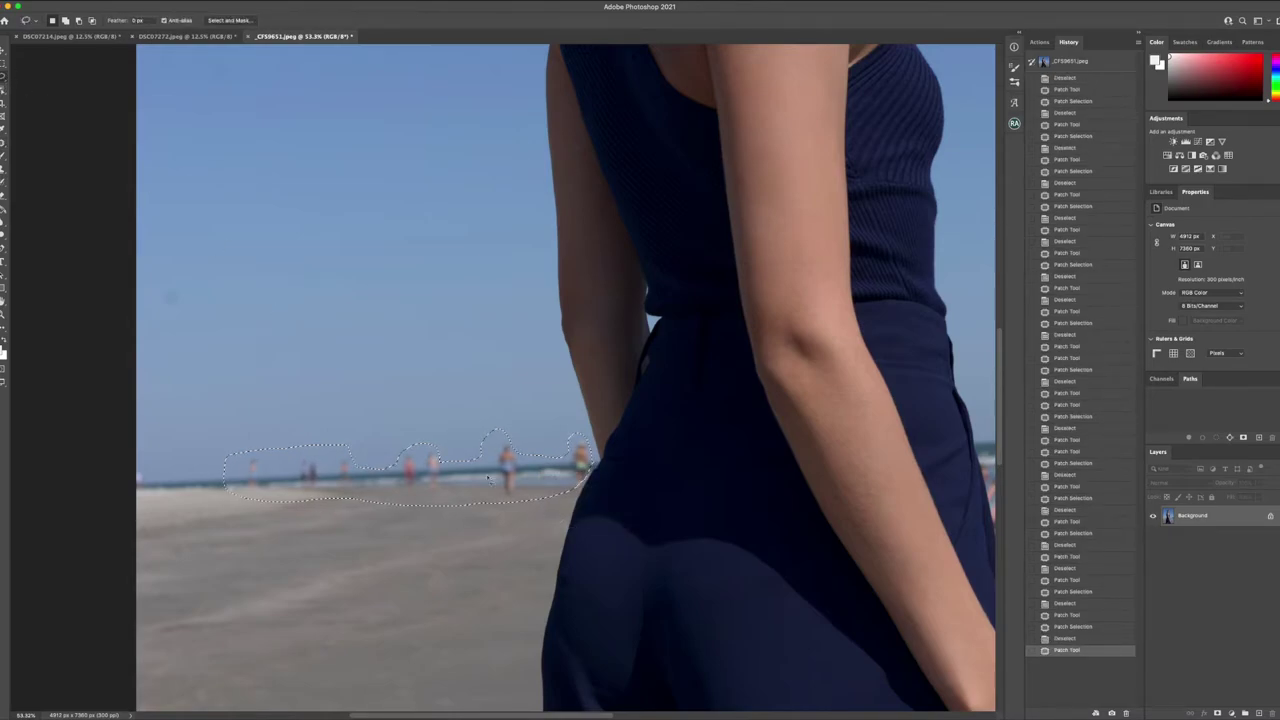
pyautogui.rightClick(487, 475)
pyautogui.click(574, 608)
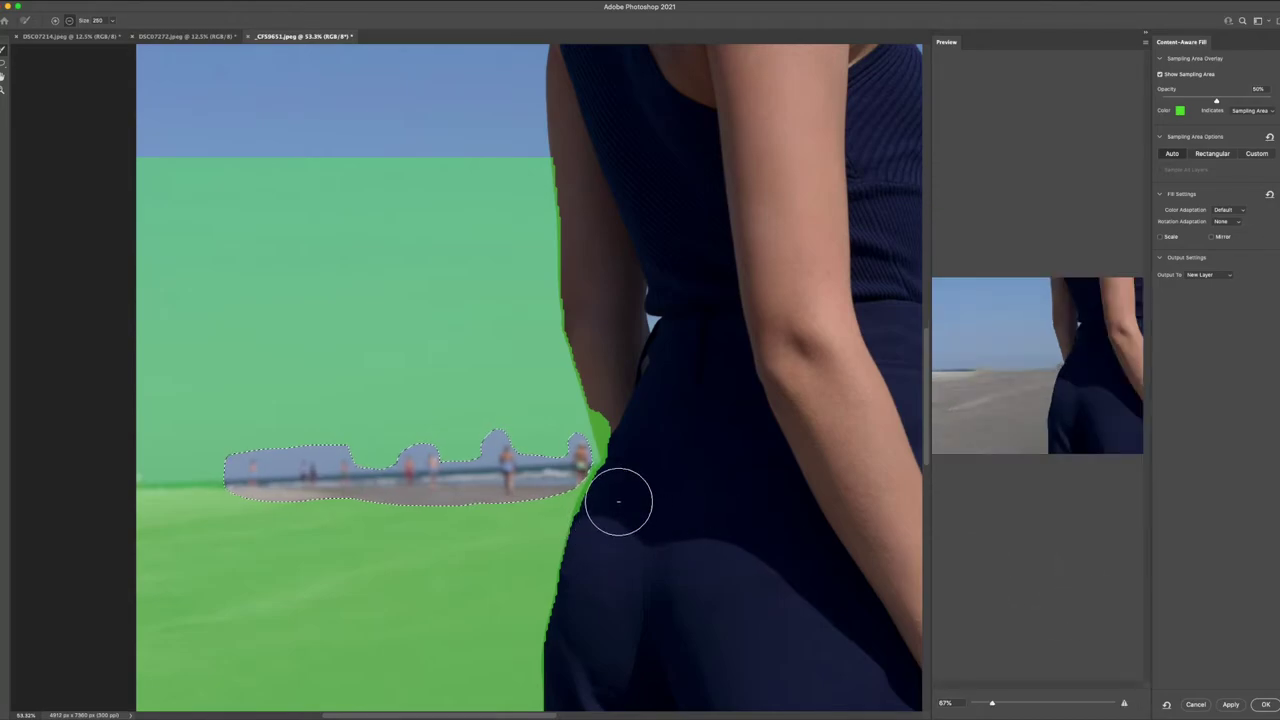
pyautogui.moveTo(620, 459)
pyautogui.mouseDown()
pyautogui.moveTo(620, 400)
pyautogui.moveTo(605, 440)
pyautogui.mouseUp()
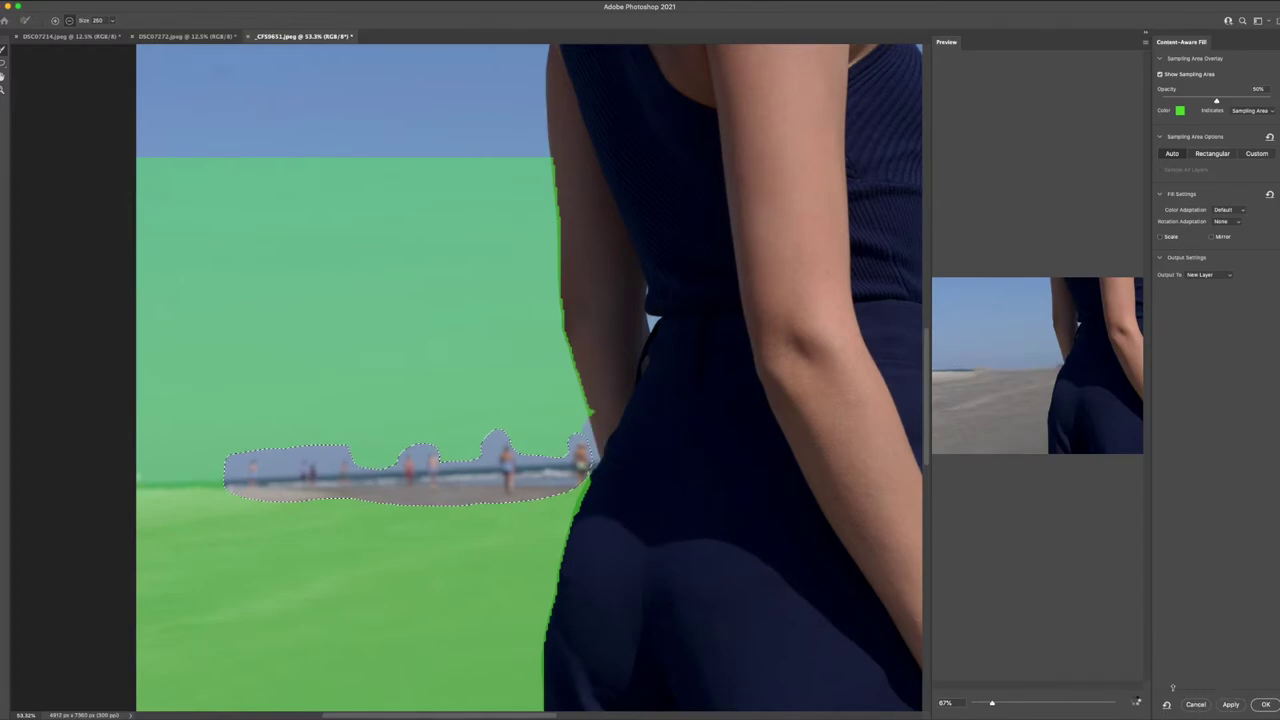
pyautogui.click(1195, 704)
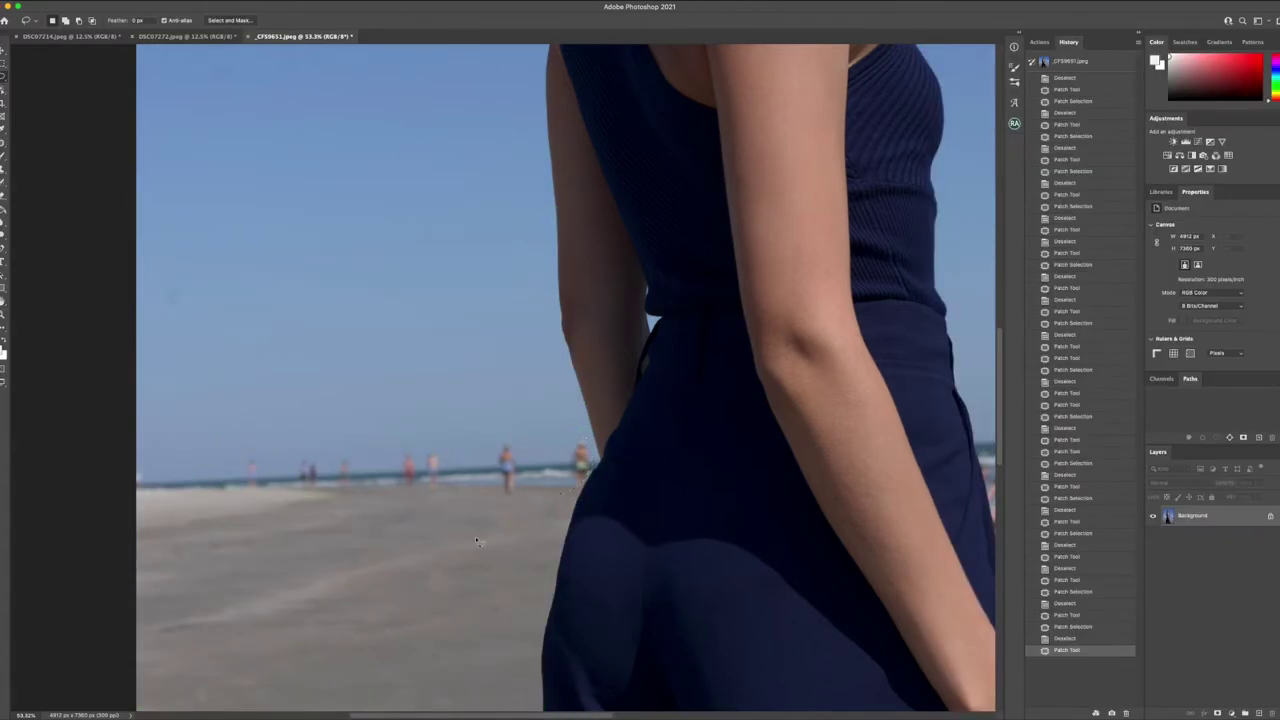
# Step: Patch out the leftmost distant beach figure, reverting and redoing the first attempt
pyautogui.hotkey('ctrl', 'd')
pyautogui.press('j')
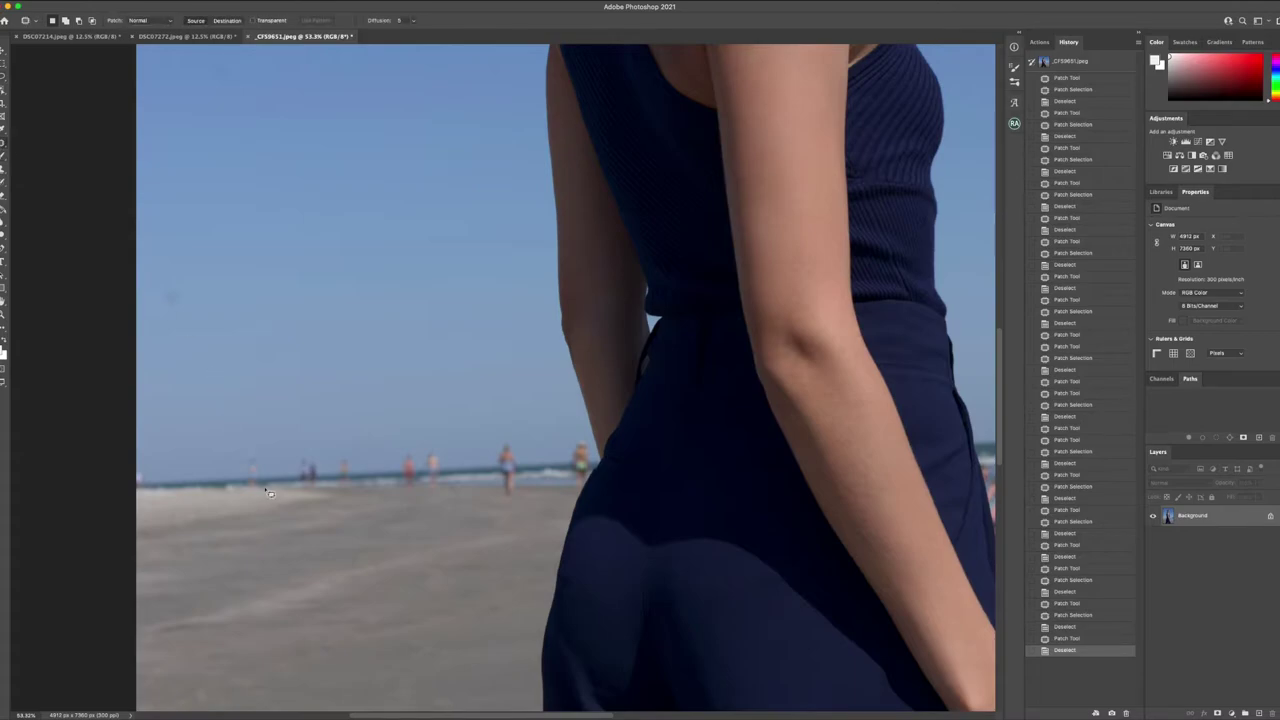
pyautogui.moveTo(256, 503)
pyautogui.mouseDown()
pyautogui.moveTo(262, 489)
pyautogui.moveTo(214, 485)
pyautogui.mouseUp()
pyautogui.hotkey('ctrl', 'd')
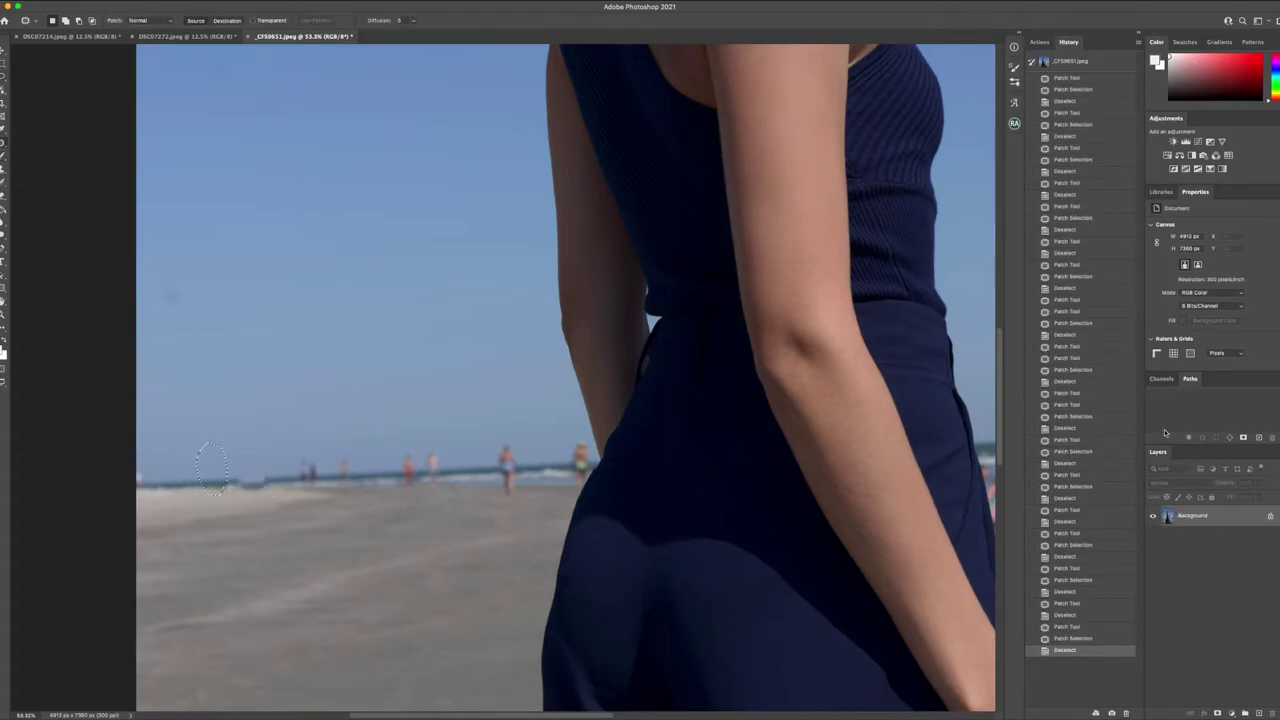
pyautogui.hotkey('ctrl', 'z')
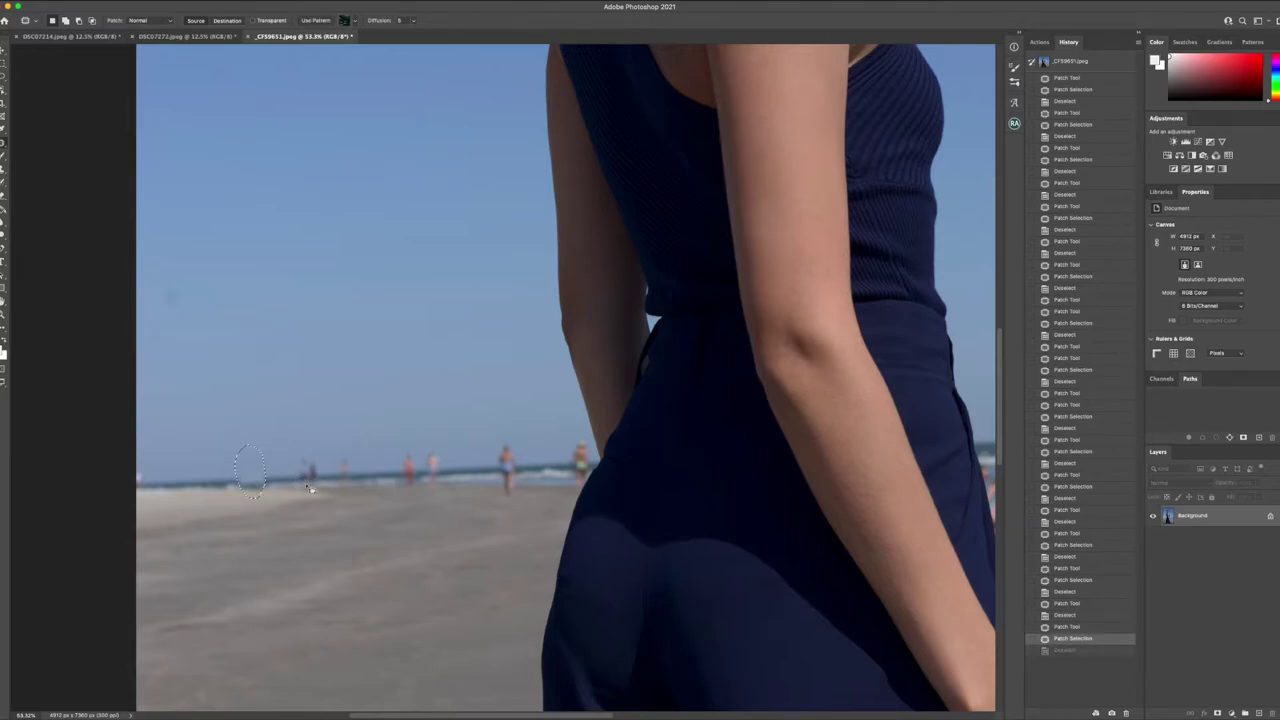
pyautogui.click(1075, 627)
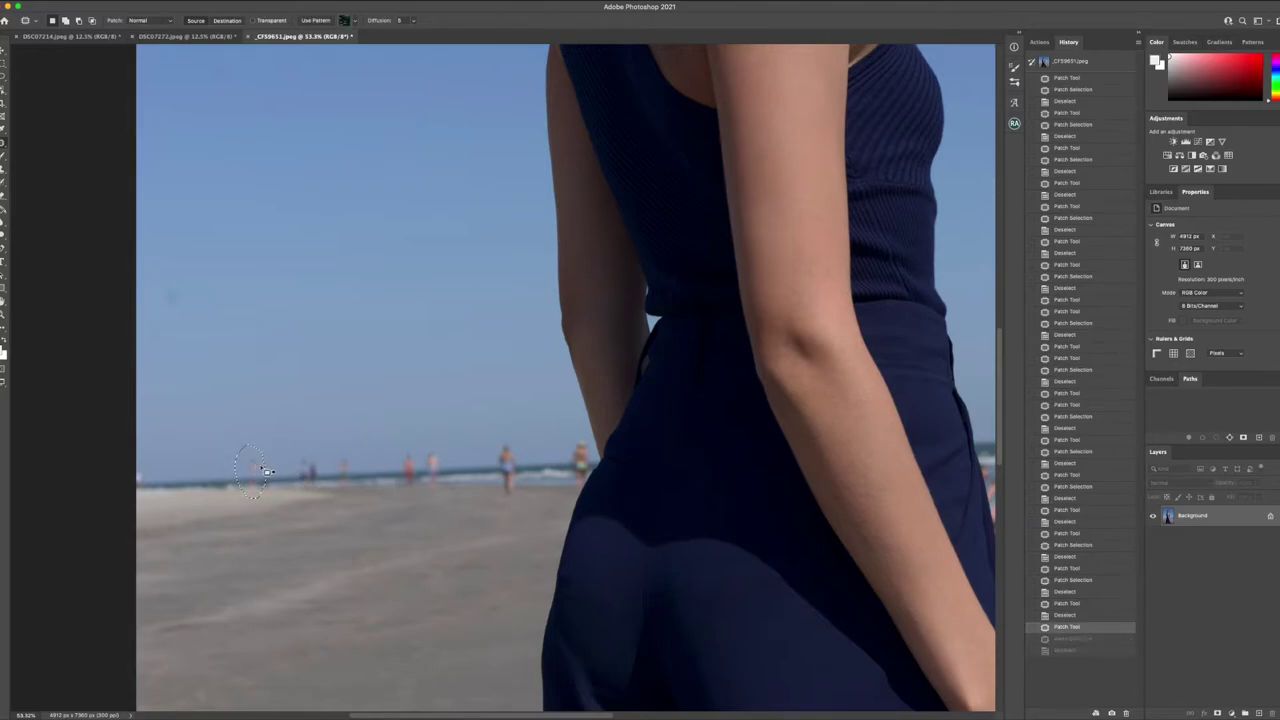
pyautogui.hotkey('ctrl', 'd')
pyautogui.moveTo(251, 462); pyautogui.dragTo(246, 483)
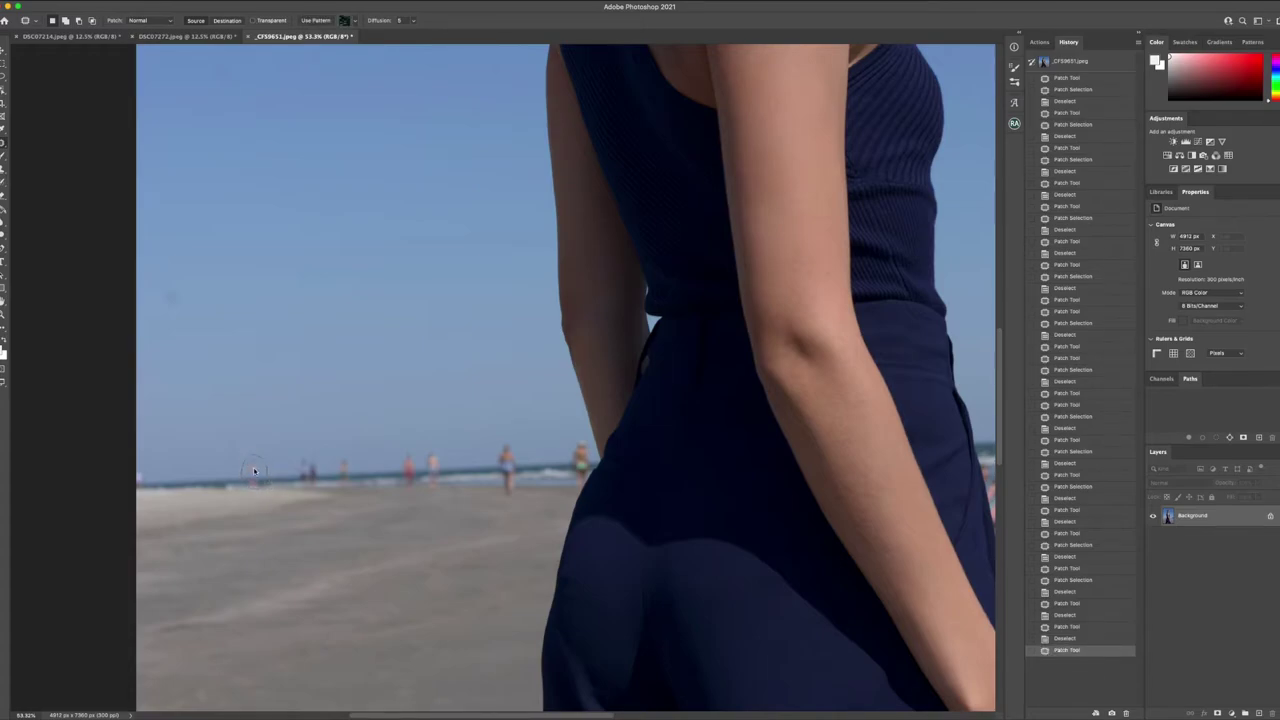
pyautogui.moveTo(254, 471); pyautogui.dragTo(268, 474)
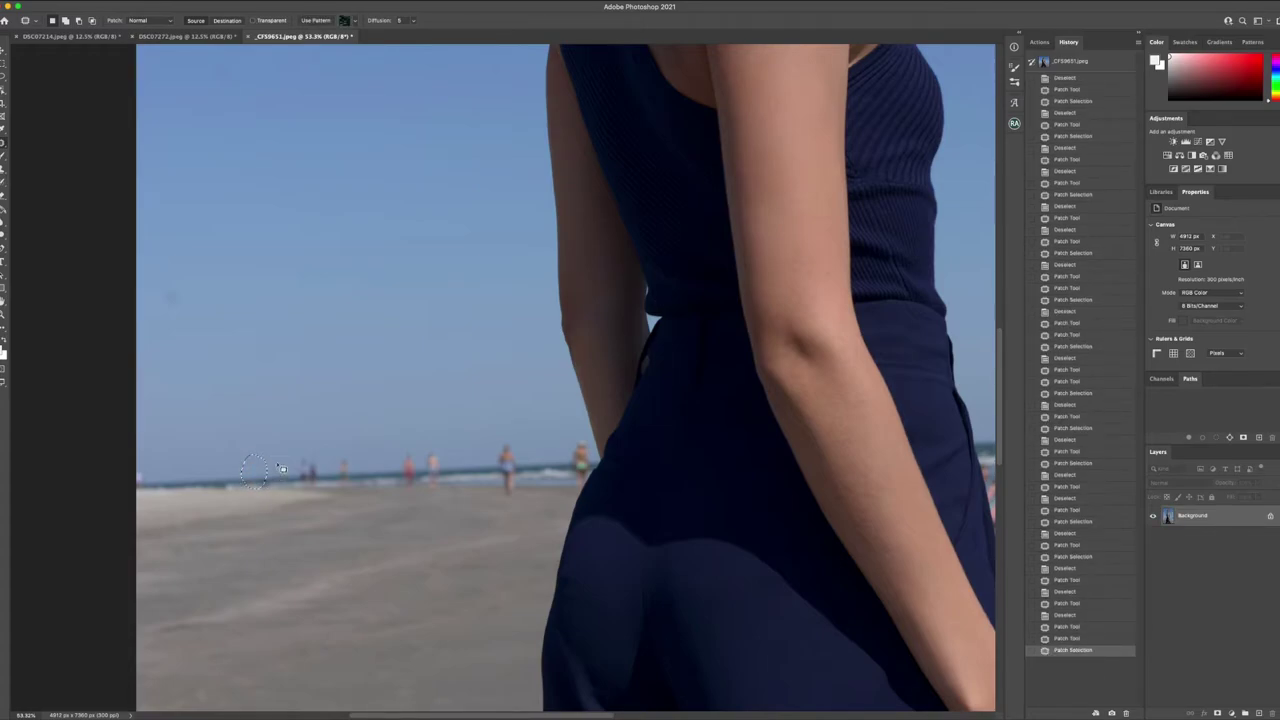
pyautogui.hotkey('ctrl', 'd')
# Step: Patch away the distant people and a beachgoer on the shoreline using clean sand
pyautogui.moveTo(335, 474)
pyautogui.mouseDown()
pyautogui.moveTo(297, 482)
pyautogui.moveTo(324, 477)
pyautogui.moveTo(283, 475)
pyautogui.moveTo(284, 451)
pyautogui.moveTo(333, 468)
pyautogui.moveTo(343, 490)
pyautogui.moveTo(352, 480)
pyautogui.moveTo(326, 479)
pyautogui.moveTo(370, 476)
pyautogui.mouseUp()
pyautogui.hotkey('ctrl', 'd')
pyautogui.hotkey('ctrl', 'd')
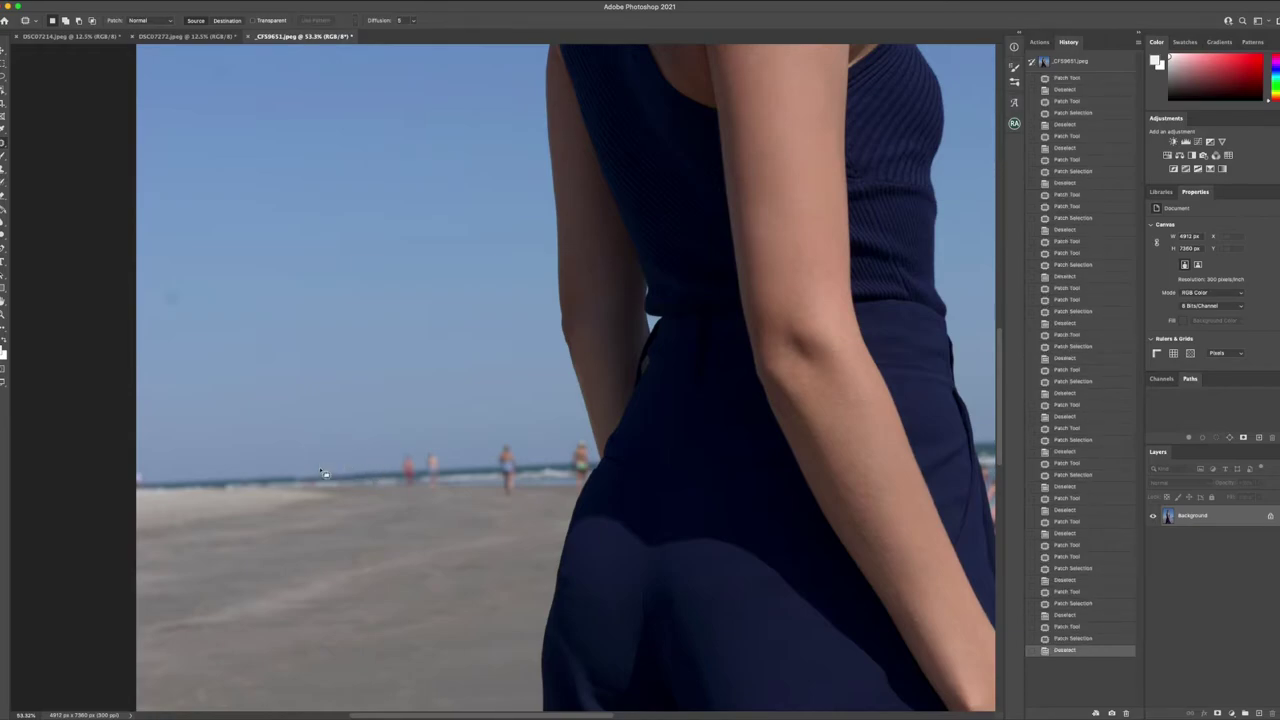
pyautogui.moveTo(449, 473)
pyautogui.mouseDown()
pyautogui.moveTo(432, 449)
pyautogui.moveTo(397, 470)
pyautogui.moveTo(410, 491)
pyautogui.moveTo(440, 495)
pyautogui.moveTo(449, 473)
pyautogui.moveTo(383, 482)
pyautogui.mouseUp()
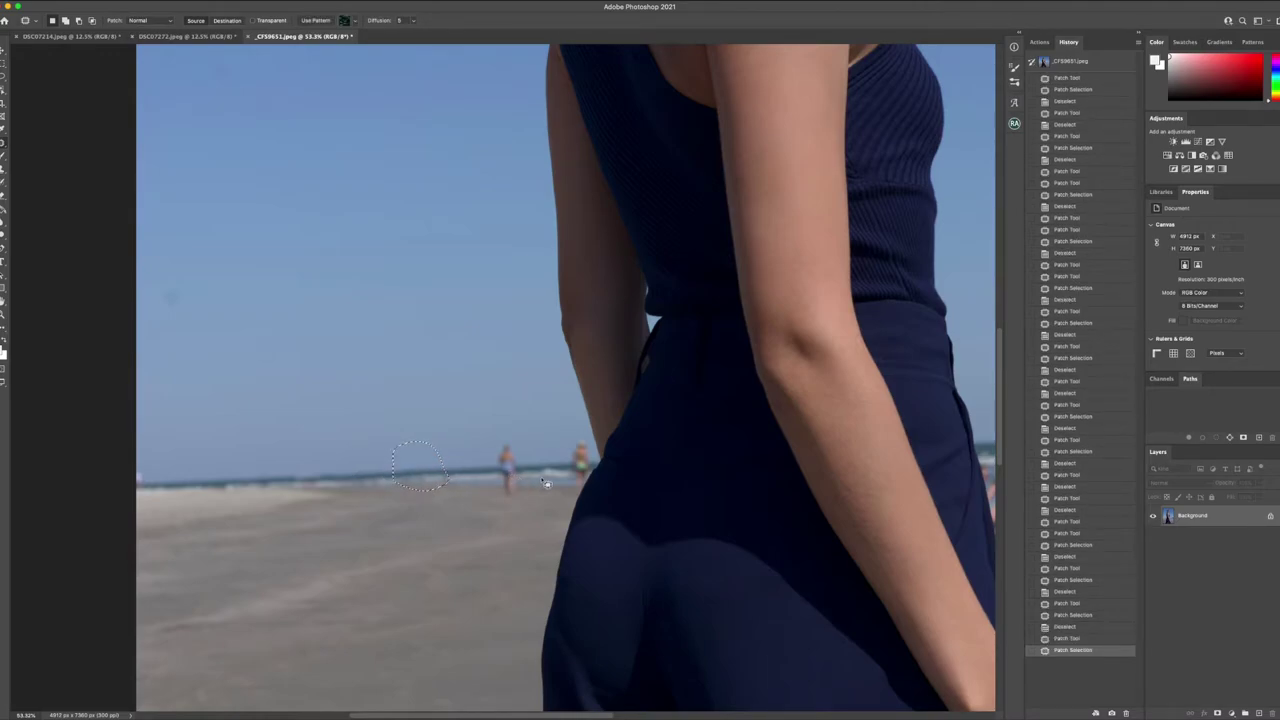
pyautogui.hotkey('ctrl', 'd')
pyautogui.moveTo(520, 458)
pyautogui.mouseDown()
pyautogui.moveTo(497, 444)
pyautogui.moveTo(495, 494)
pyautogui.moveTo(512, 500)
pyautogui.moveTo(524, 484)
pyautogui.mouseUp()
pyautogui.moveTo(503, 478); pyautogui.dragTo(476, 479)
pyautogui.hotkey('ctrl', 'd')
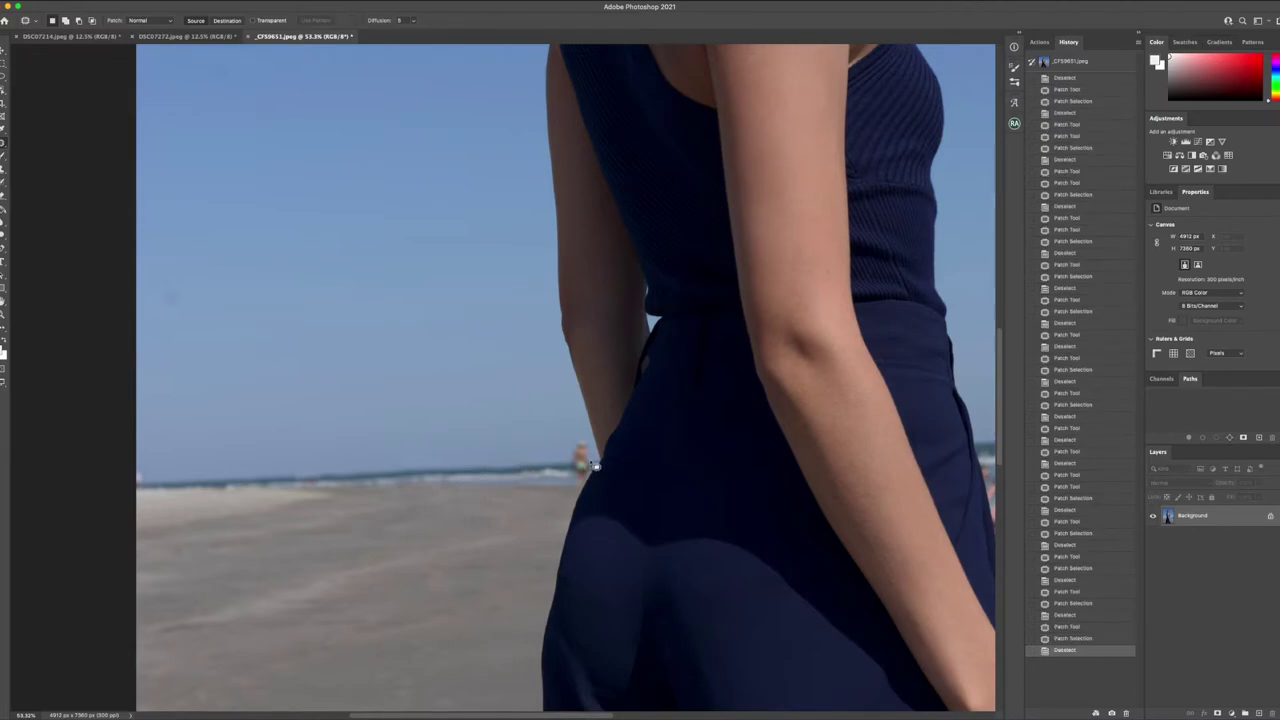
# Step: Remove the second beachgoer and leftover spots at the waist edge with small patches
pyautogui.moveTo(595, 465)
pyautogui.mouseDown()
pyautogui.moveTo(567, 437)
pyautogui.moveTo(557, 478)
pyautogui.moveTo(563, 494)
pyautogui.moveTo(586, 483)
pyautogui.moveTo(591, 474)
pyautogui.moveTo(539, 481)
pyautogui.mouseUp()
pyautogui.hotkey('ctrl', 'd')
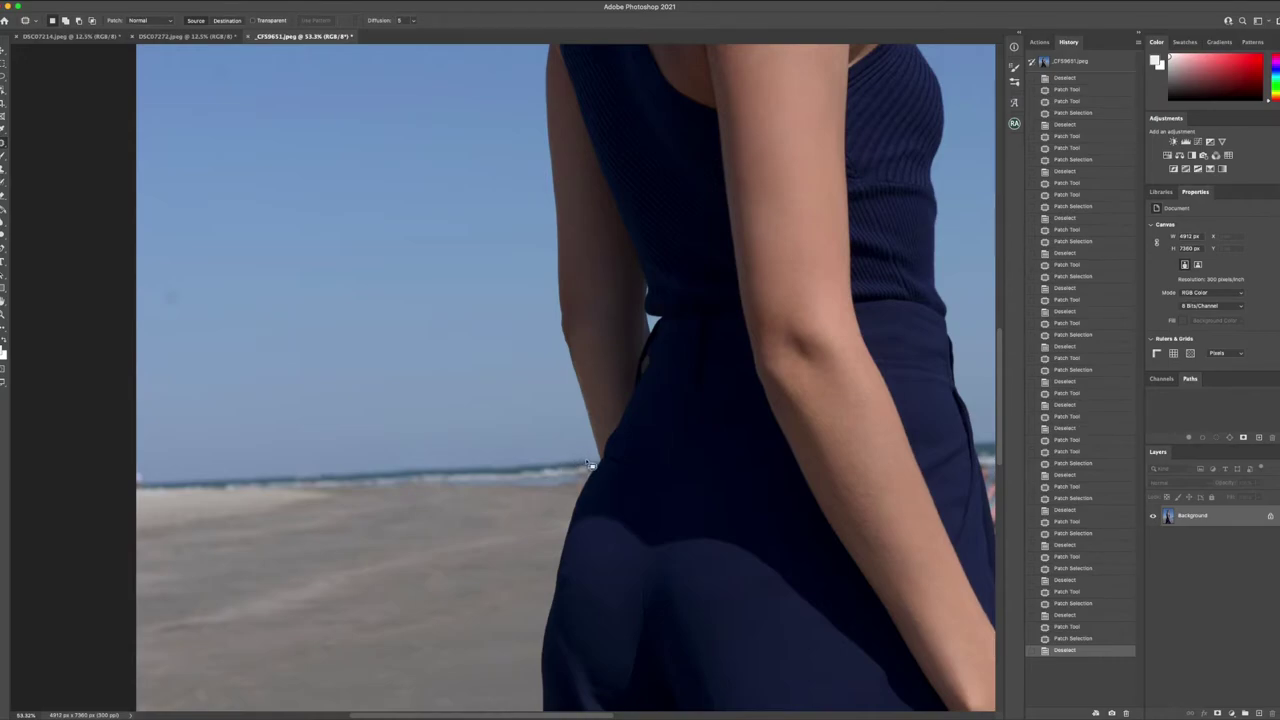
pyautogui.moveTo(591, 465); pyautogui.dragTo(600, 463)
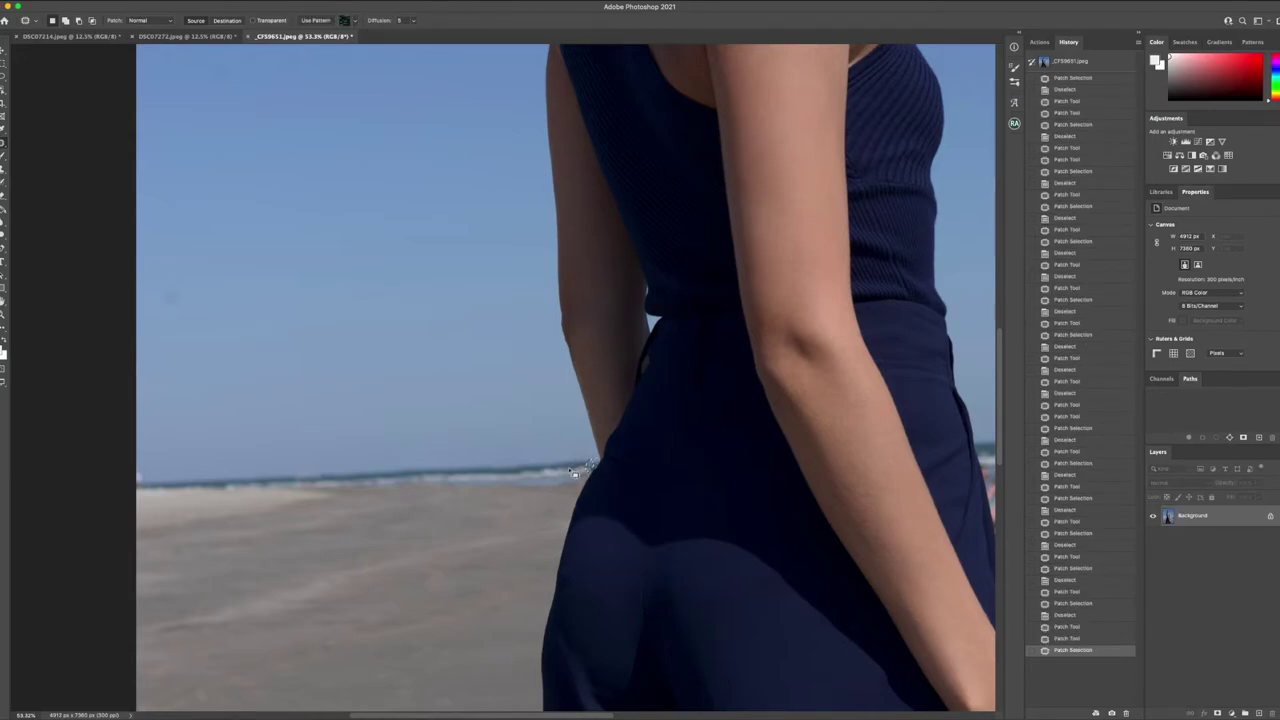
pyautogui.hotkey('ctrl', 'd')
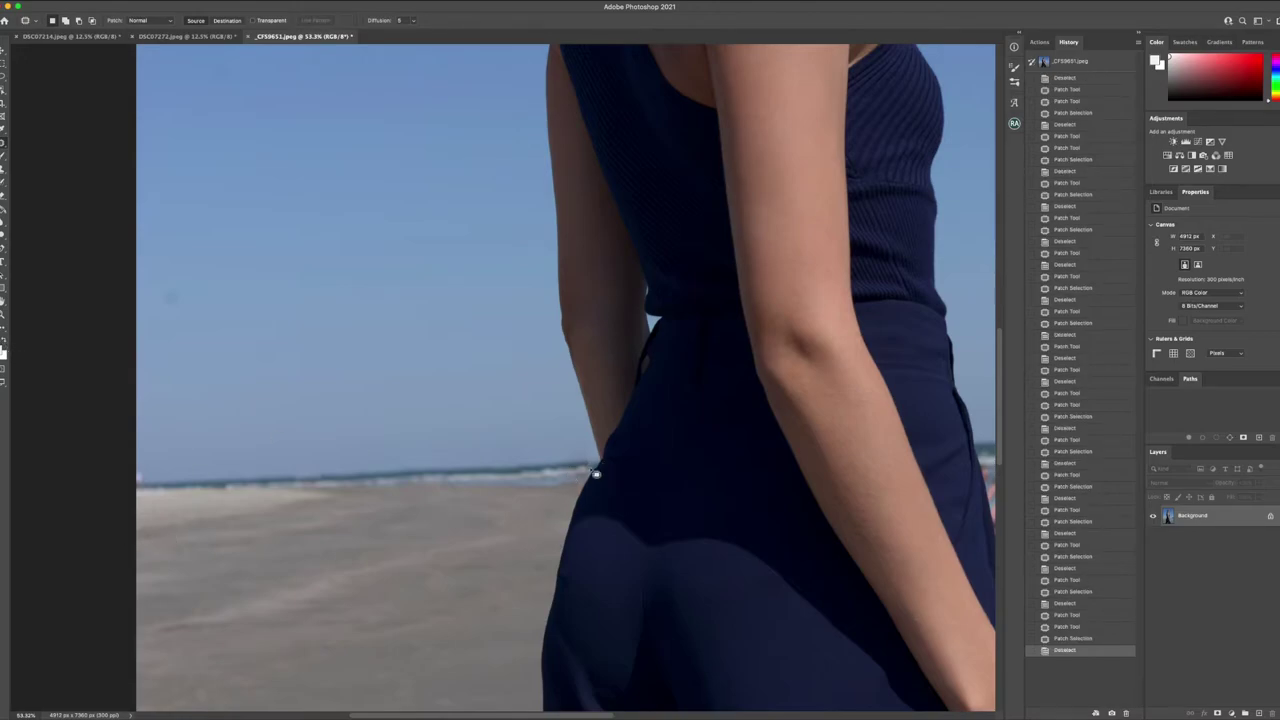
pyautogui.moveTo(600, 469); pyautogui.dragTo(579, 476)
pyautogui.hotkey('ctrl', 'd')
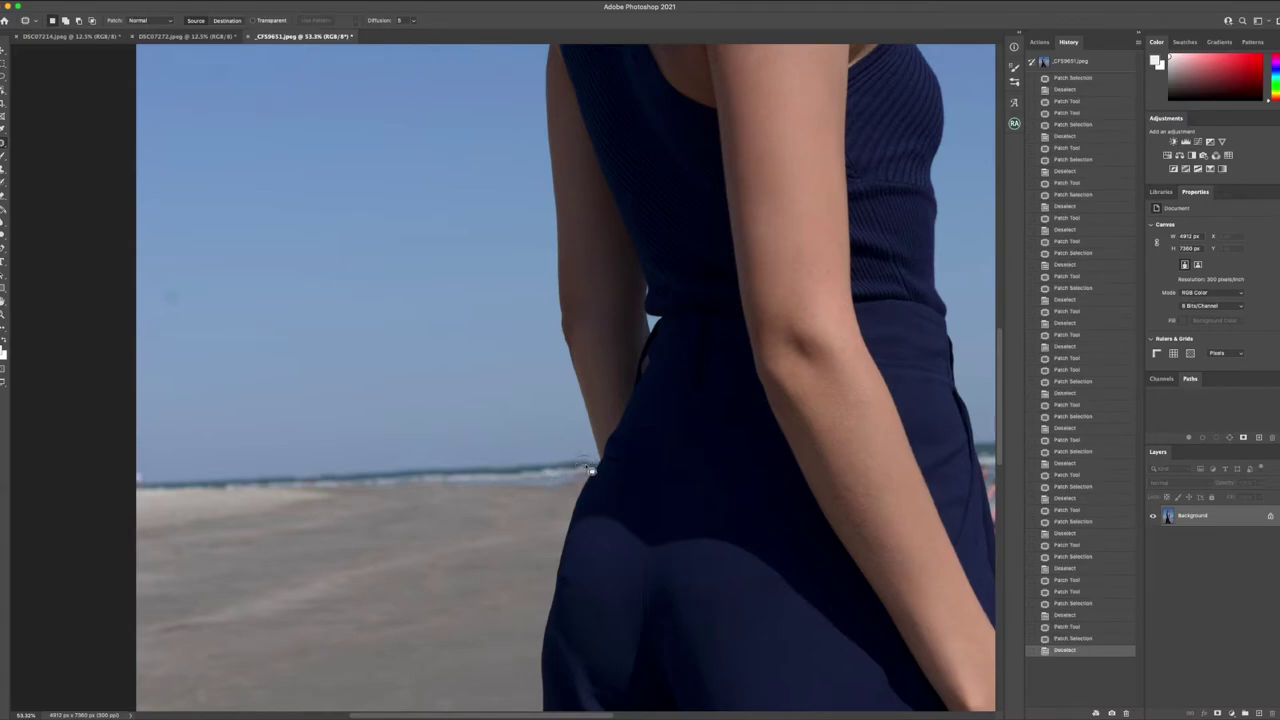
pyautogui.moveTo(580, 464)
pyautogui.mouseDown()
pyautogui.moveTo(598, 470)
pyautogui.moveTo(578, 462)
pyautogui.mouseUp()
pyautogui.hotkey('ctrl', 'd')
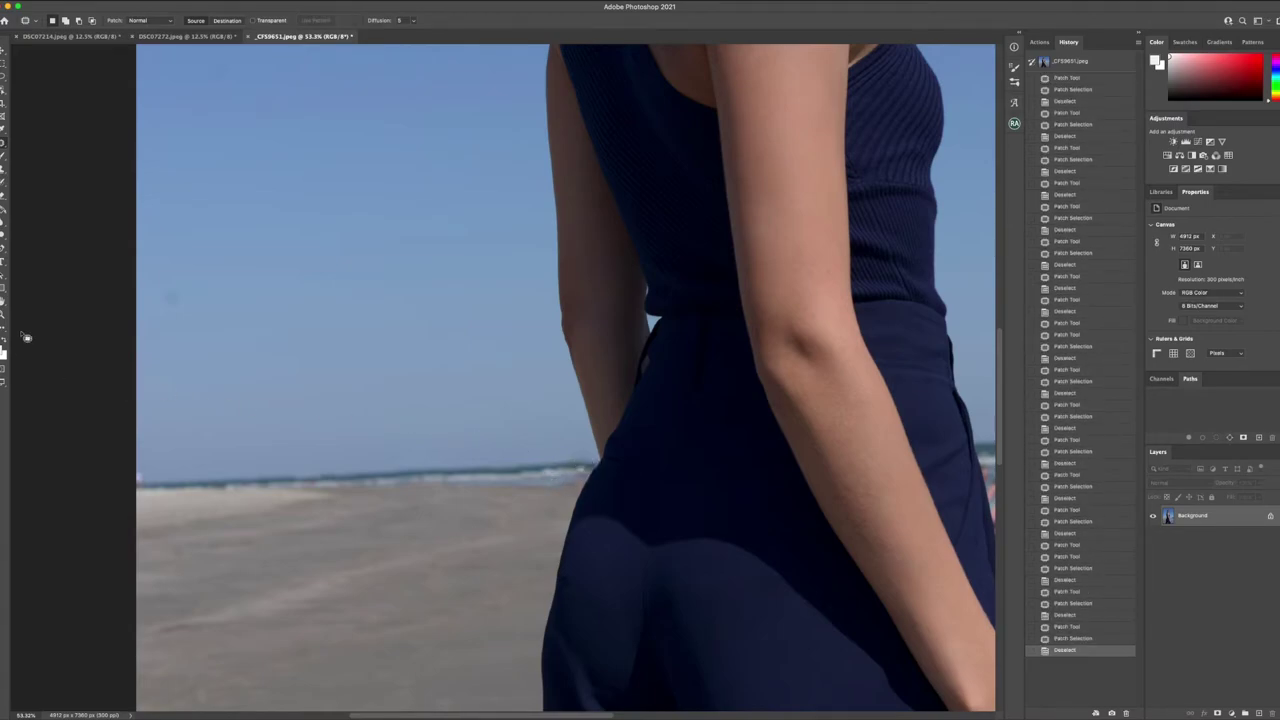
# Step: Zoom in on the water beside the model's waist
pyautogui.click(7, 320)
pyautogui.moveTo(666, 423); pyautogui.dragTo(709, 406)
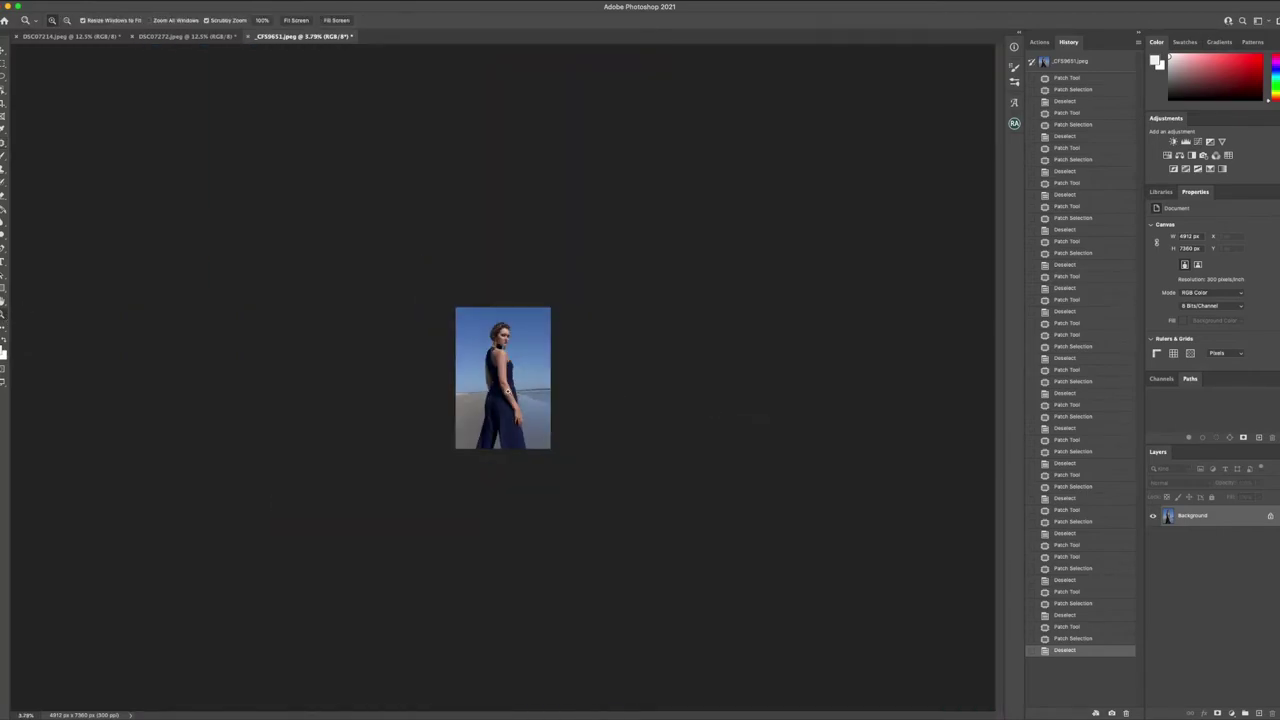
pyautogui.moveTo(533, 393); pyautogui.dragTo(587, 331)
# Step: Clone away the white blob on the water with the Clone Stamp at 34% opacity
pyautogui.click(5, 168)
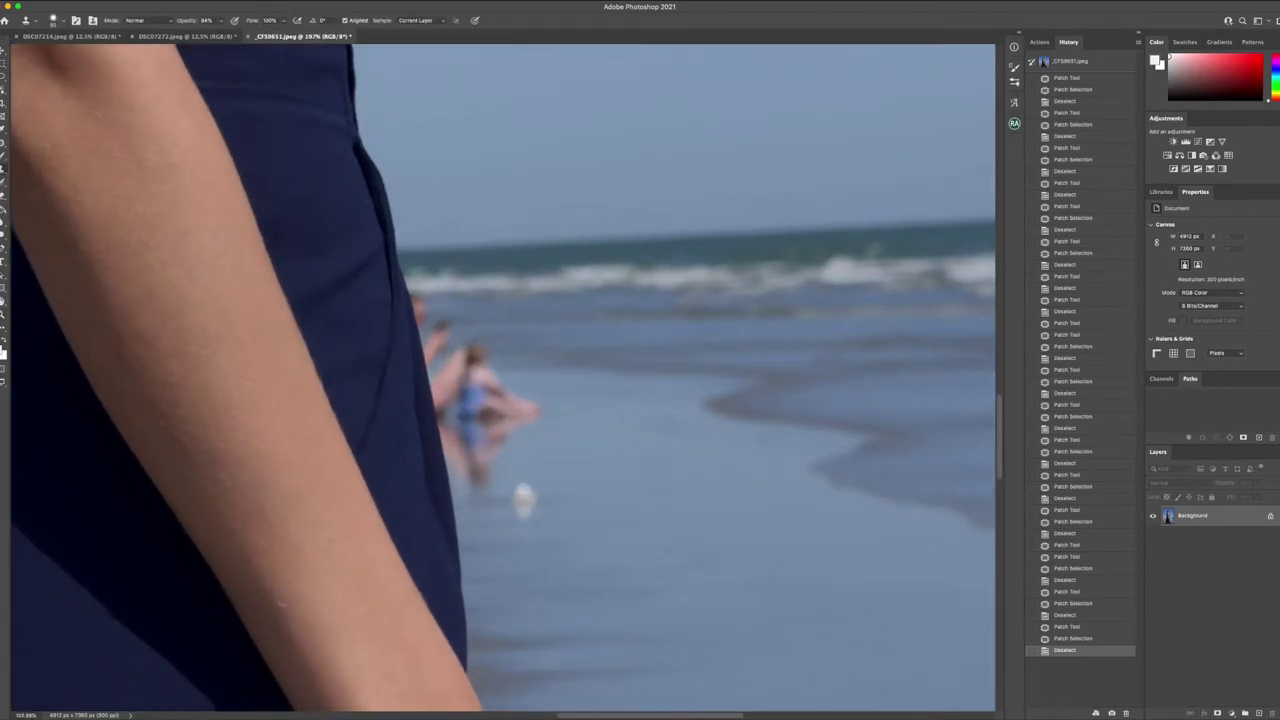
pyautogui.click(221, 20)
pyautogui.moveTo(198, 35); pyautogui.dragTo(196, 35)
pyautogui.click(580, 458)
pyautogui.click(527, 503)
pyautogui.click(527, 503)
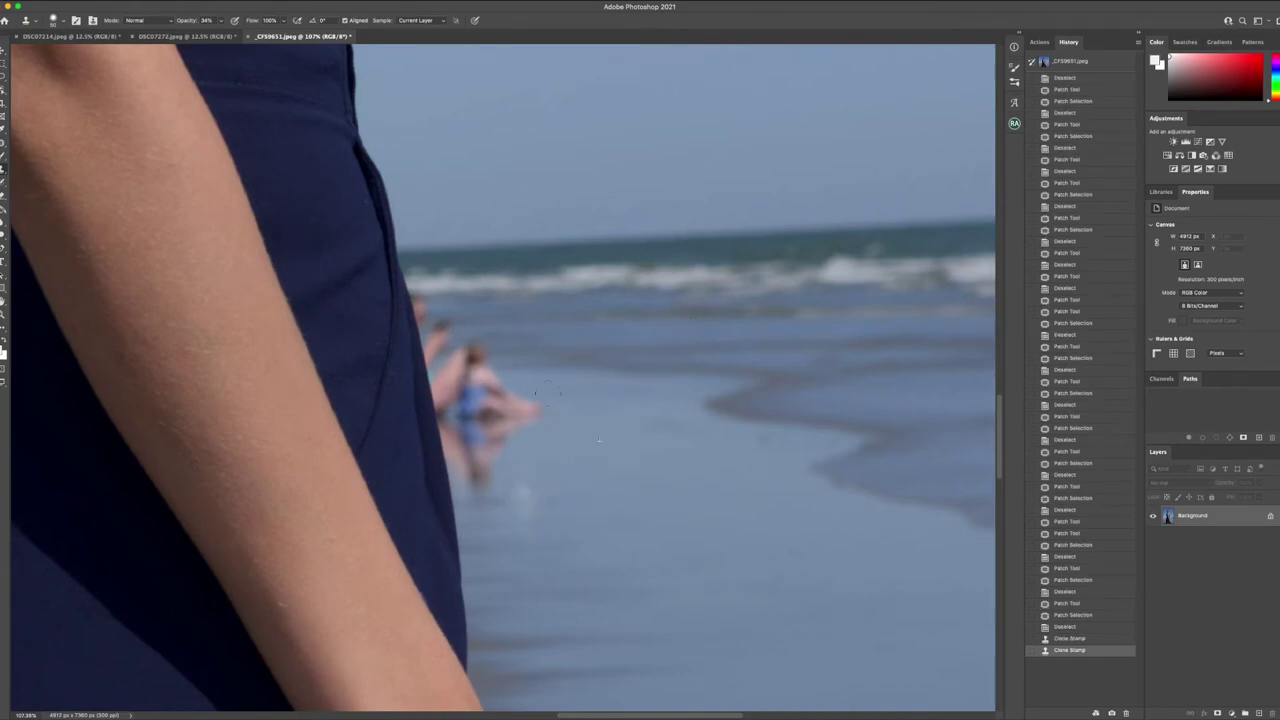
pyautogui.click(578, 418)
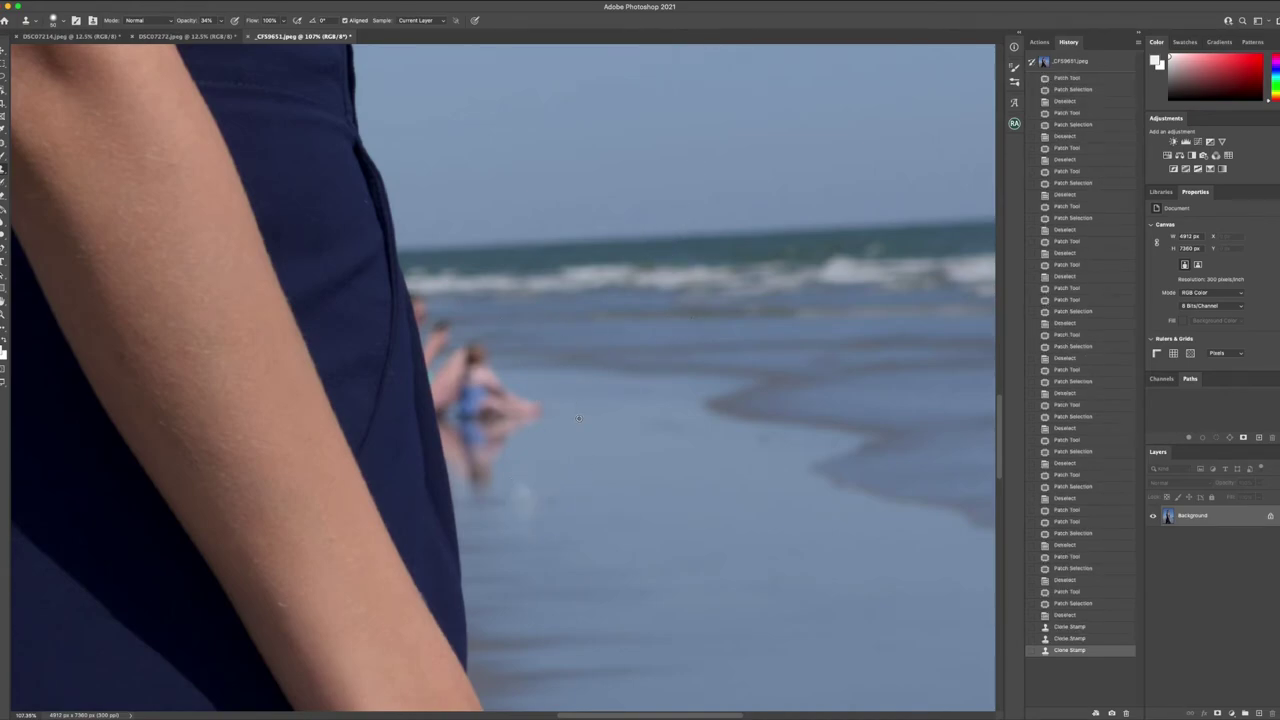
# Step: Raise the clone opacity, ending at 84%, and clone out the blurred child in the shallows
pyautogui.click(221, 21)
pyautogui.moveTo(235, 35); pyautogui.dragTo(237, 35)
pyautogui.click(540, 390)
pyautogui.click(490, 415)
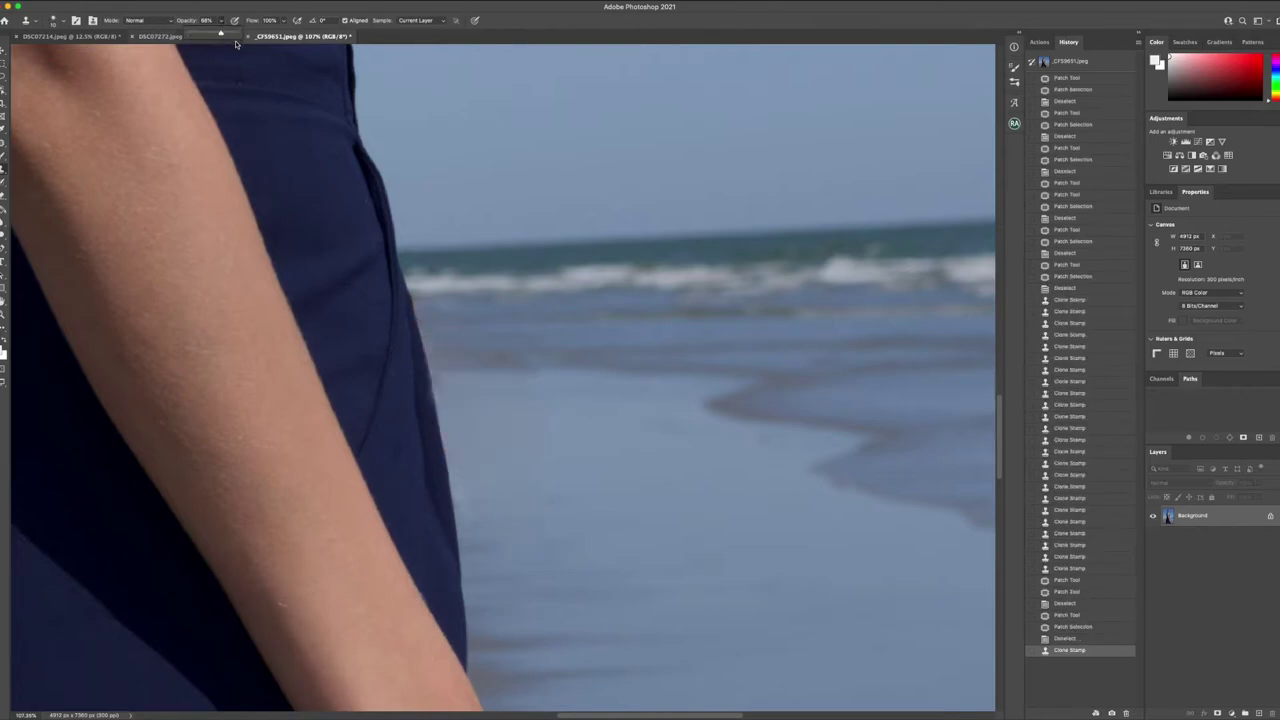
pyautogui.moveTo(236, 44); pyautogui.dragTo(214, 45)
# Step: Trace a closed pen path along the trouser edge facing the sea, replacing one misplaced anchor
pyautogui.click(123, 280)
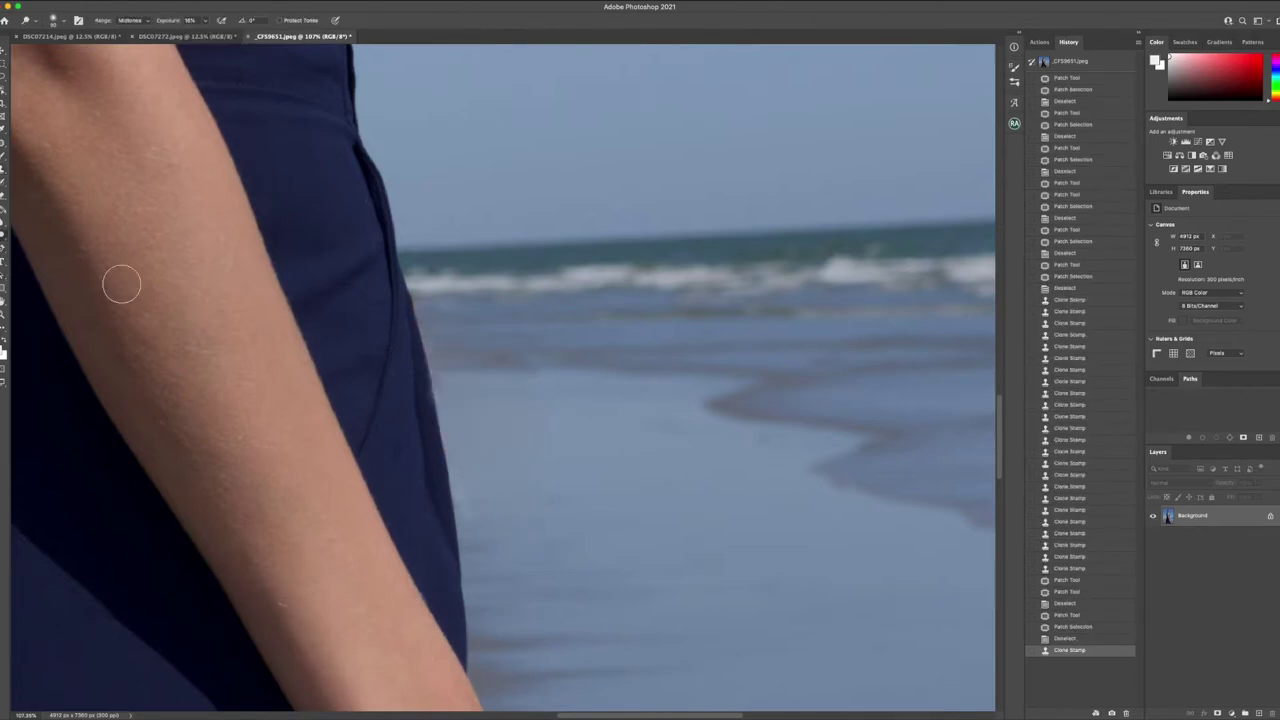
pyautogui.press('p')
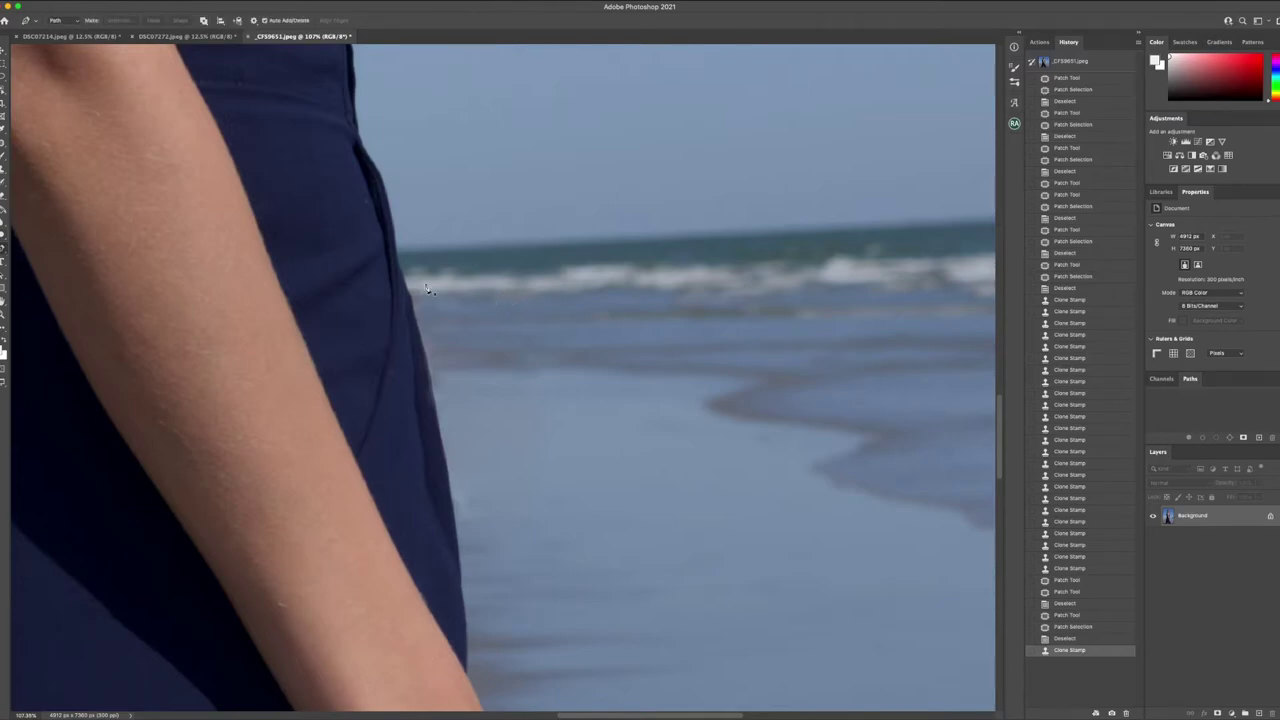
pyautogui.click(409, 296)
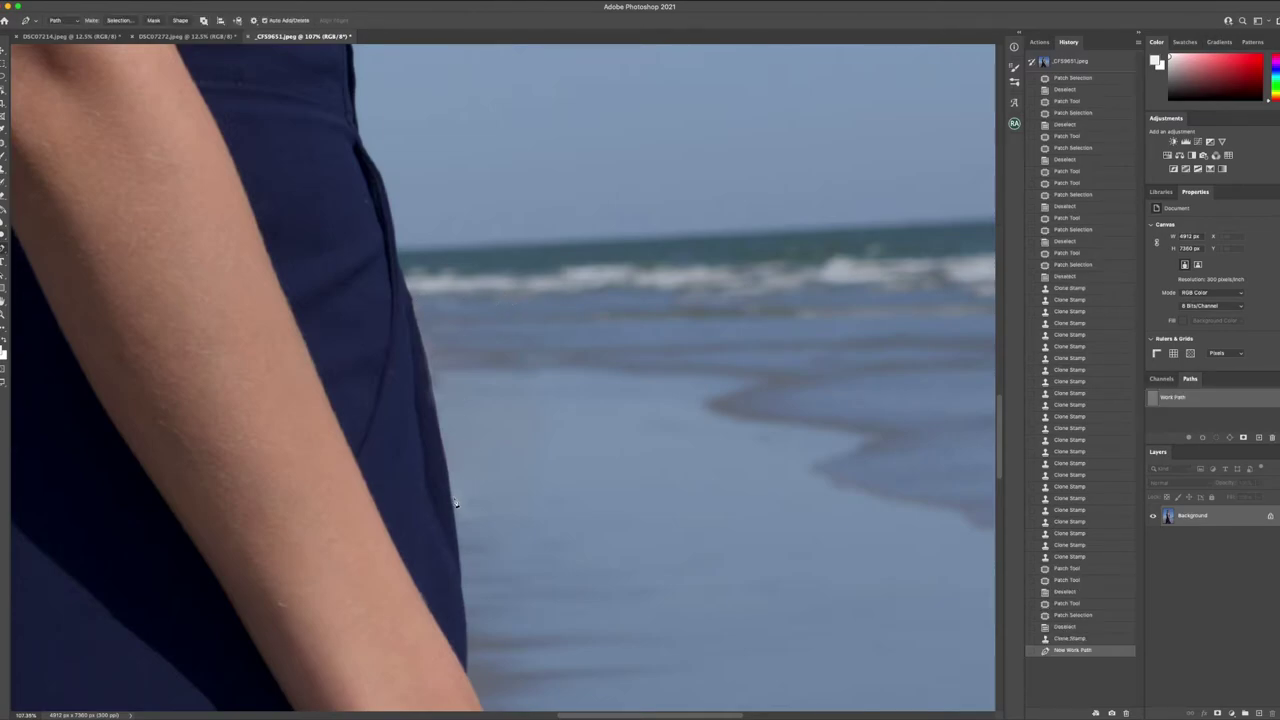
pyautogui.click(455, 508)
pyautogui.click(462, 588)
pyautogui.click(463, 596)
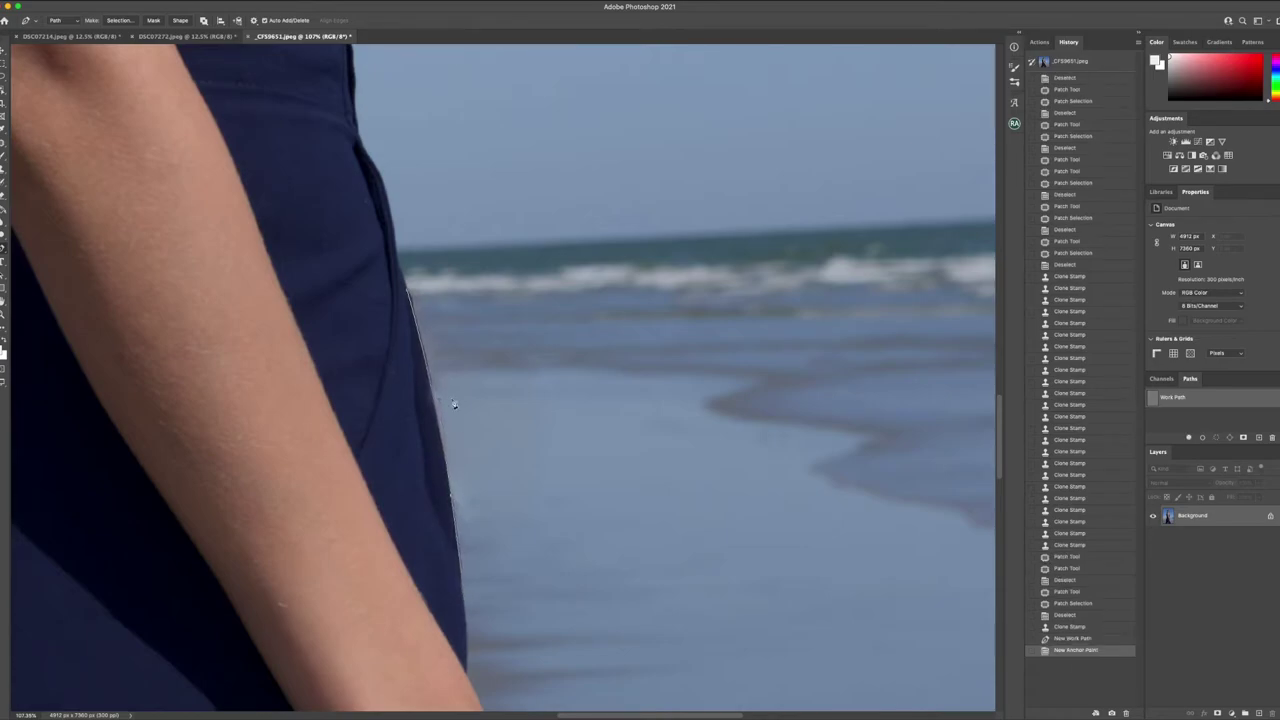
pyautogui.click(418, 296)
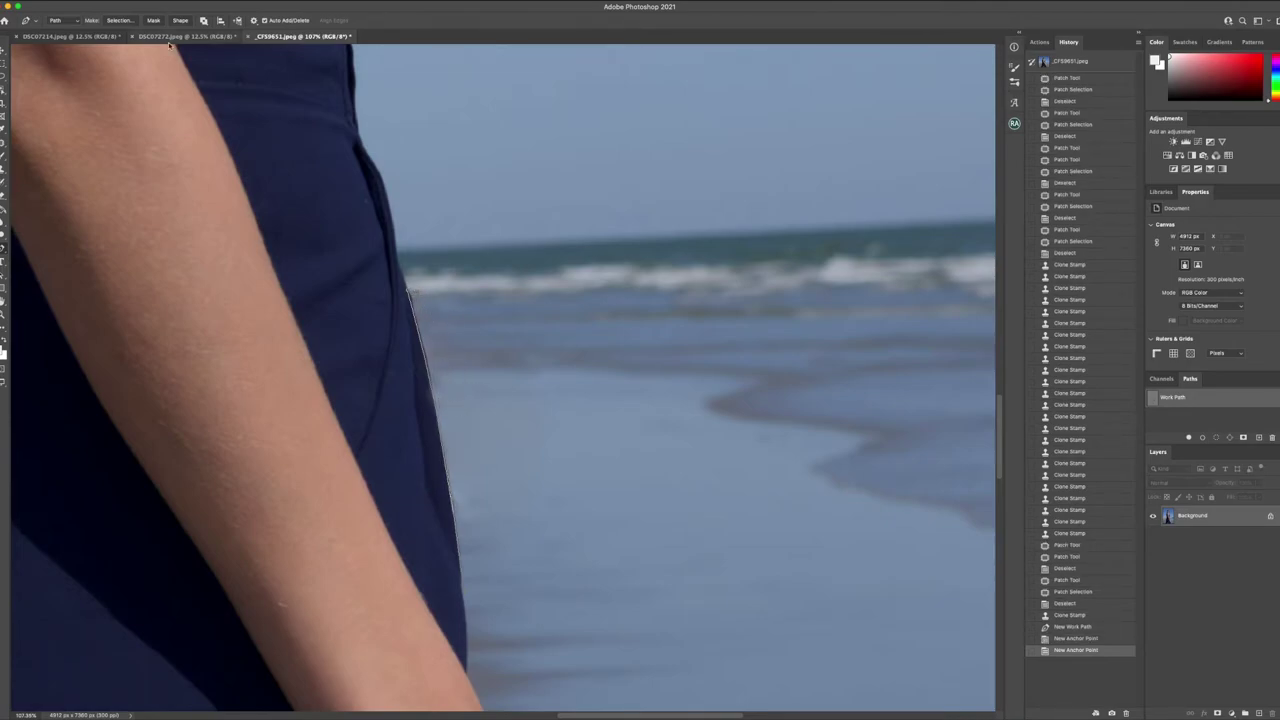
pyautogui.click(92, 1)
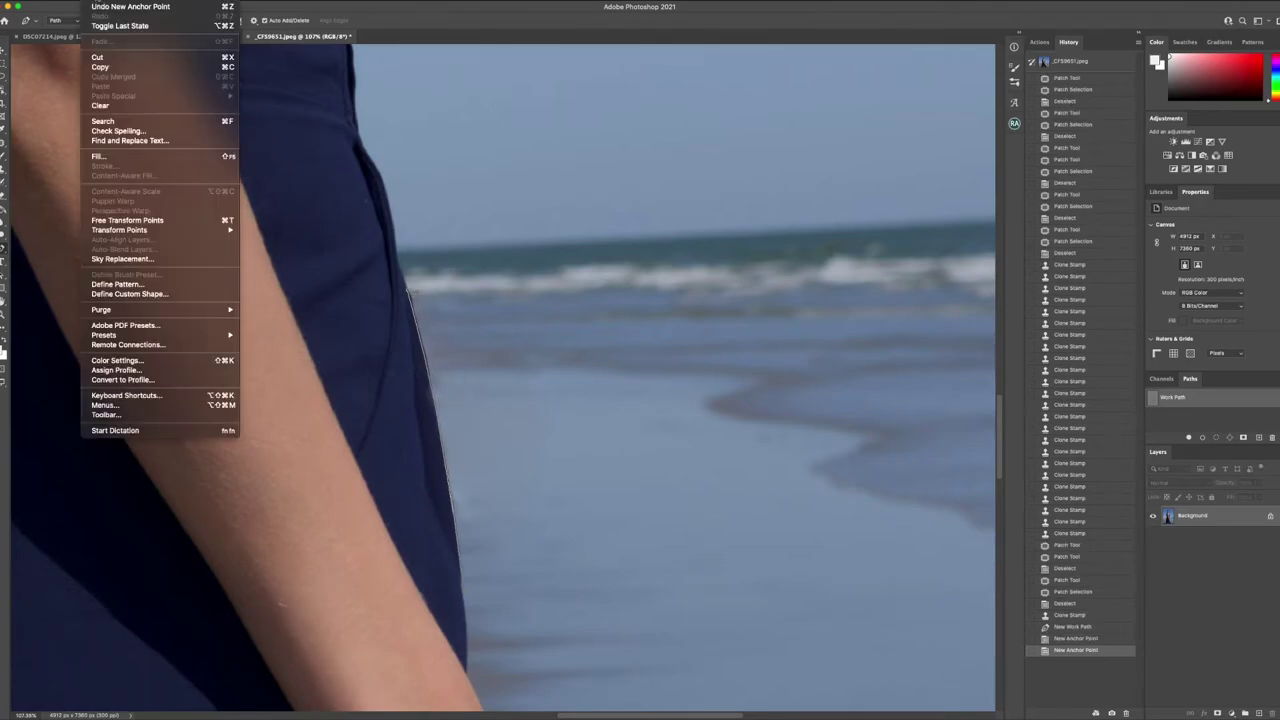
pyautogui.click(115, 5)
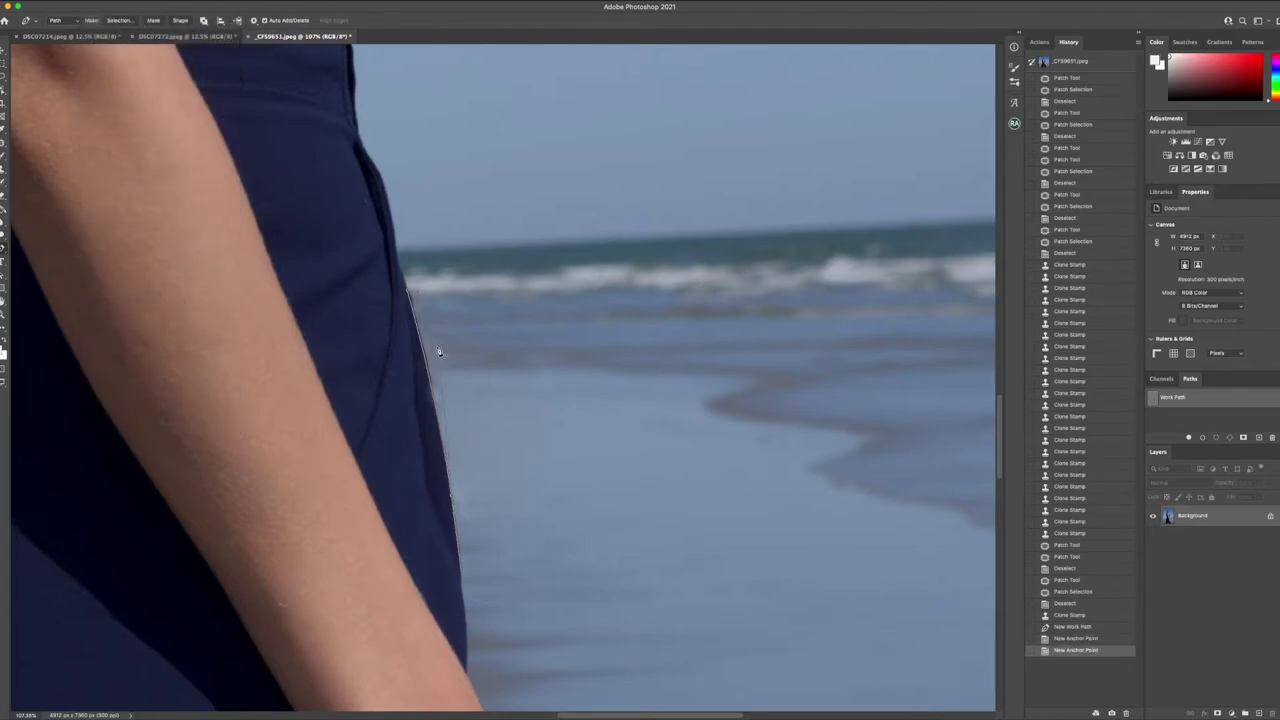
pyautogui.click(419, 291)
pyautogui.click(410, 292)
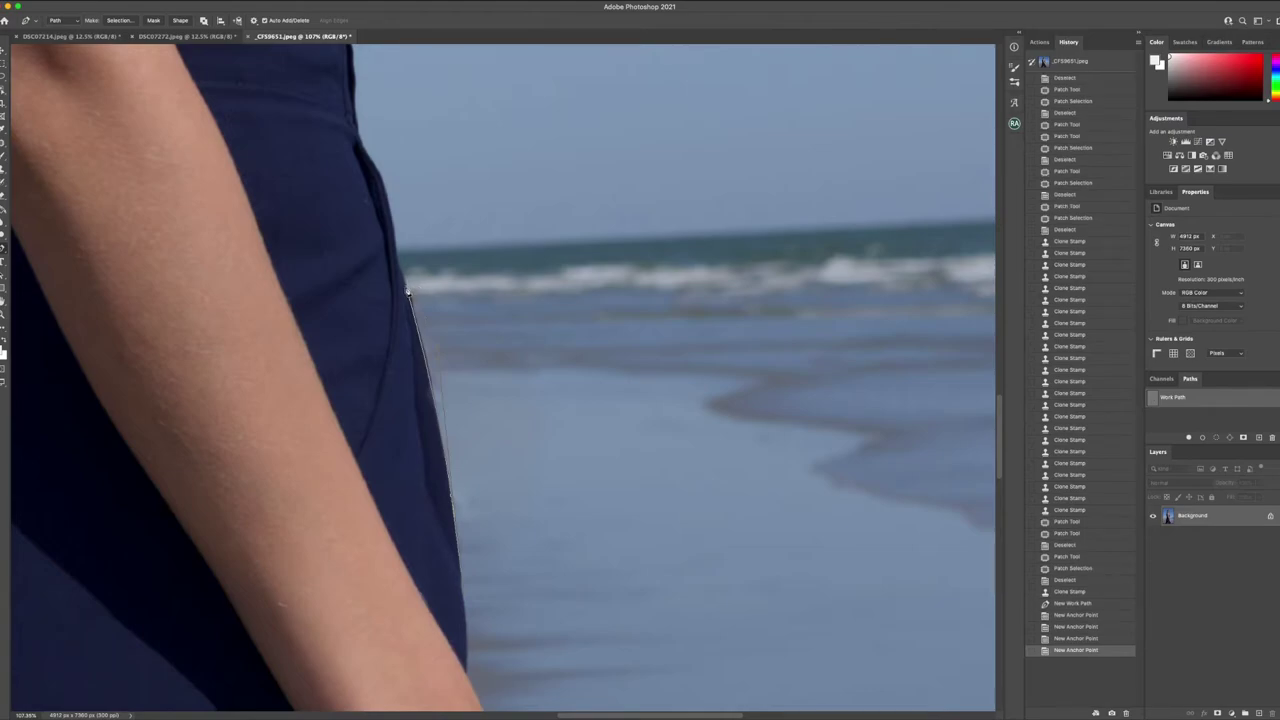
pyautogui.click(410, 291)
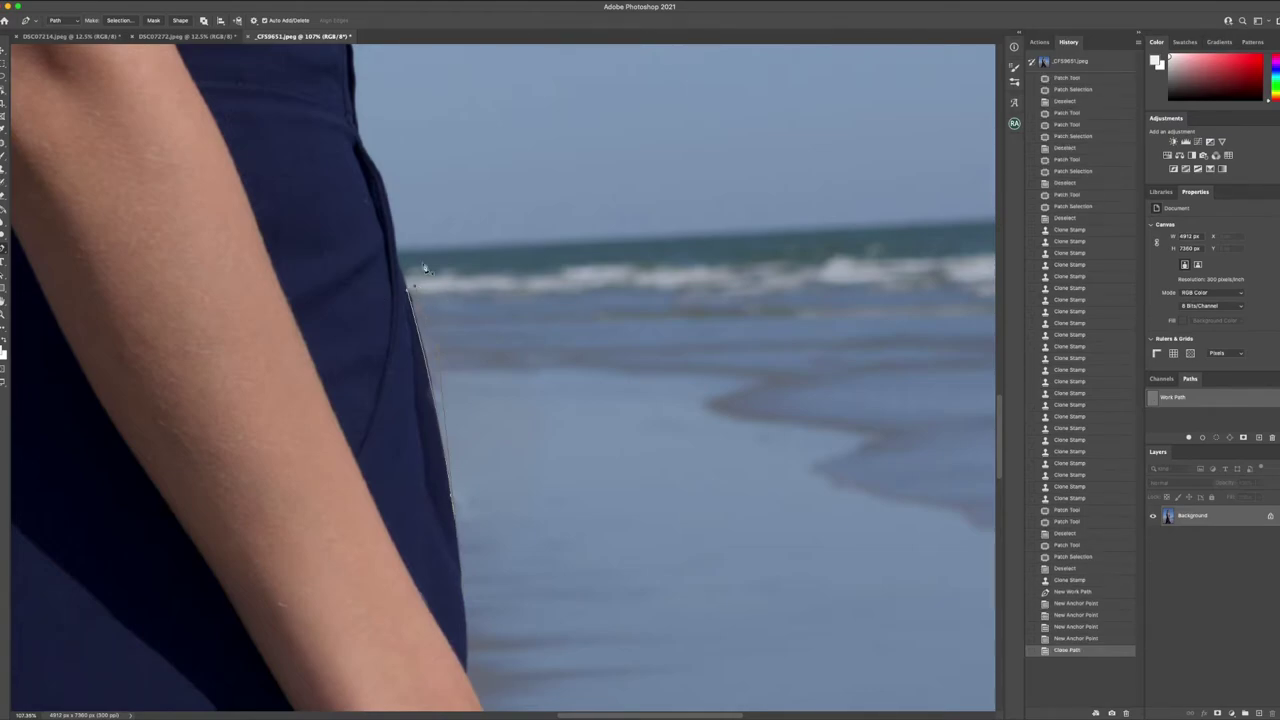
# Step: Turn the path into a 0 px feathered selection and clone-stamp the trouser edge inside it
pyautogui.click(119, 20)
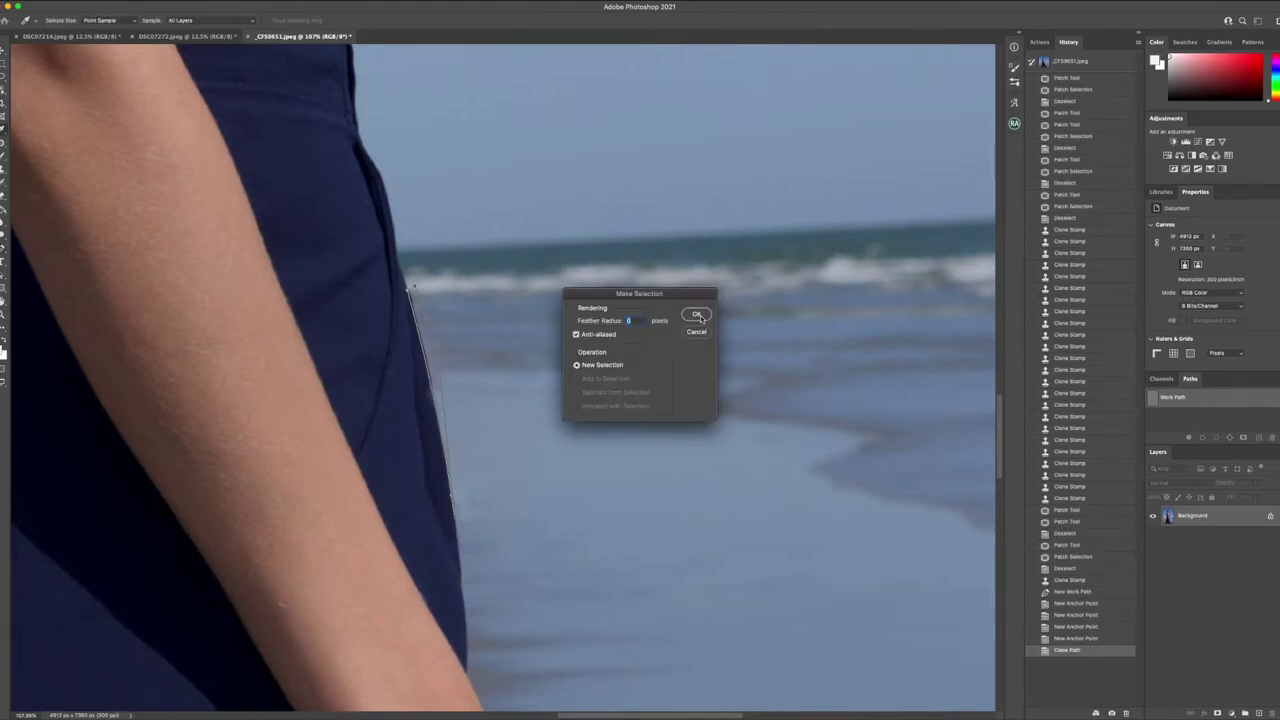
pyautogui.click(697, 315)
pyautogui.press('s')
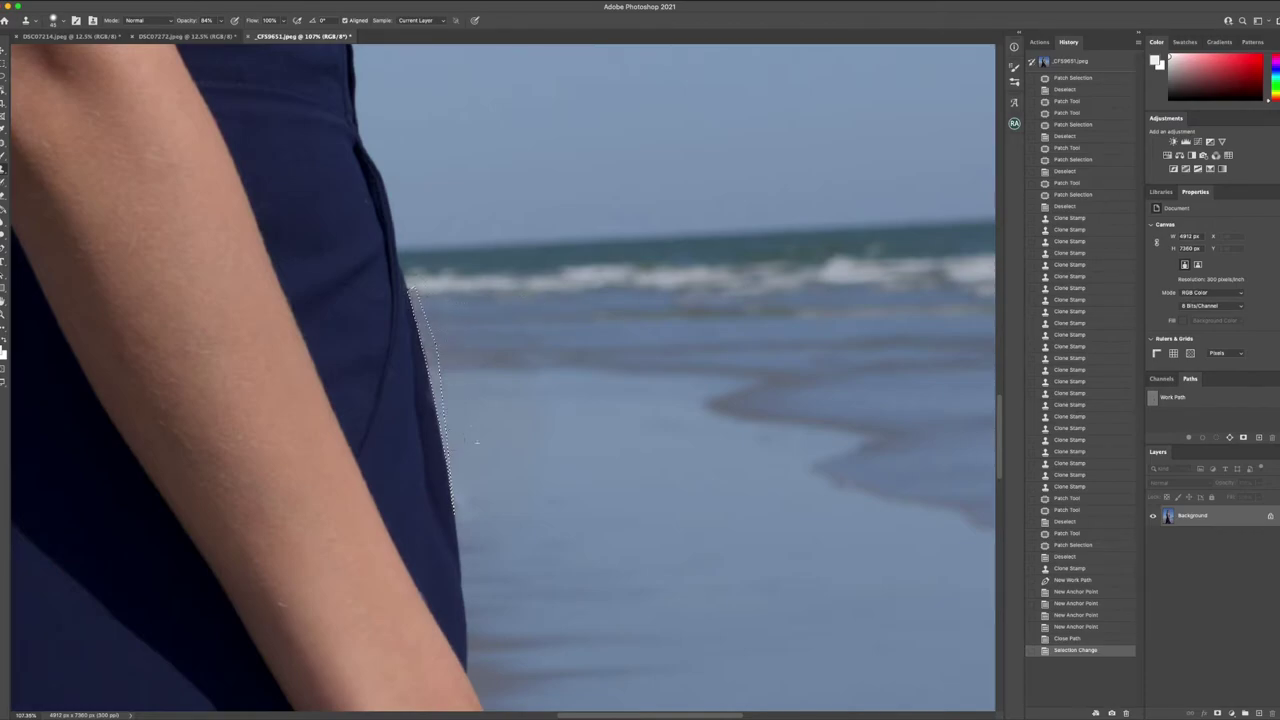
pyautogui.click(480, 471)
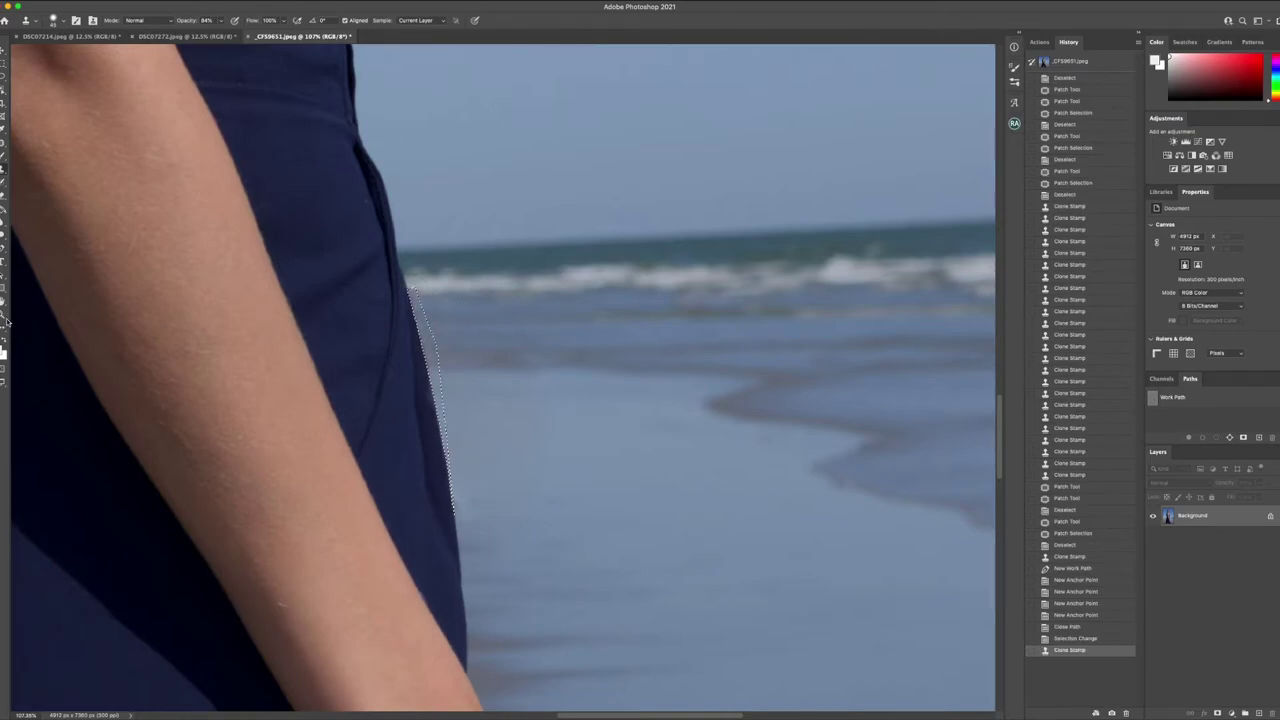
pyautogui.click(6, 313)
# Step: Fit the photo on screen, drop the trouser-edge selection, and compare the original against the latest History state
pyautogui.click(296, 20)
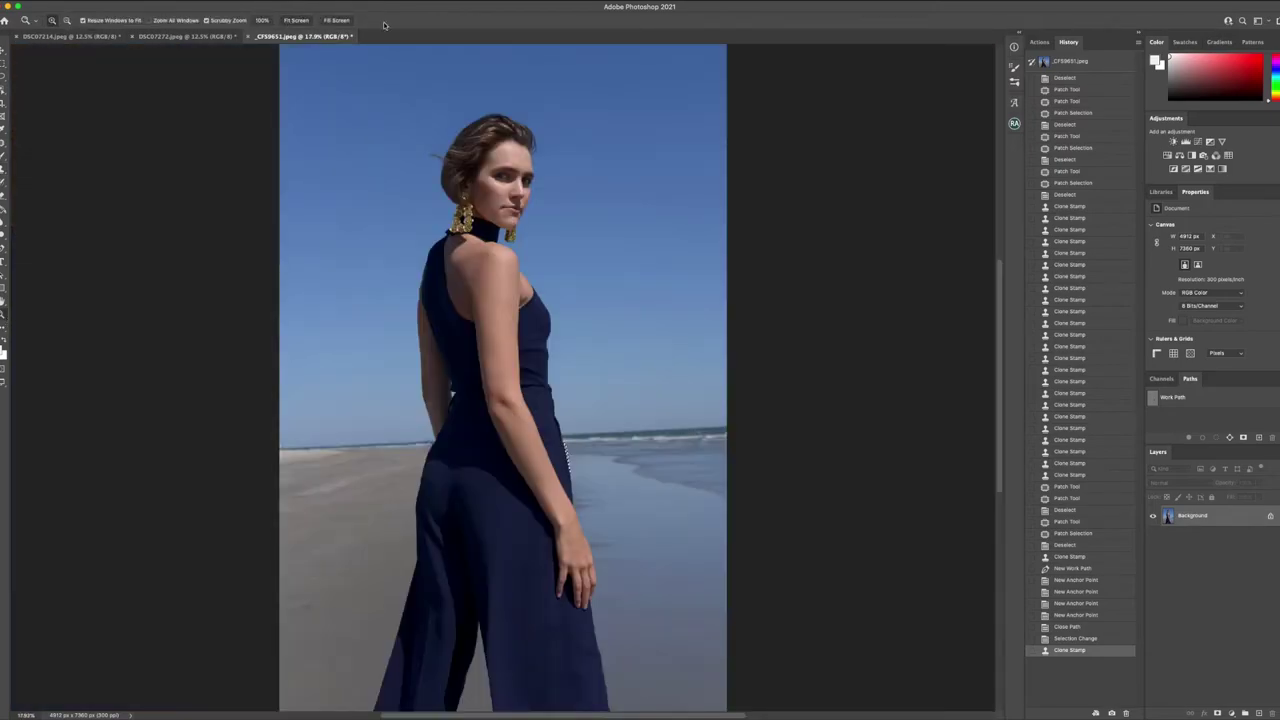
pyautogui.click(6, 86)
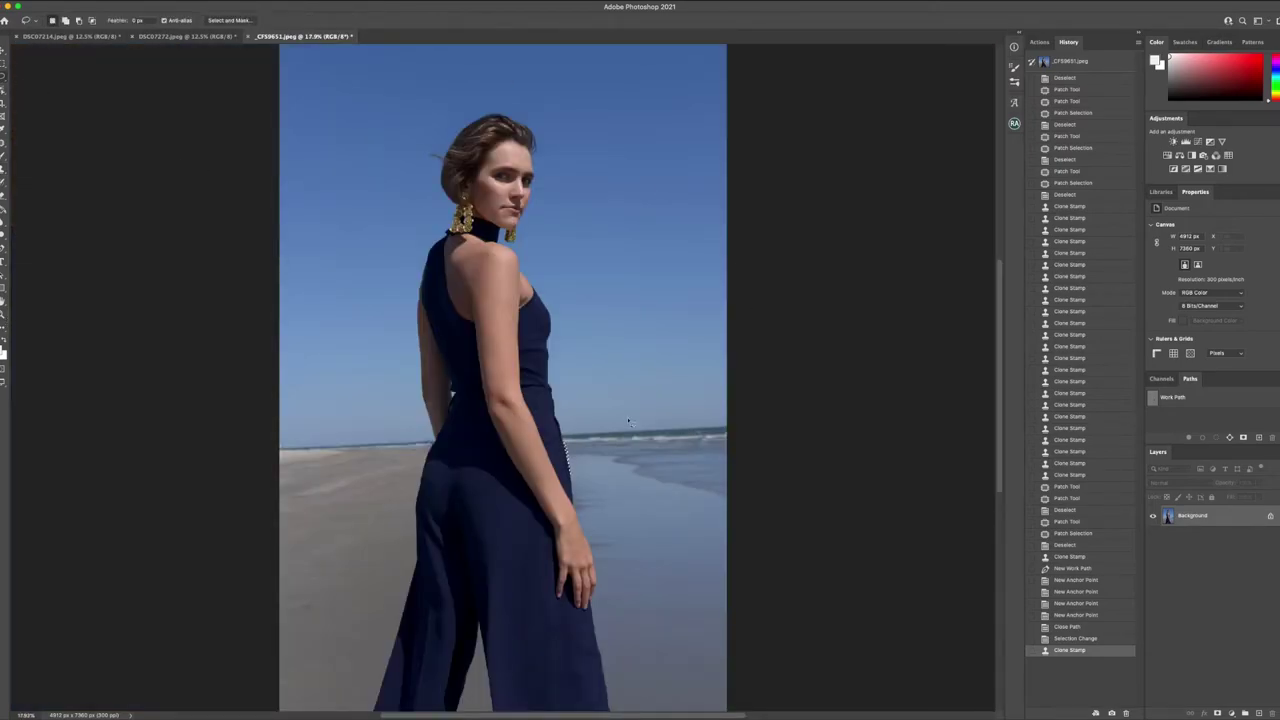
pyautogui.click(587, 505)
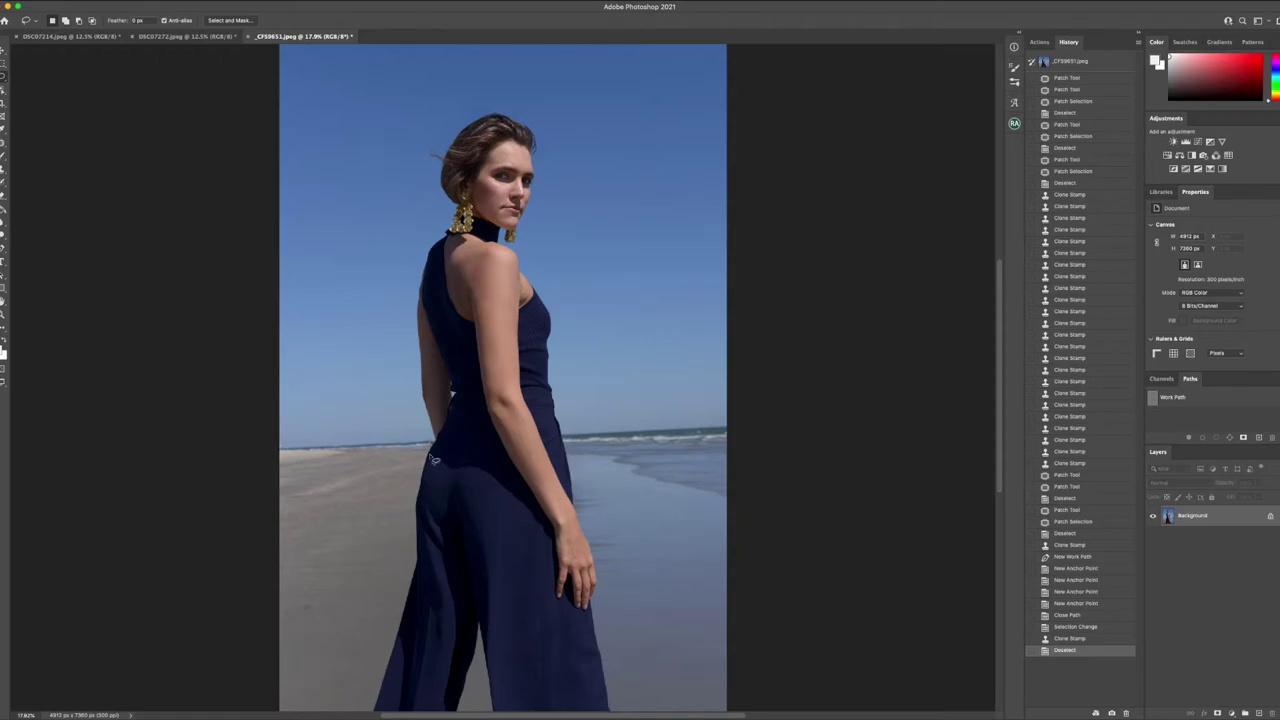
pyautogui.click(1099, 70)
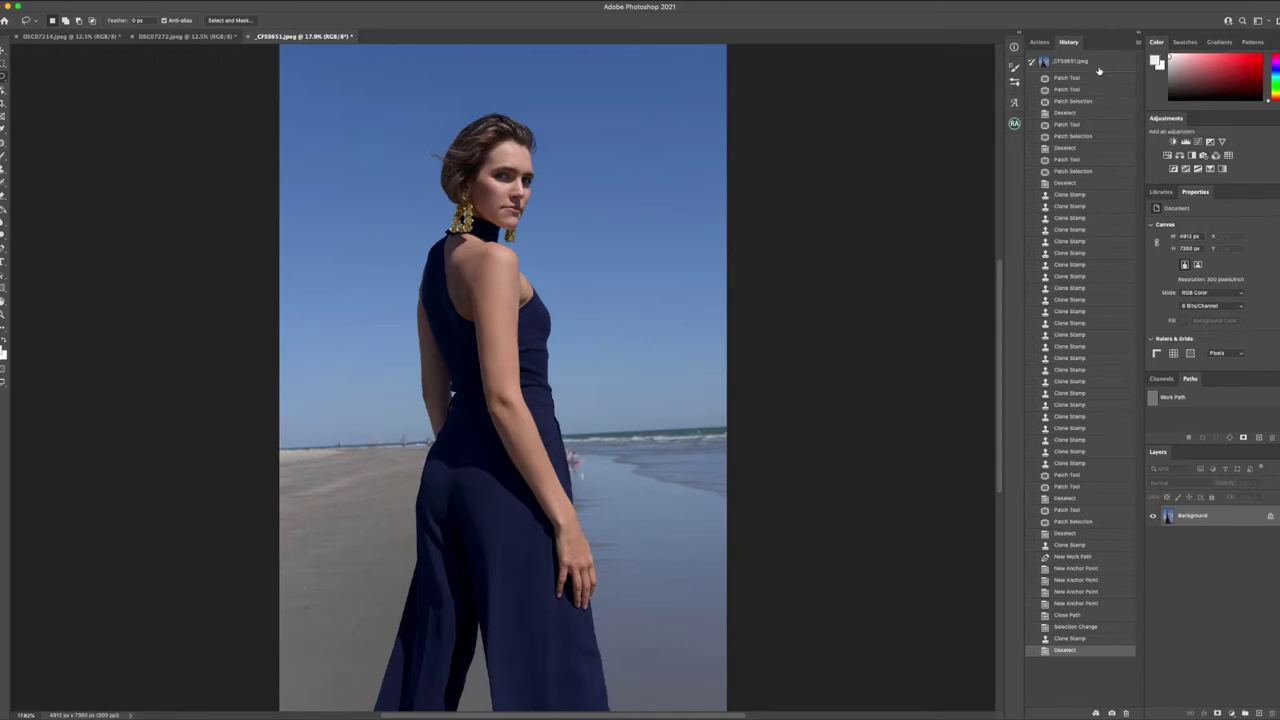
pyautogui.click(1071, 651)
# Step: Zoom in on the model's face, select the Mixer Brush, and show the saved Actions list
pyautogui.click(8, 313)
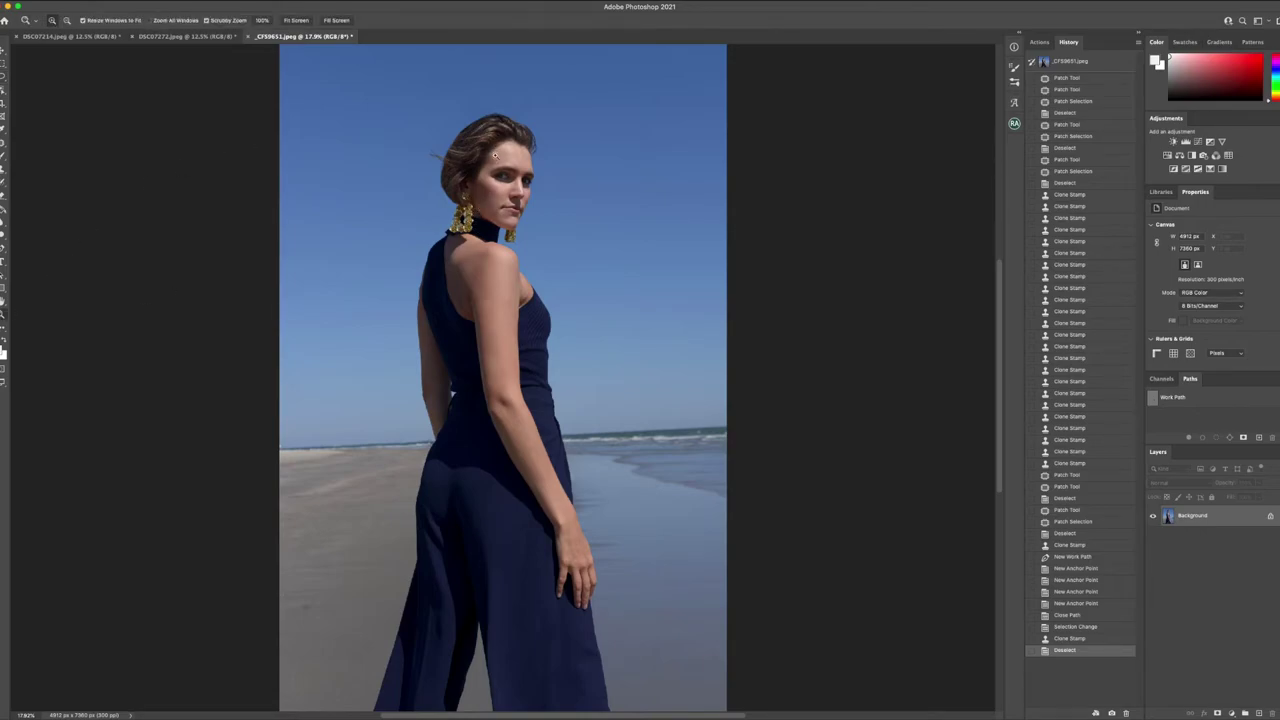
pyautogui.moveTo(498, 157); pyautogui.dragTo(660, 208)
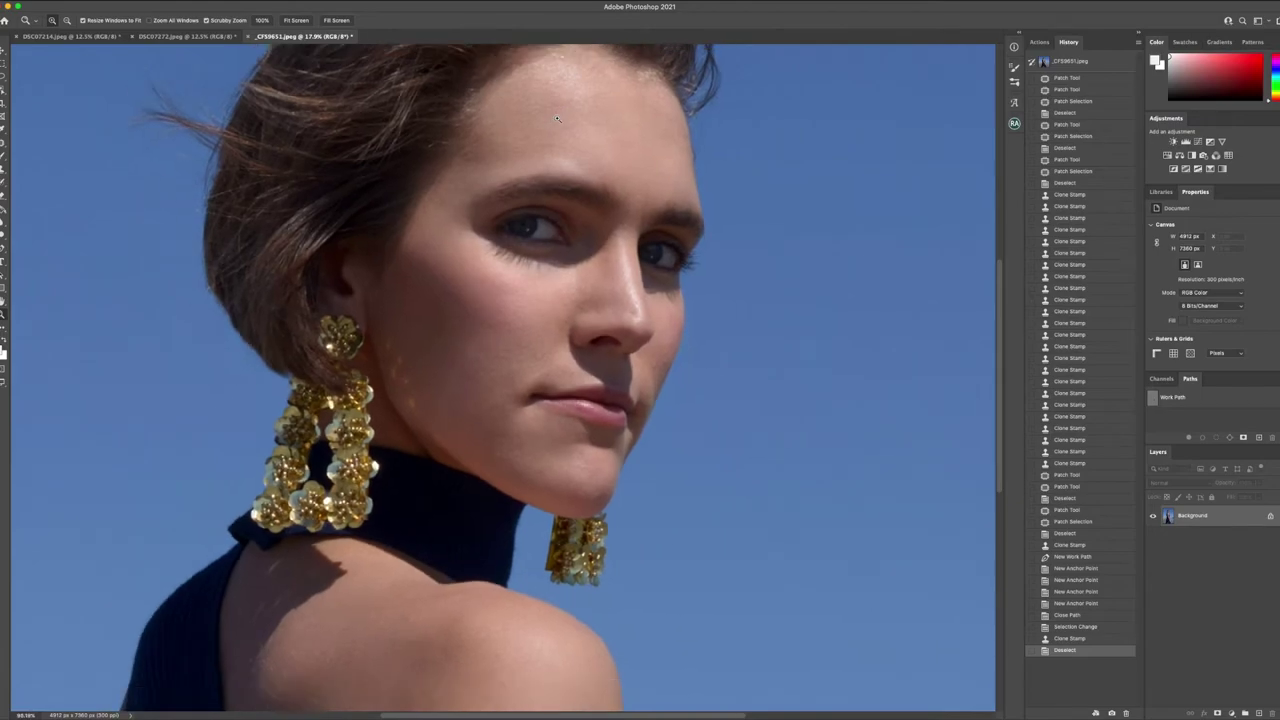
pyautogui.scroll(2, 660, 208)
pyautogui.scroll(2, 450, 240)
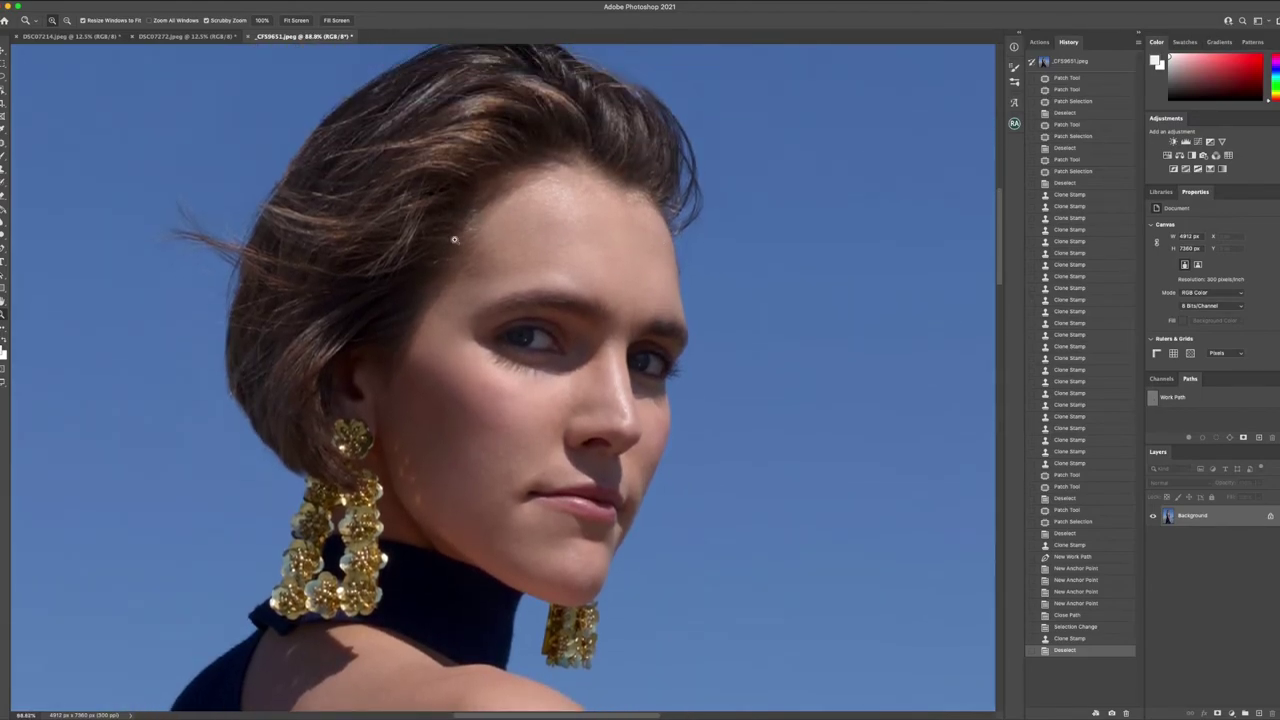
pyautogui.click(4, 157)
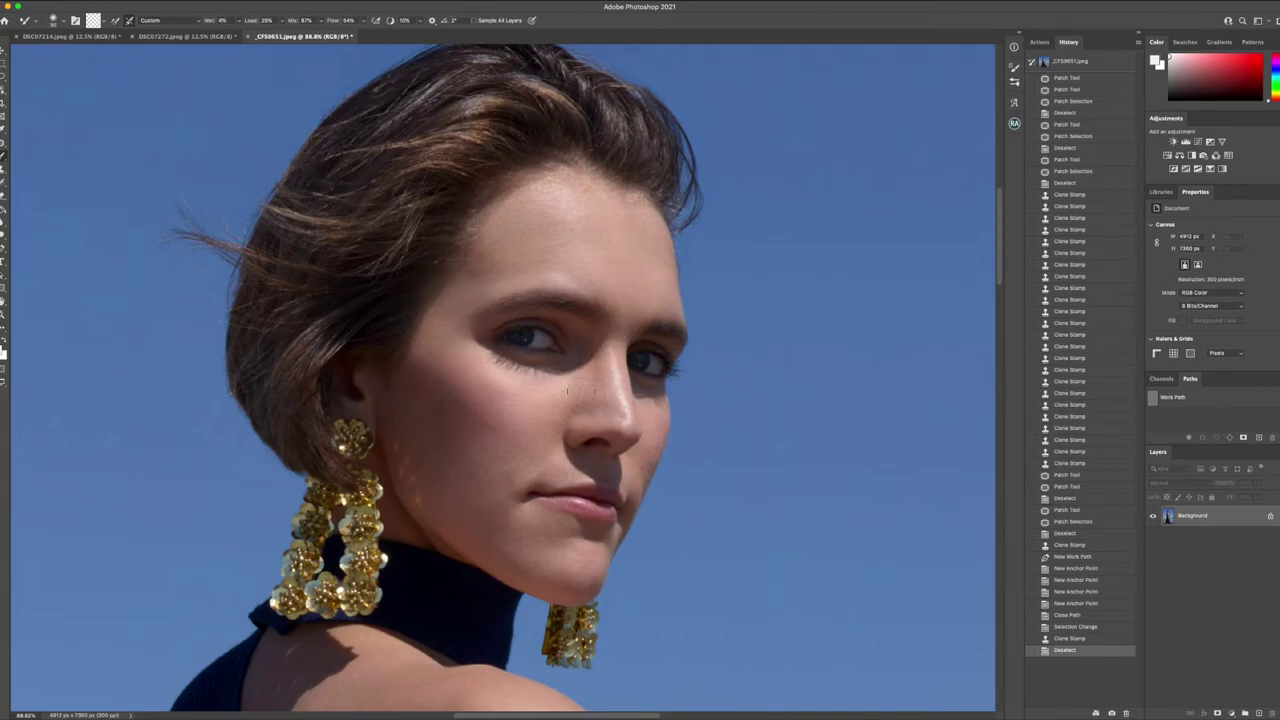
pyautogui.click(1040, 42)
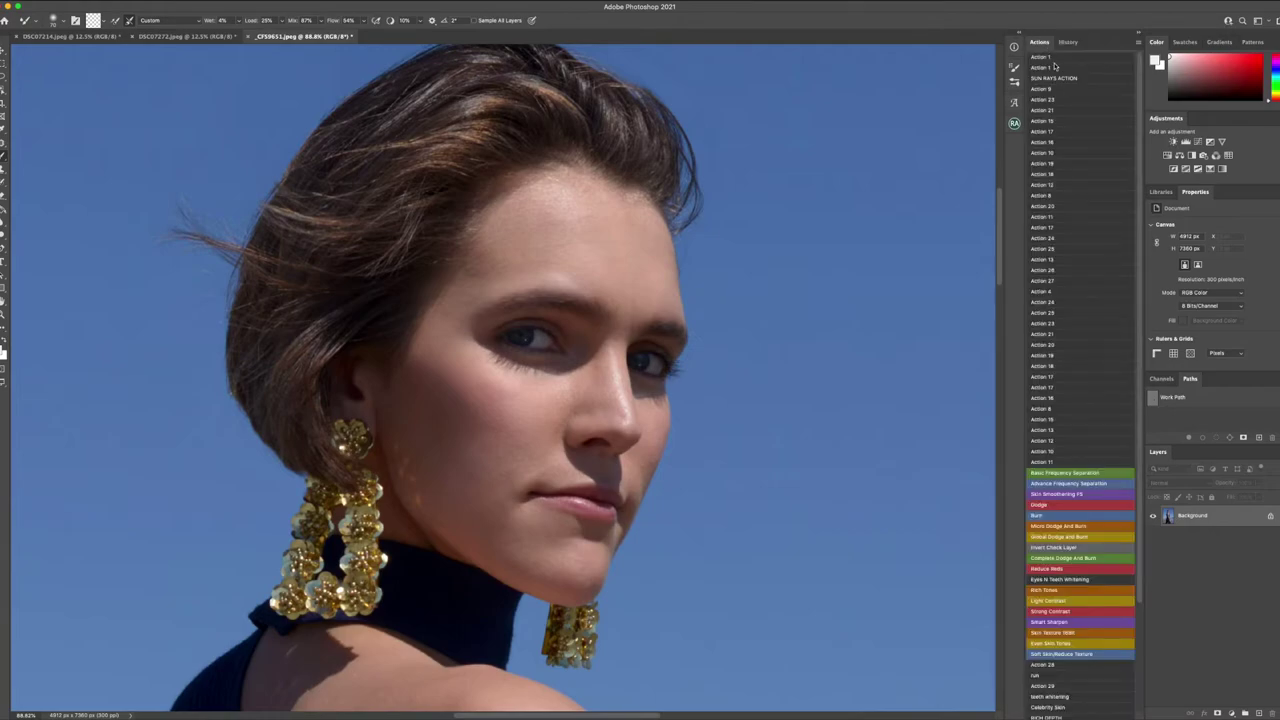
# Step: Run Advance Frequency Separation with the default Gaussian Blur, then expand the group and hide High FS Layer
pyautogui.click(1058, 488)
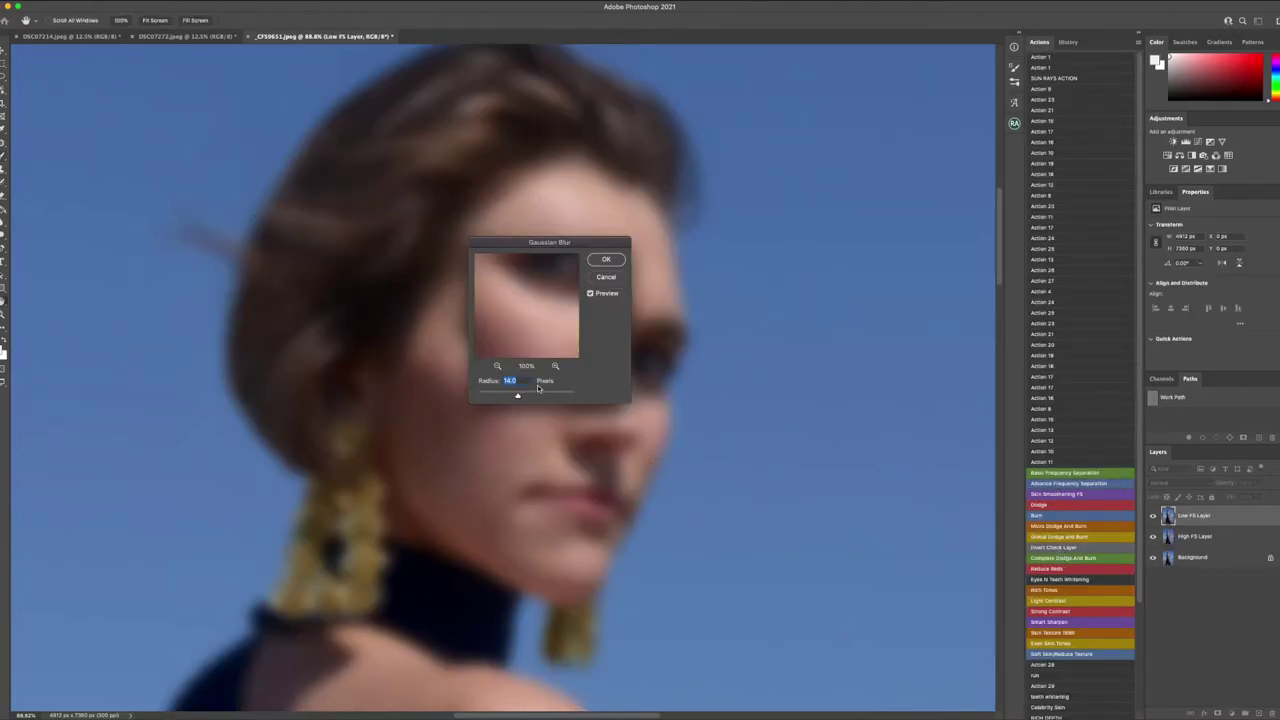
pyautogui.click(608, 260)
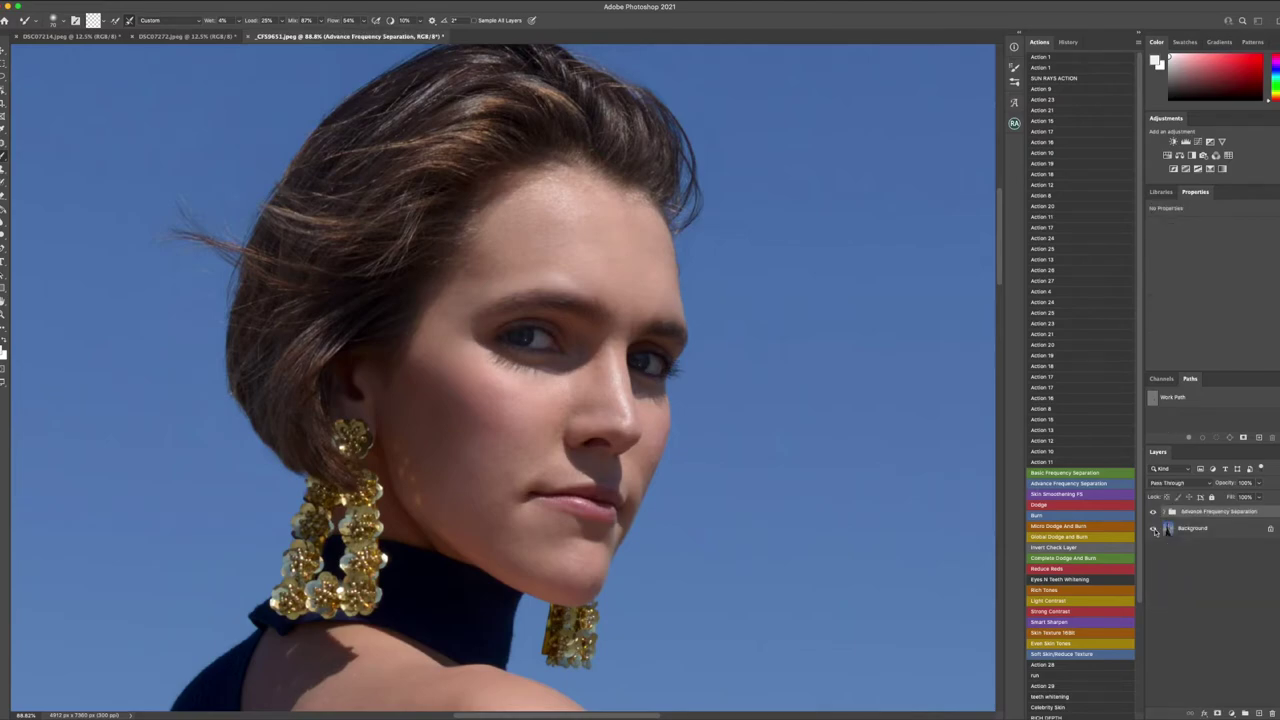
pyautogui.click(1161, 511)
pyautogui.click(1152, 549)
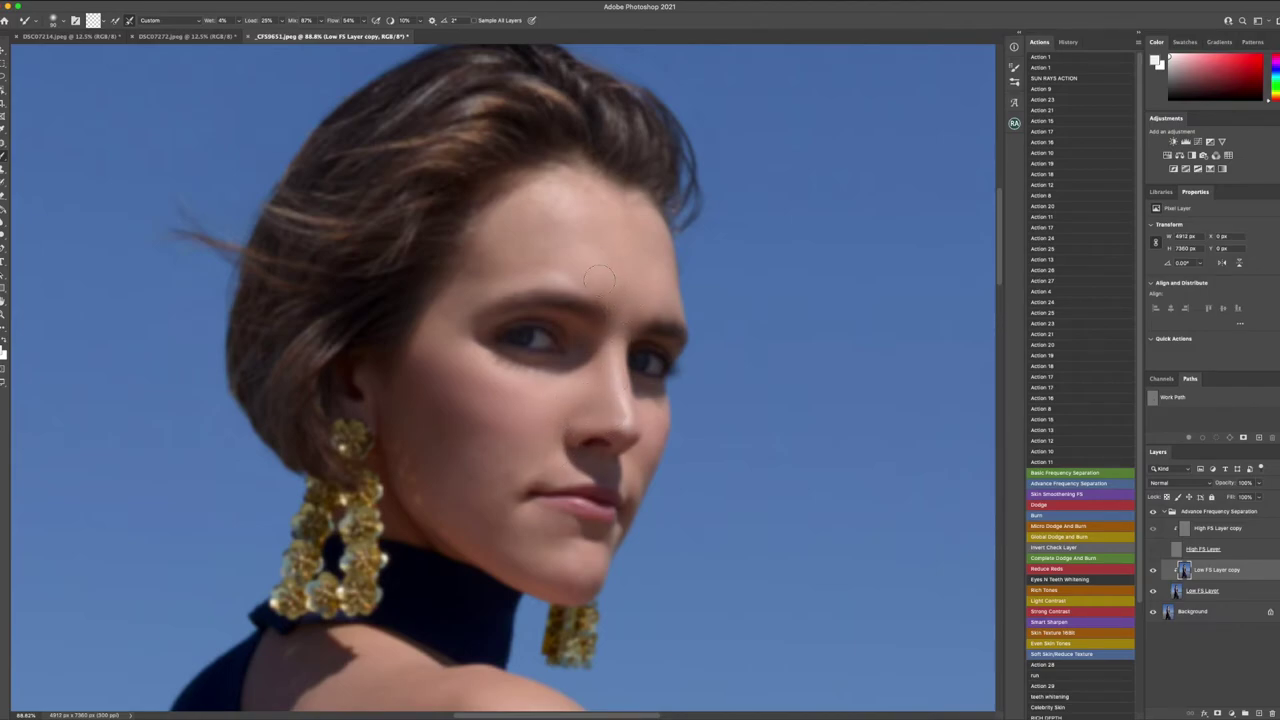
# Step: Enlarge the Mixer Brush and blend the forehead and cheek skin on Low FS Layer copy
pyautogui.press(']')
pyautogui.press(']')
pyautogui.press(']')
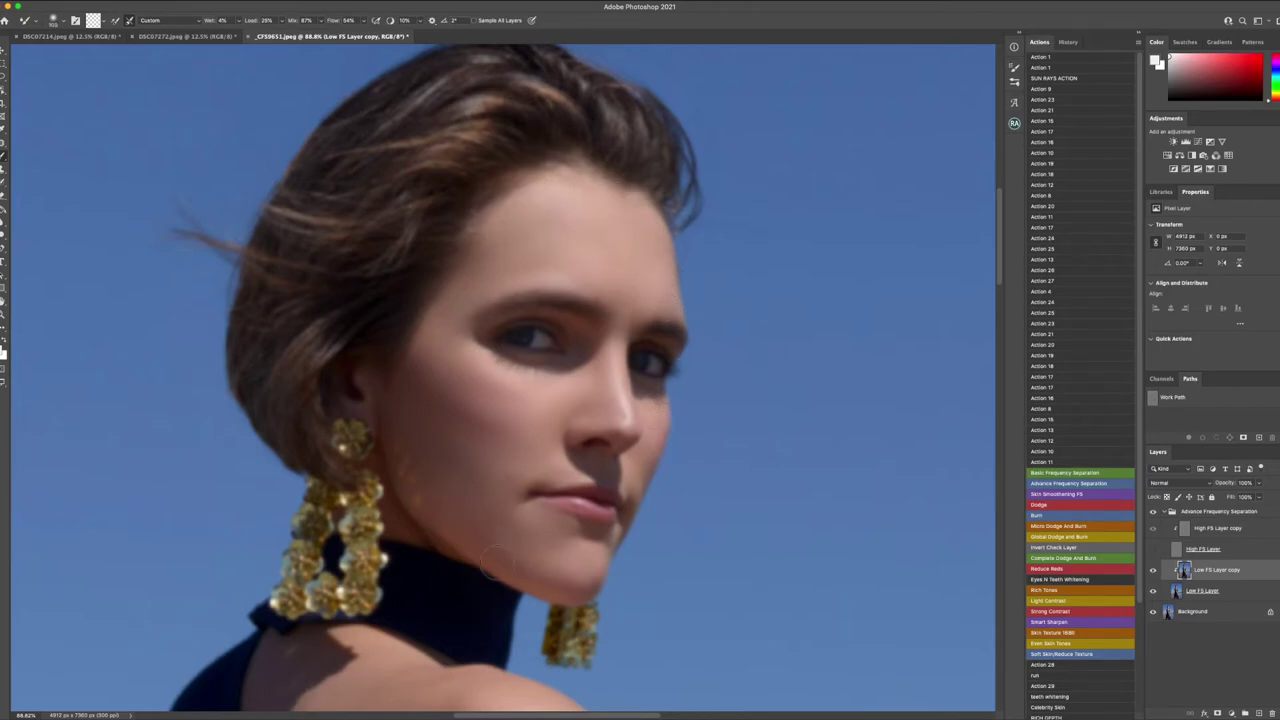
# Step: Zoom out to show the whole figure and reselect the Mixer Brush
pyautogui.click(3, 313)
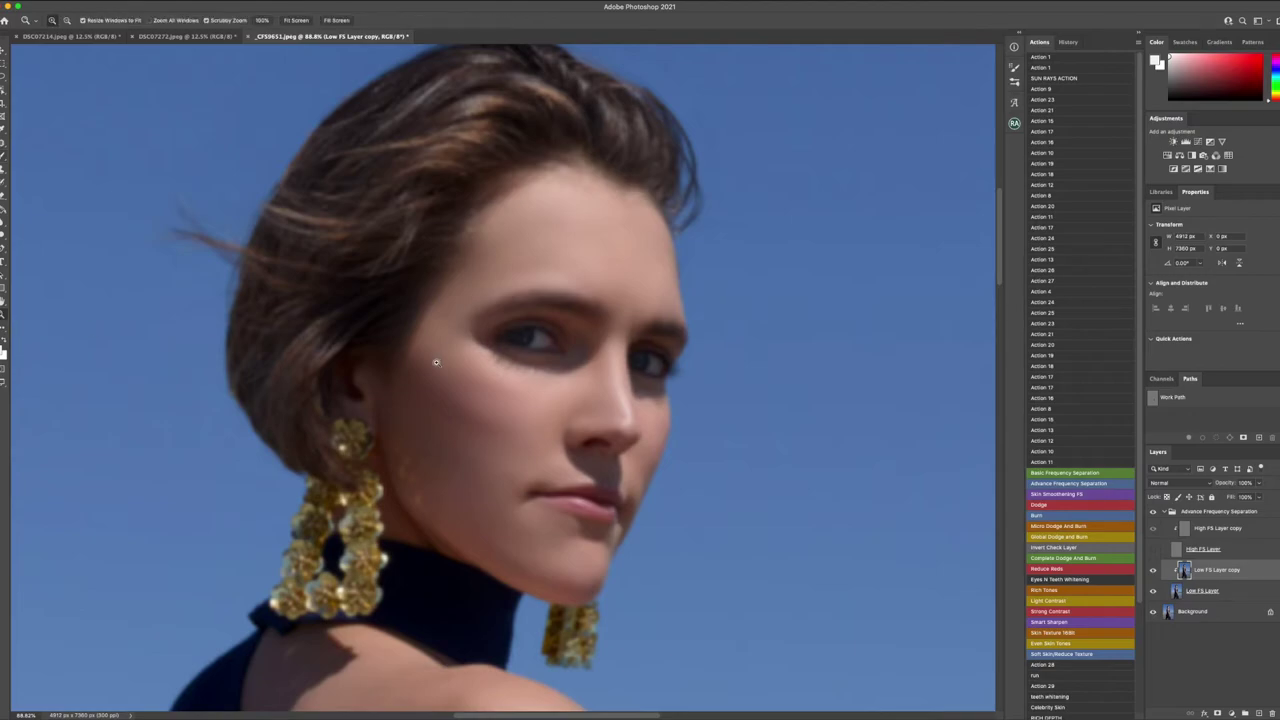
pyautogui.moveTo(436, 362); pyautogui.dragTo(381, 311)
pyautogui.scroll(-3, 381, 311)
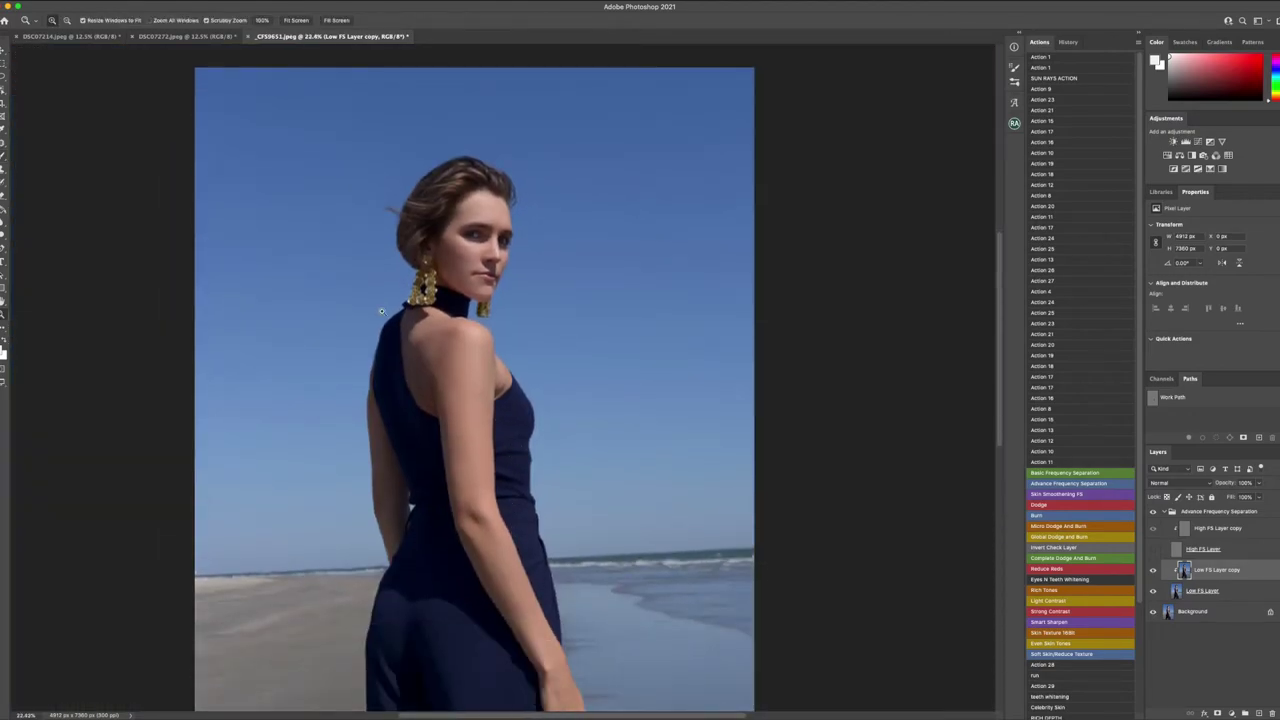
pyautogui.click(4, 156)
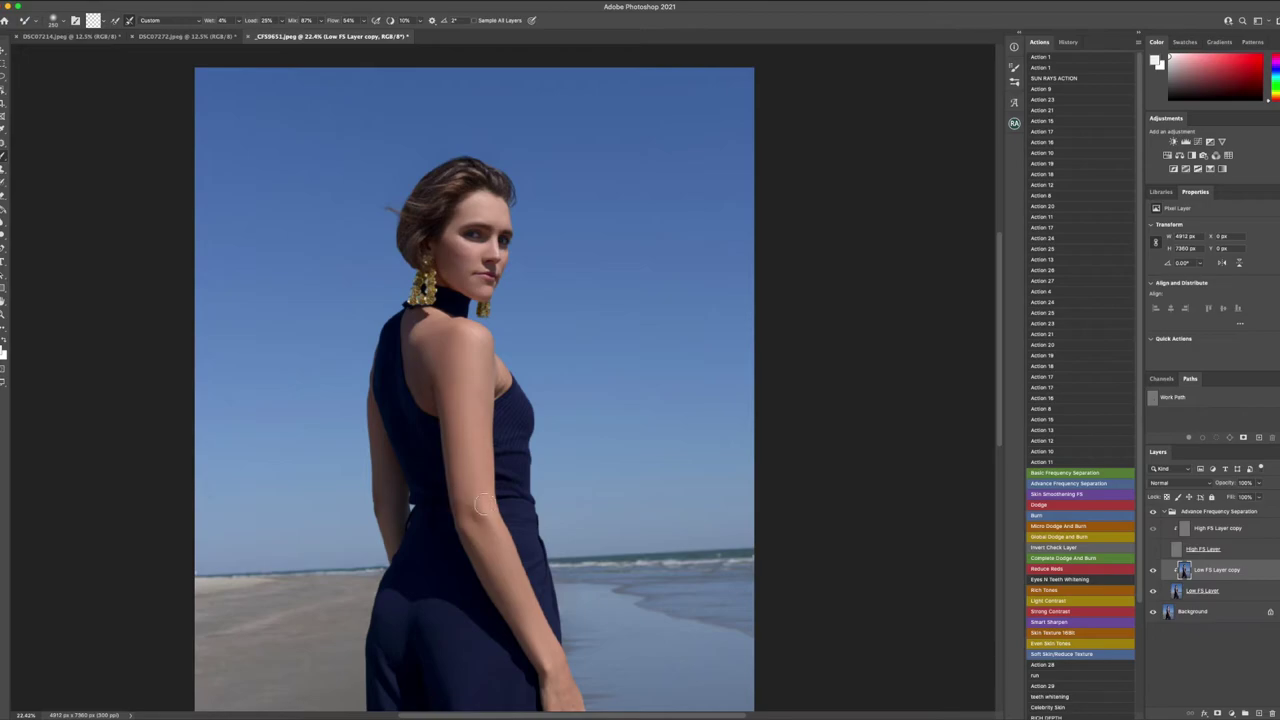
# Step: Blend the arms and navy trousers, resizing the brush as needed
pyautogui.scroll(-2, 514, 614)
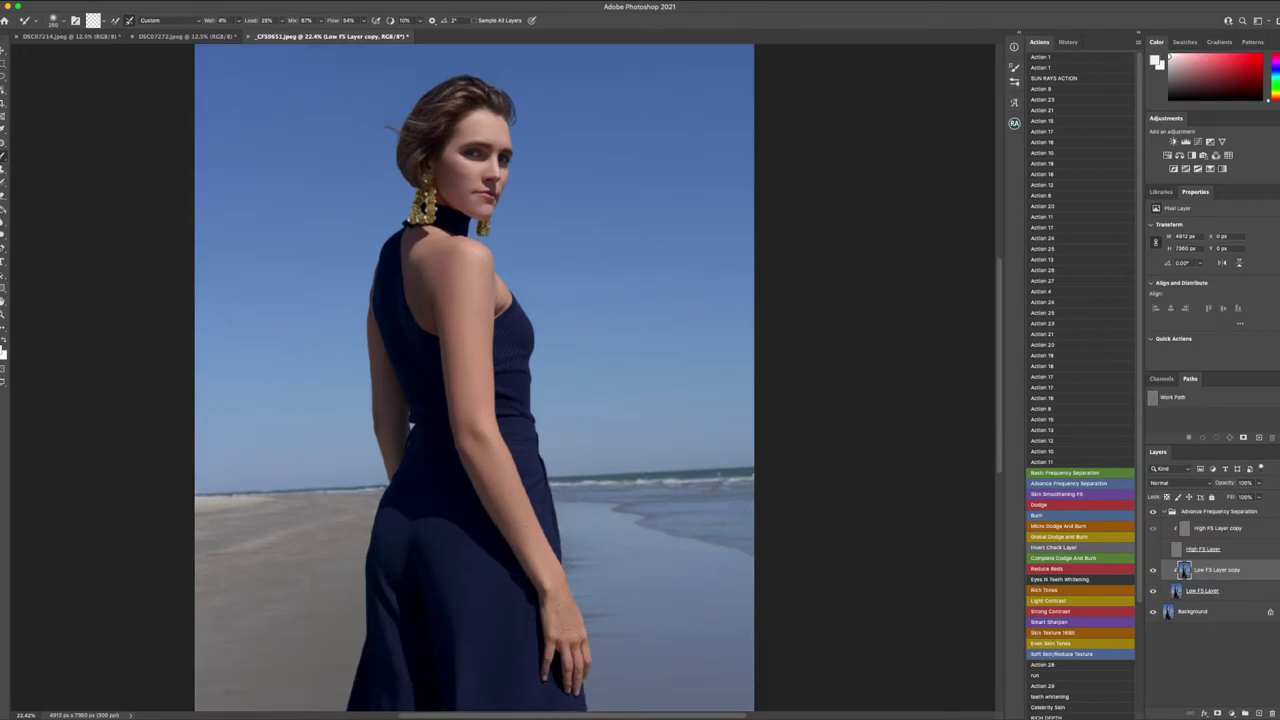
pyautogui.scroll(-5, 503, 526)
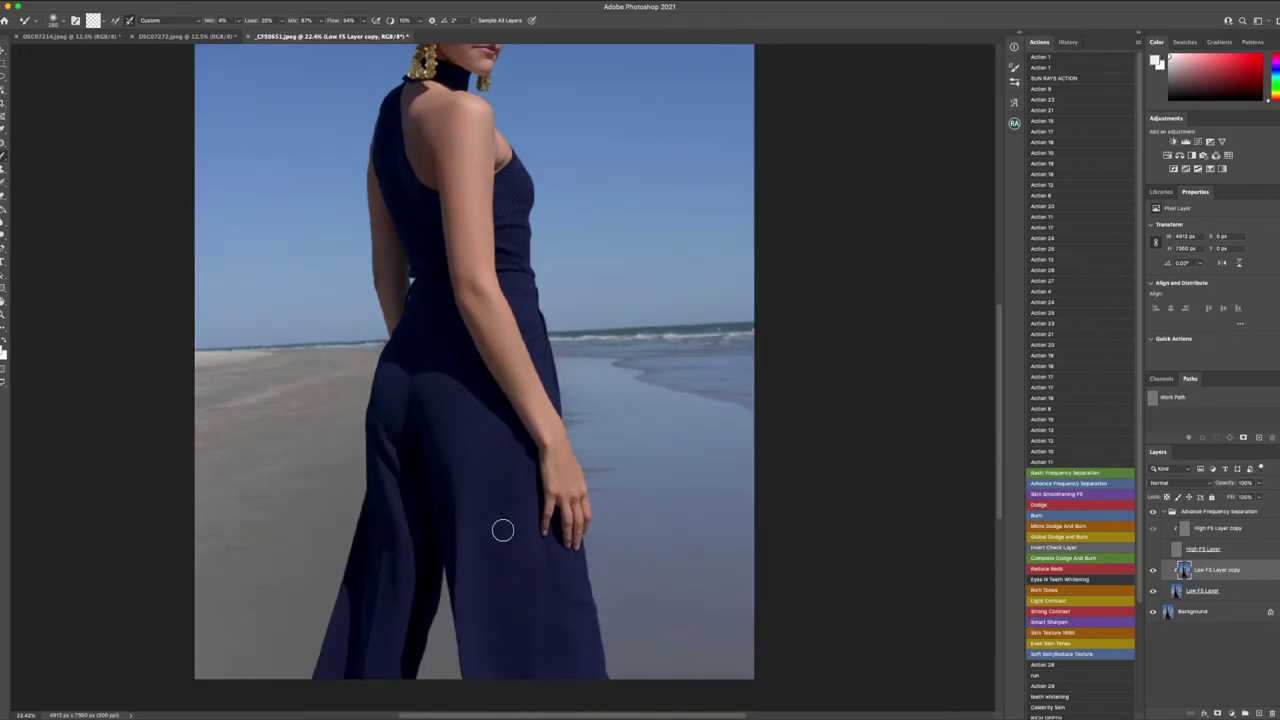
pyautogui.press(']')
pyautogui.press(']')
pyautogui.press(']')
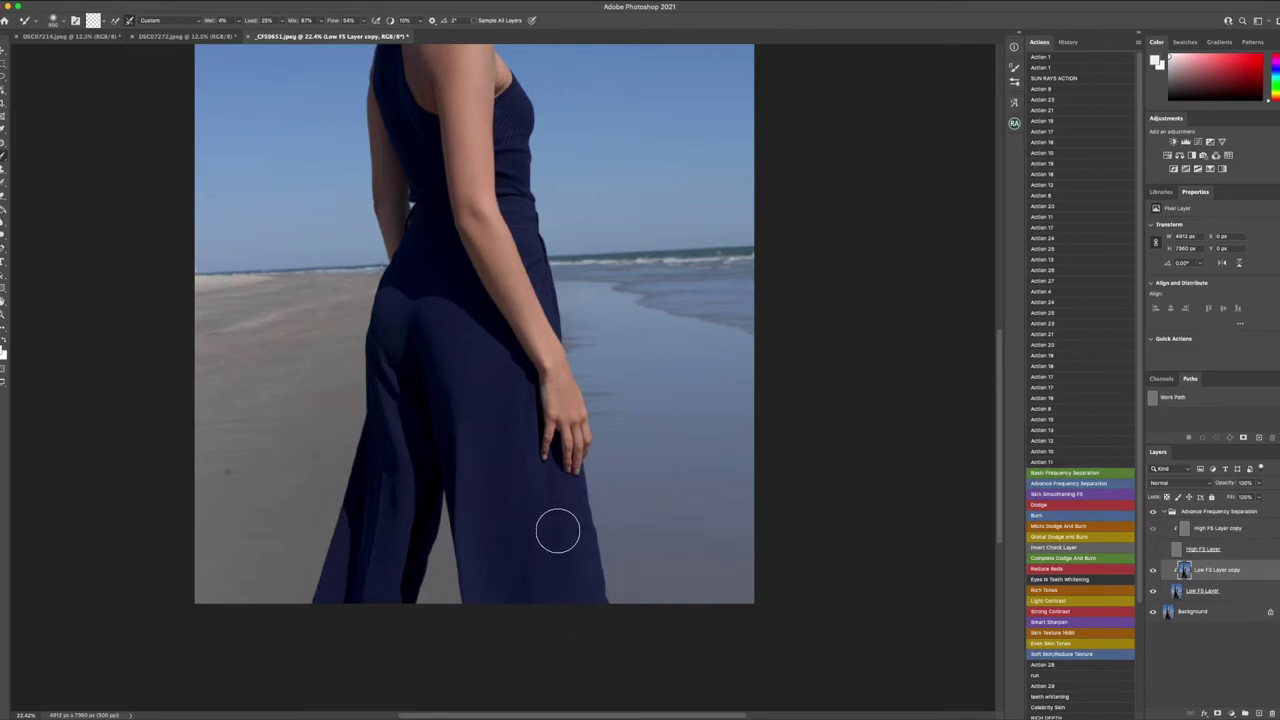
pyautogui.press('[')
pyautogui.press('[')
pyautogui.press('[')
pyautogui.press(']')
pyautogui.press(']')
pyautogui.press('[')
pyautogui.press('[')
pyautogui.press(']')
pyautogui.press(']')
pyautogui.press(']')
pyautogui.press(']')
pyautogui.press('[')
pyautogui.press('[')
pyautogui.press(']')
# Step: Fit the photo to the window, then zoom in close on the model's face
pyautogui.click(3, 318)
pyautogui.click(292, 20)
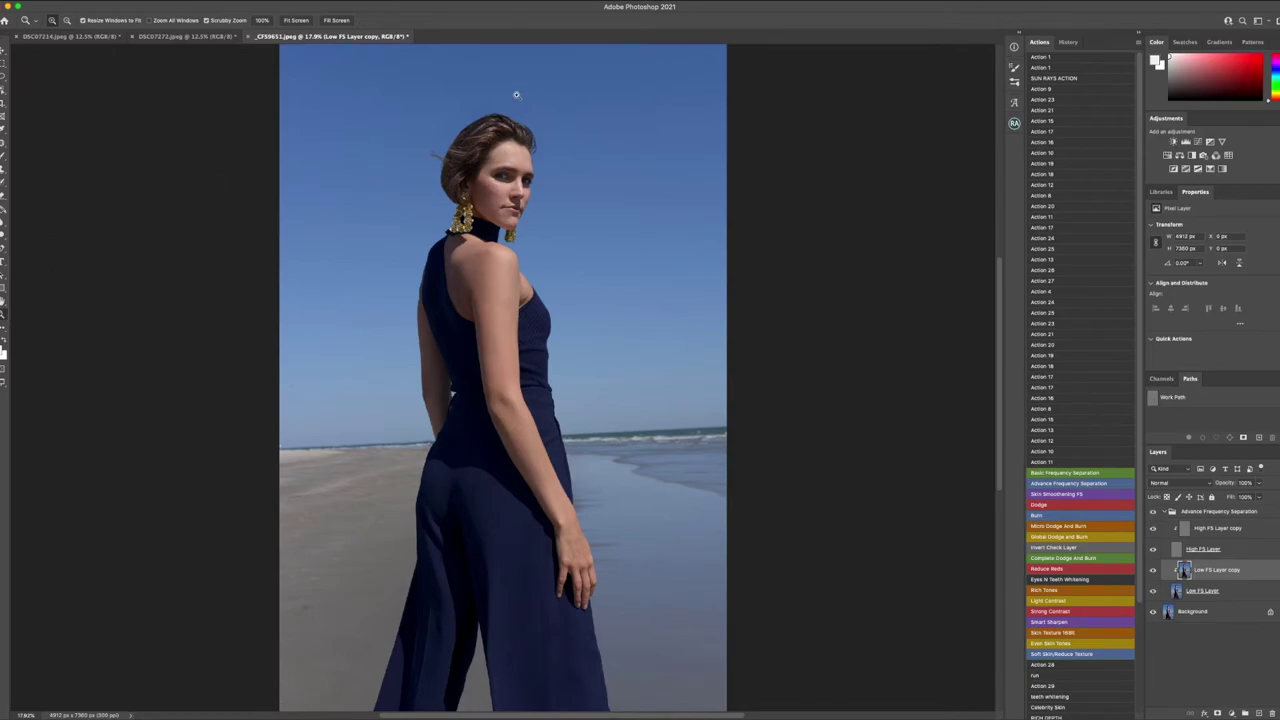
pyautogui.moveTo(507, 170); pyautogui.dragTo(557, 115)
pyautogui.click(557, 115)
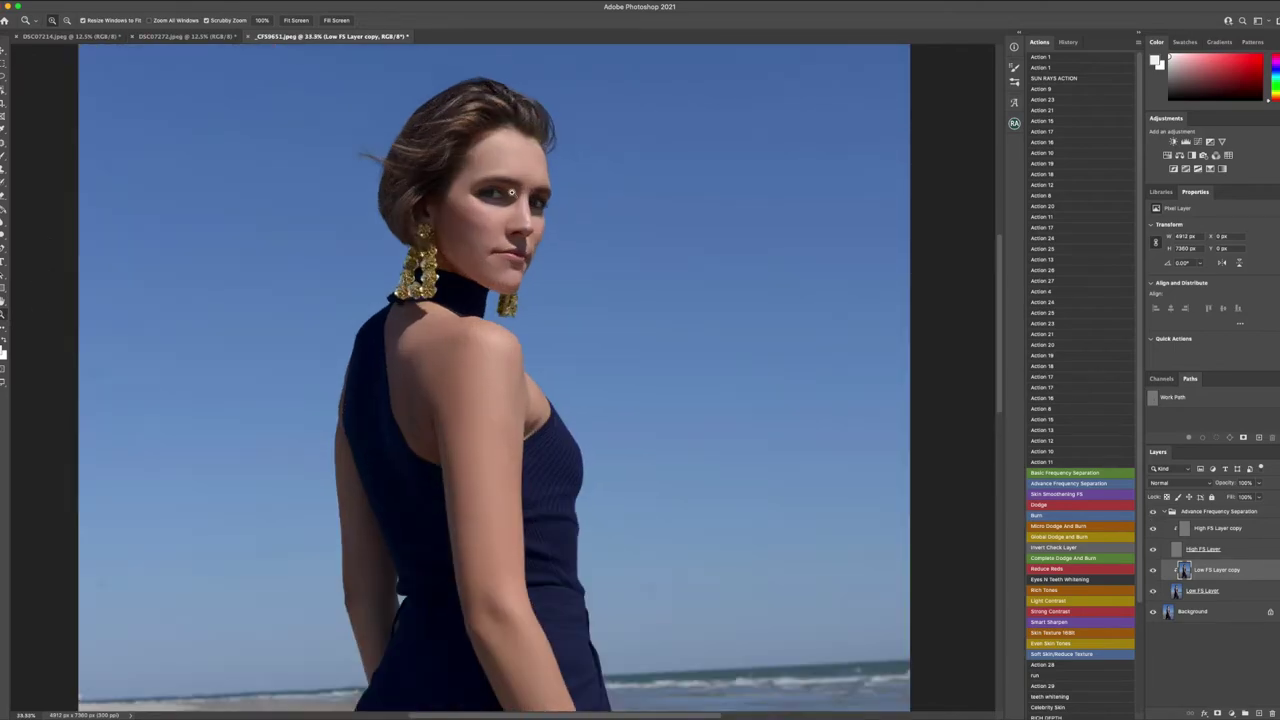
pyautogui.moveTo(478, 218); pyautogui.dragTo(530, 160)
pyautogui.scroll(2, 530, 160)
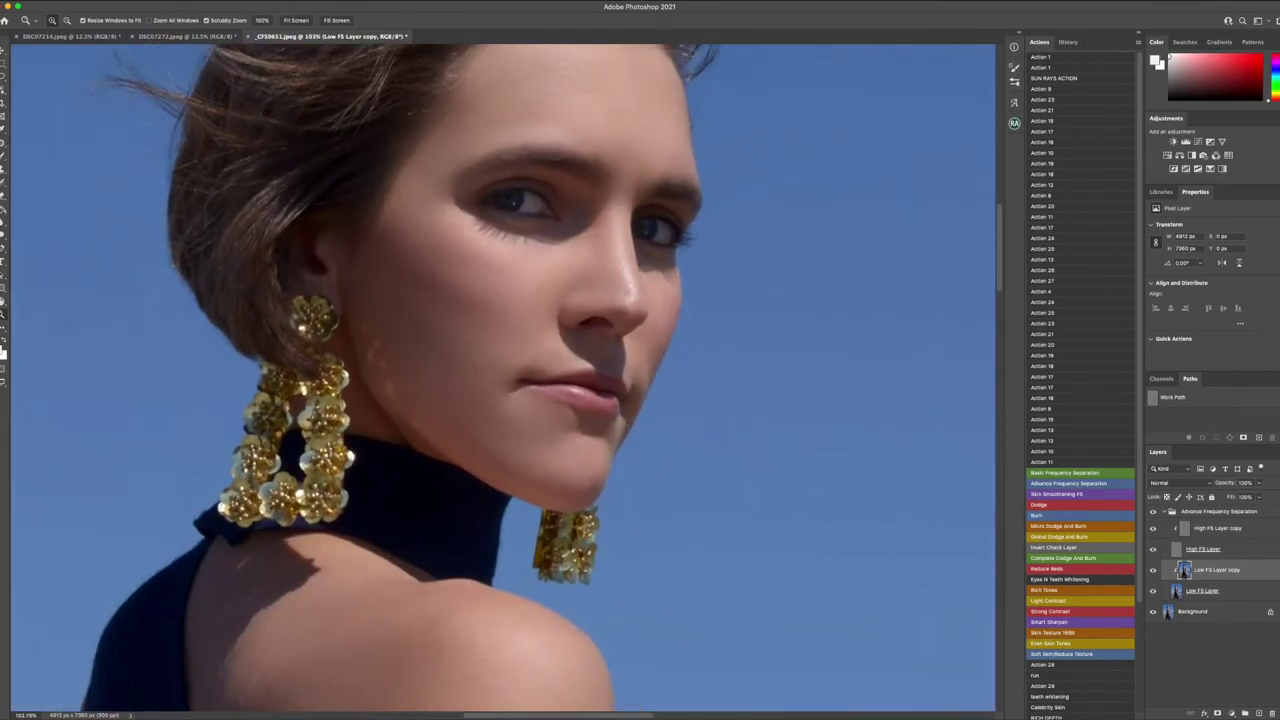
# Step: Flatten the image into the Background layer and dodge both irises brighter
pyautogui.press('o')
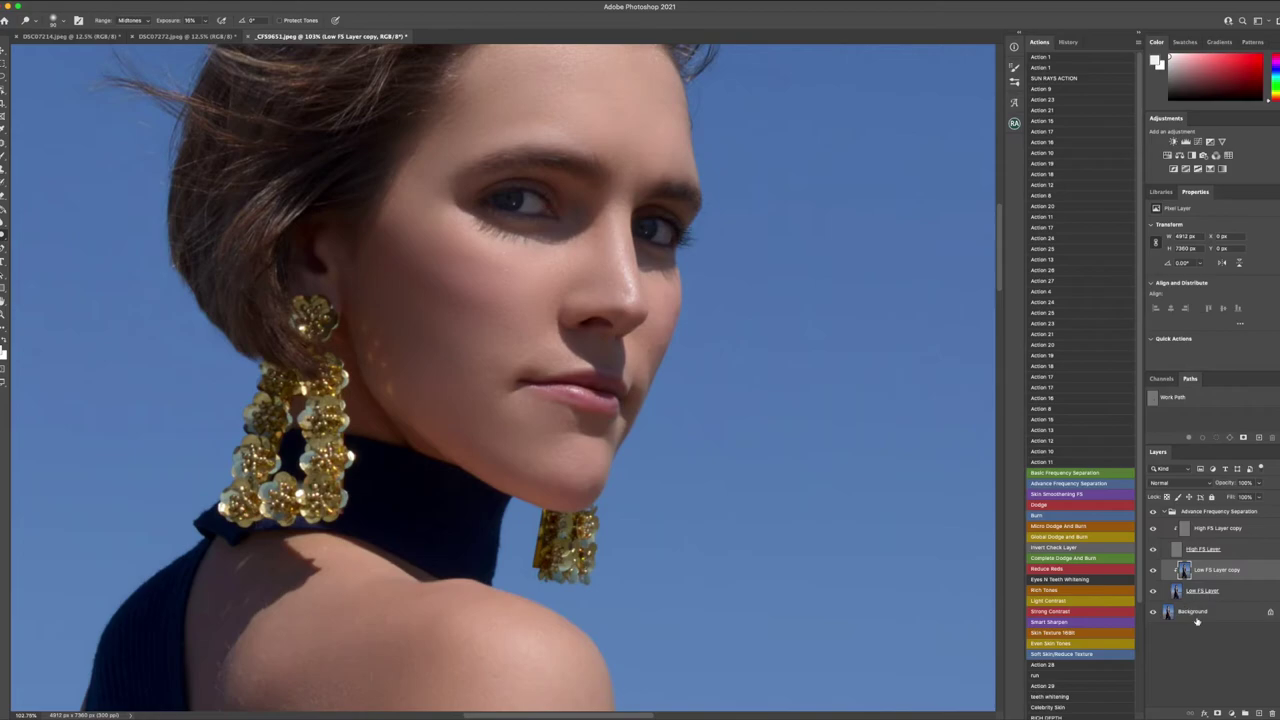
pyautogui.click(1196, 614)
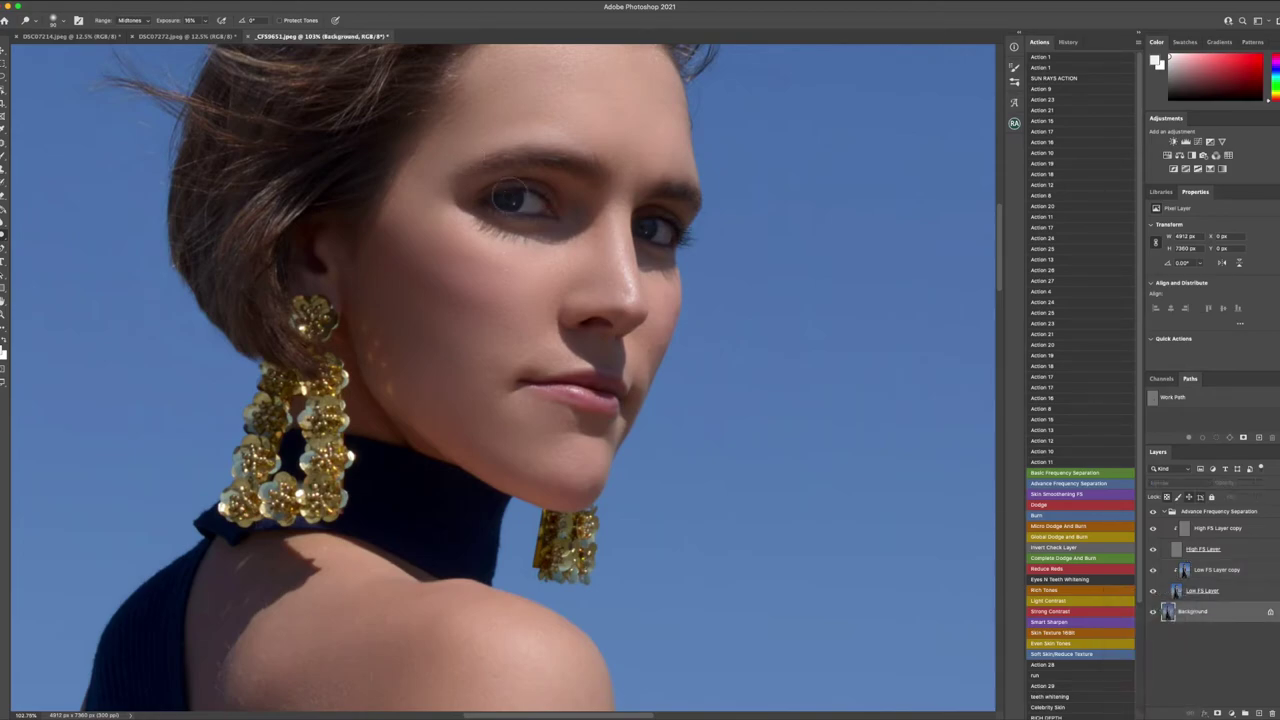
pyautogui.hotkey('ctrl', 'shift', 'e')
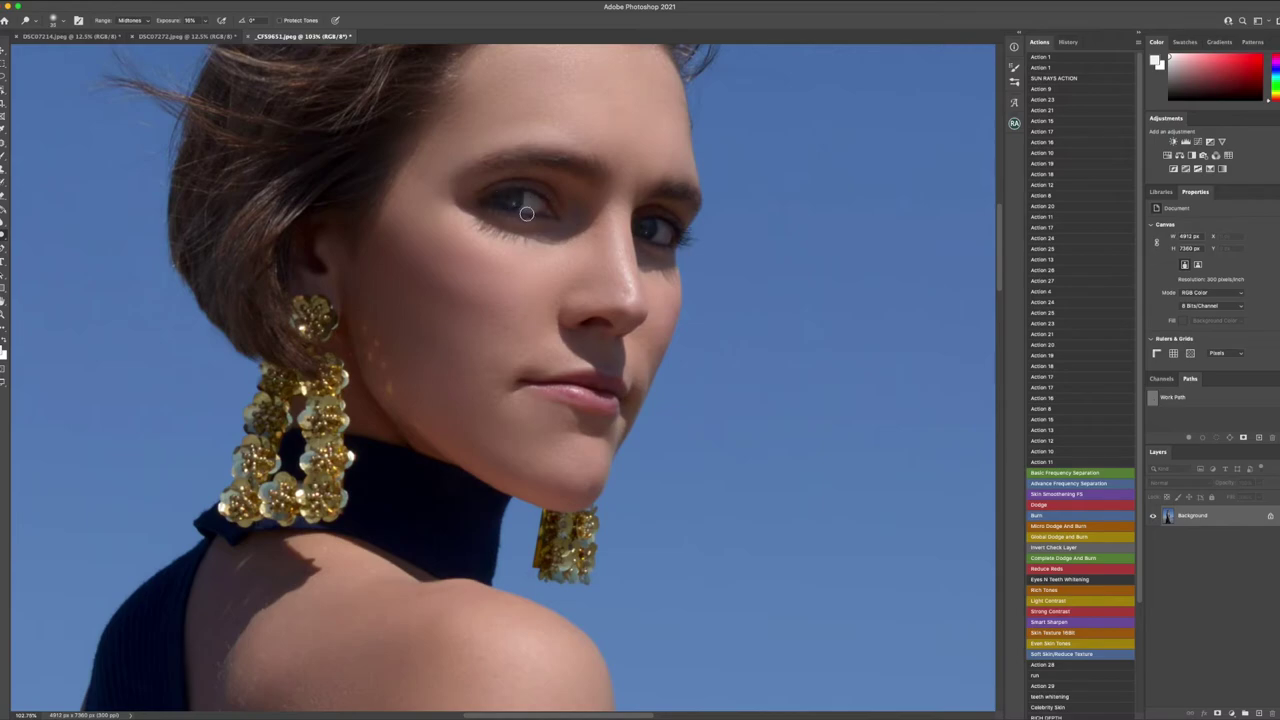
pyautogui.moveTo(527, 213); pyautogui.dragTo(550, 205)
pyautogui.moveTo(686, 233)
pyautogui.mouseDown()
pyautogui.moveTo(646, 239)
pyautogui.moveTo(663, 231)
pyautogui.mouseUp()
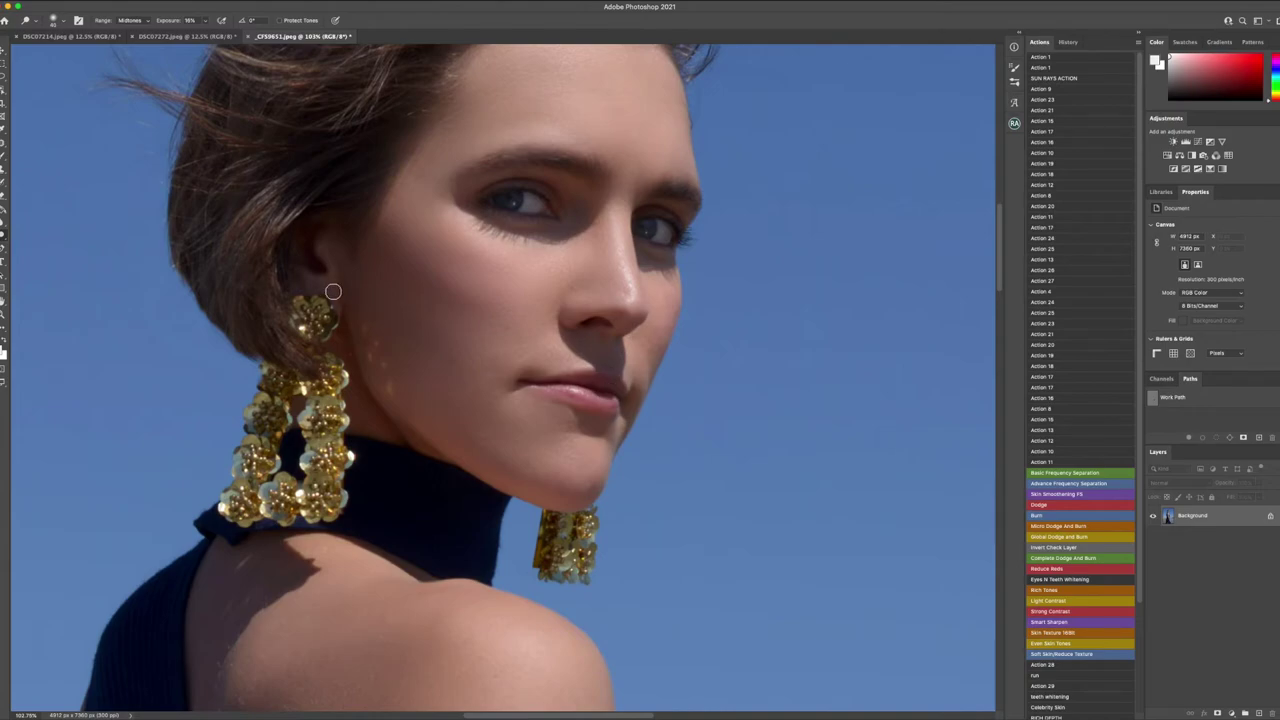
# Step: Fit the whole beach portrait in the window
pyautogui.click(4, 312)
pyautogui.click(296, 20)
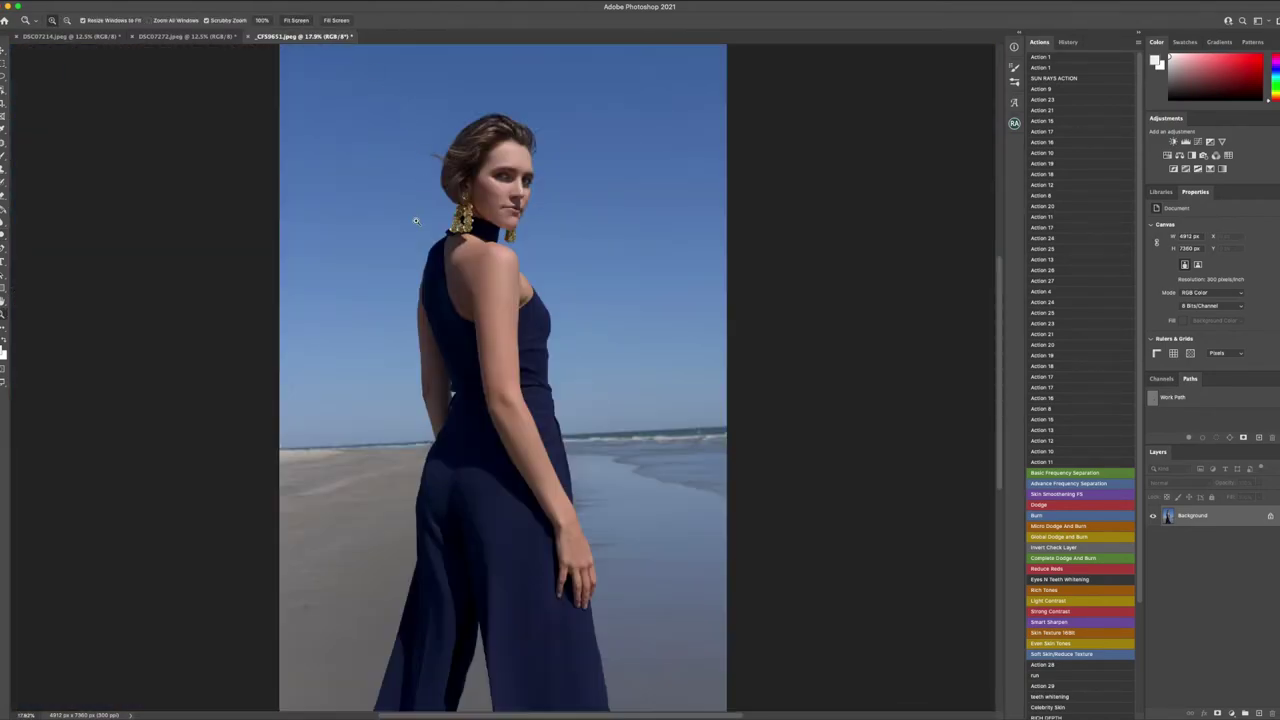
pyautogui.moveTo(397, 238); pyautogui.dragTo(394, 237)
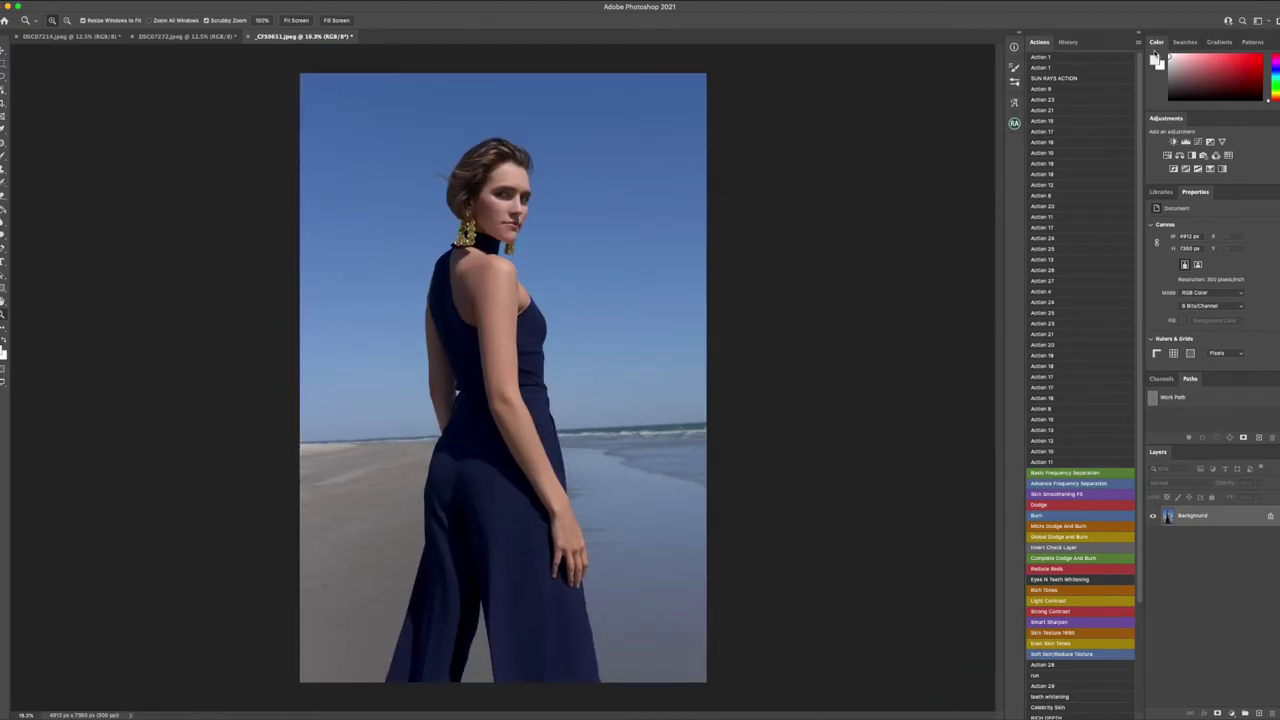
# Step: Switch between the History and Actions panels, leaving the Actions list showing
pyautogui.click(1077, 43)
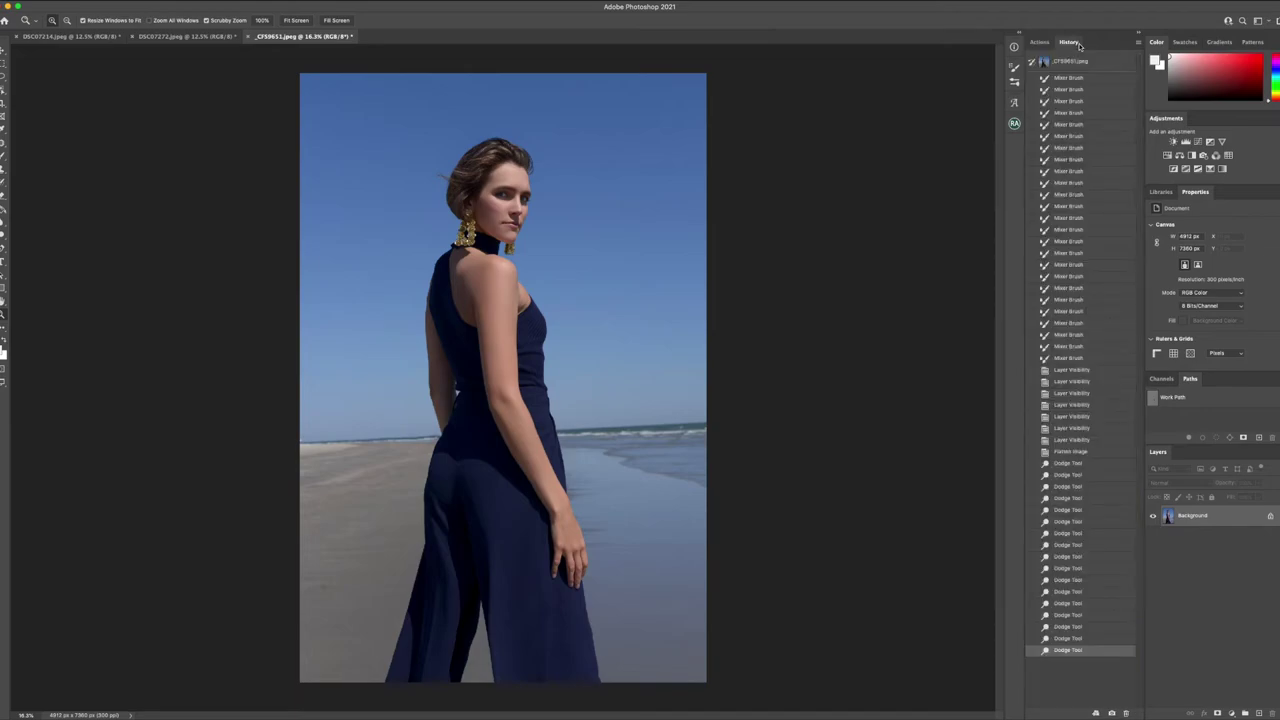
pyautogui.click(1041, 42)
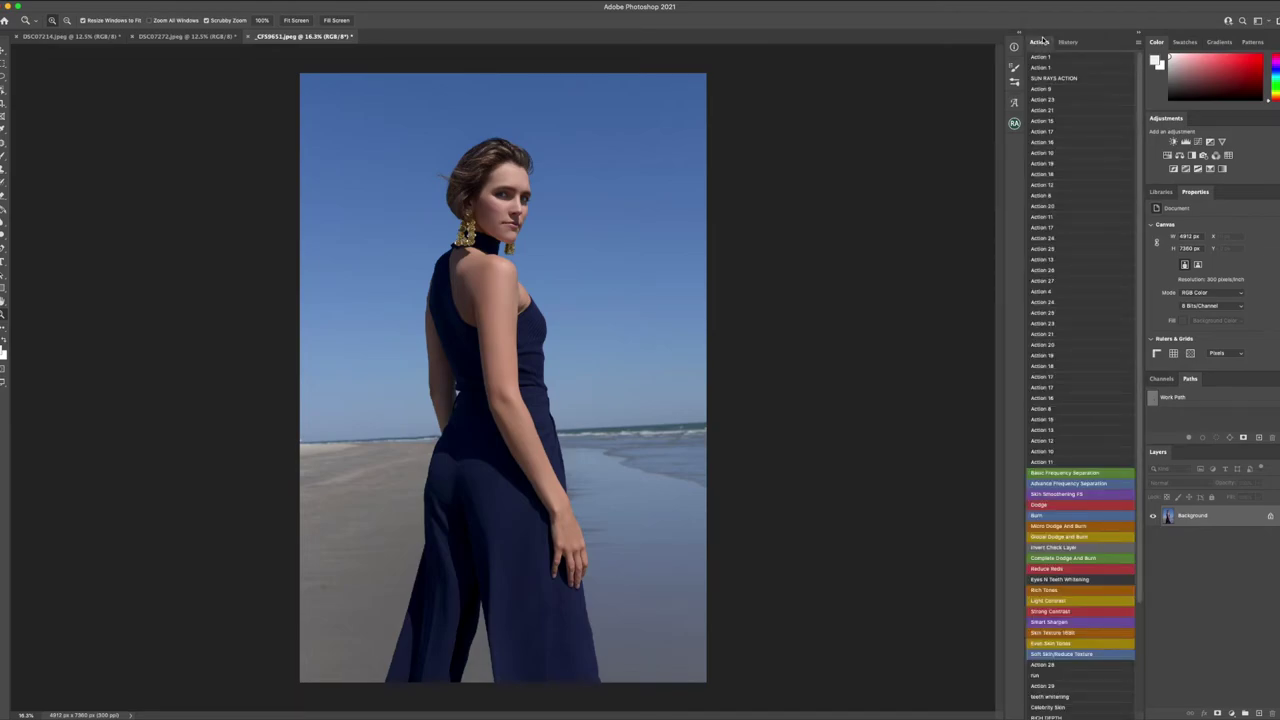
pyautogui.click(1068, 42)
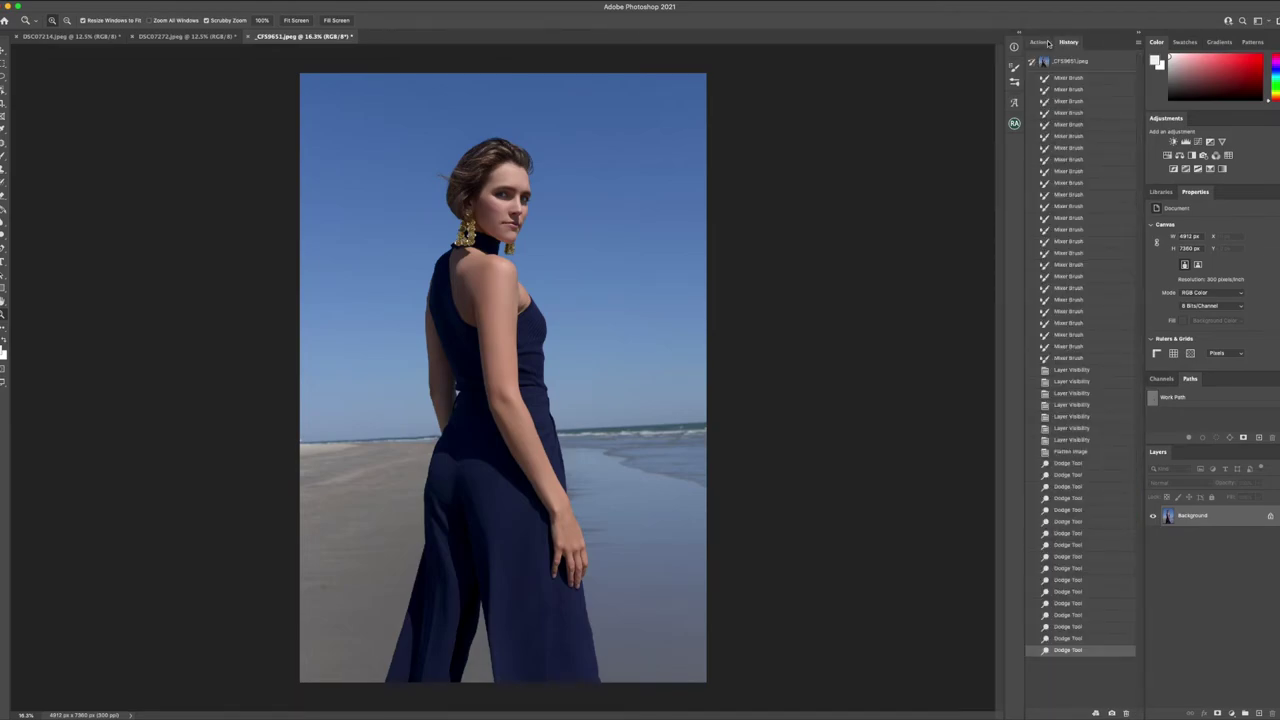
pyautogui.click(1047, 43)
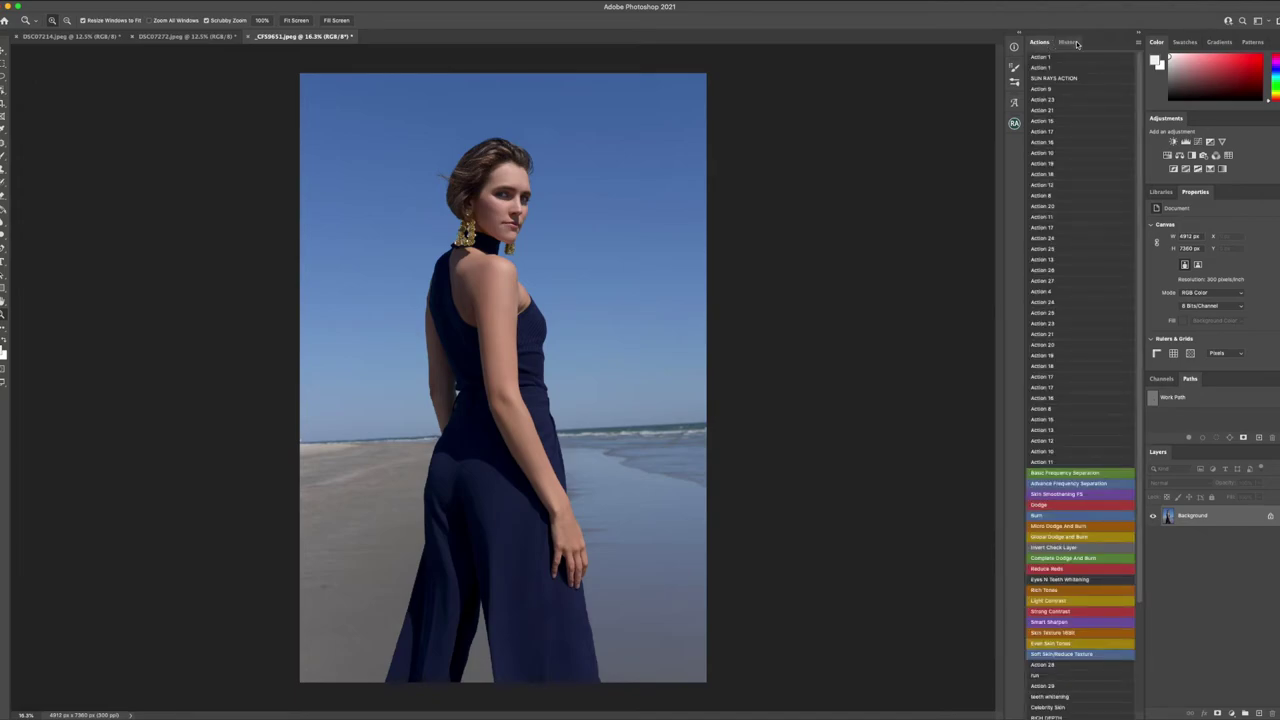
pyautogui.click(1076, 44)
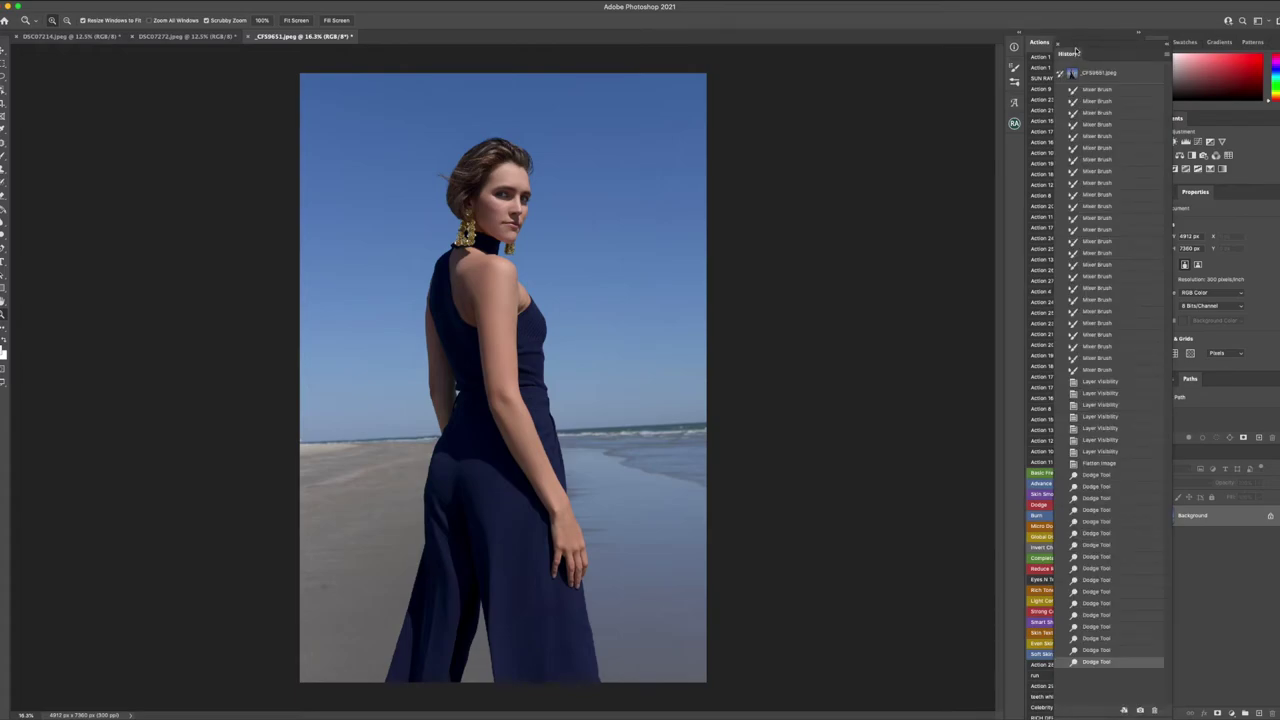
pyautogui.moveTo(1076, 44); pyautogui.dragTo(1076, 43)
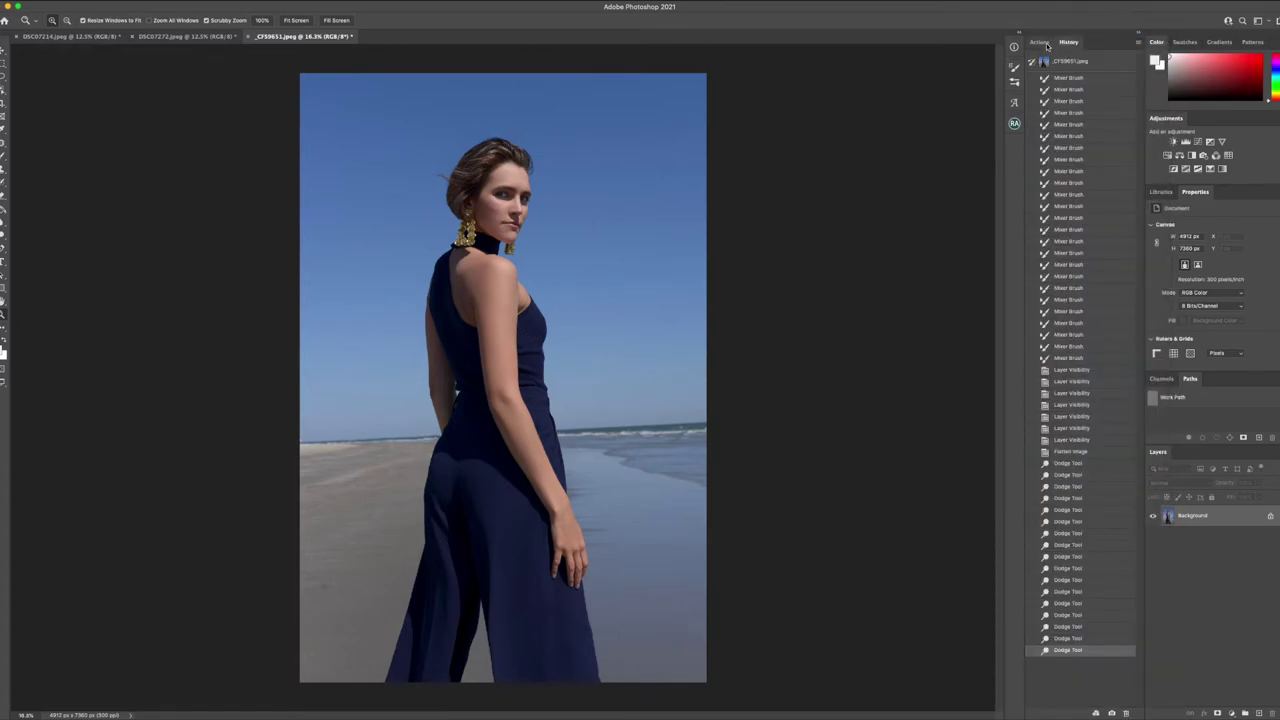
pyautogui.click(1046, 45)
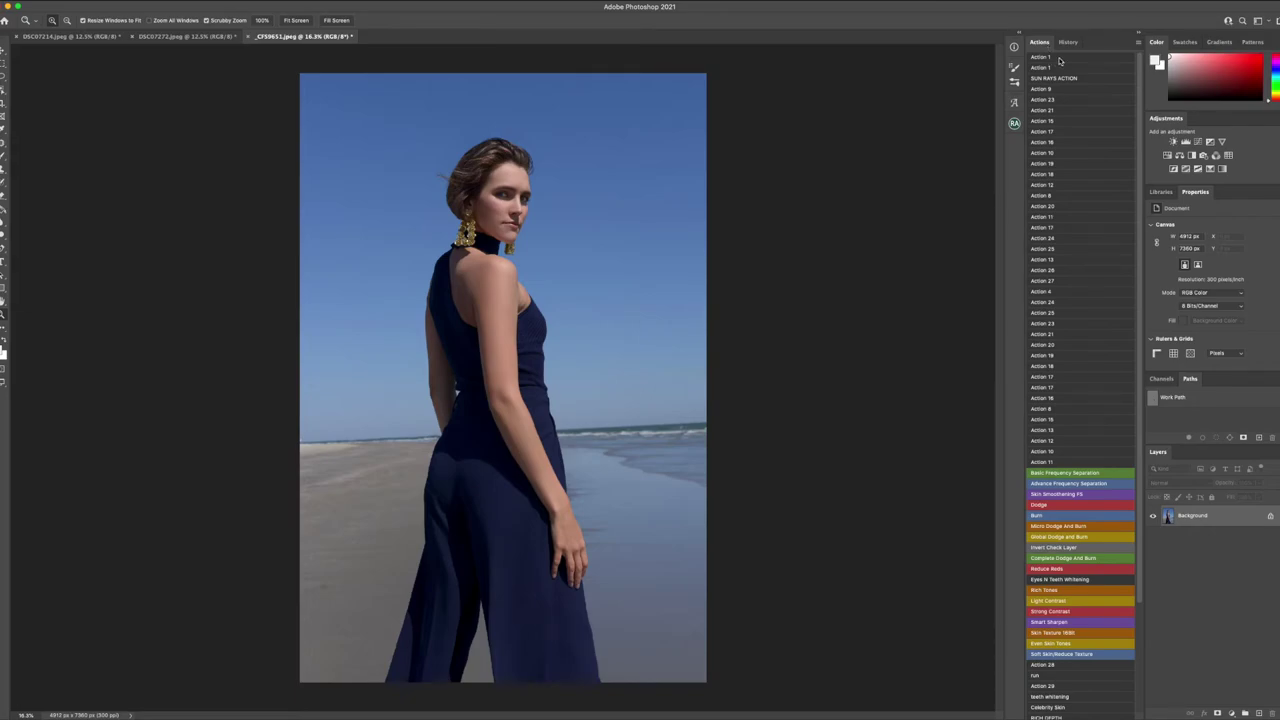
# Step: Play Action 1, accepting the Color Balance and Selective Color dialogs, to stack the teal-grade adjustment layers
pyautogui.click(1060, 62)
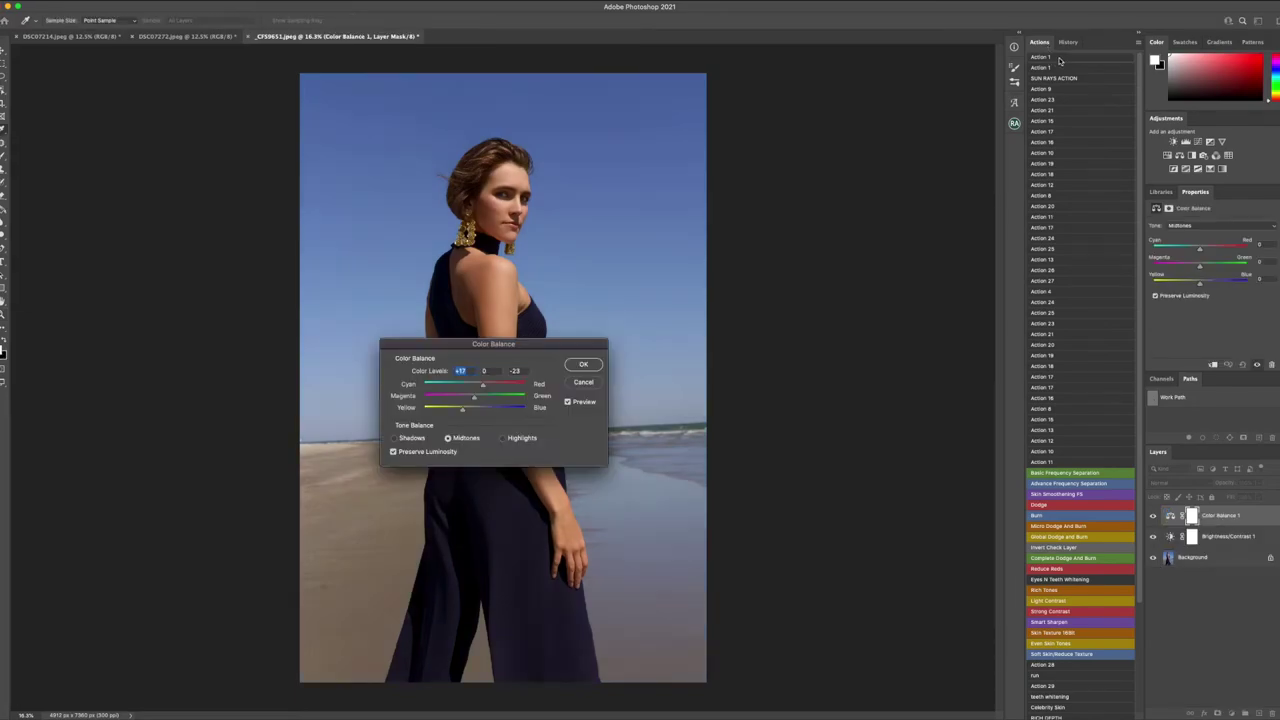
pyautogui.click(588, 368)
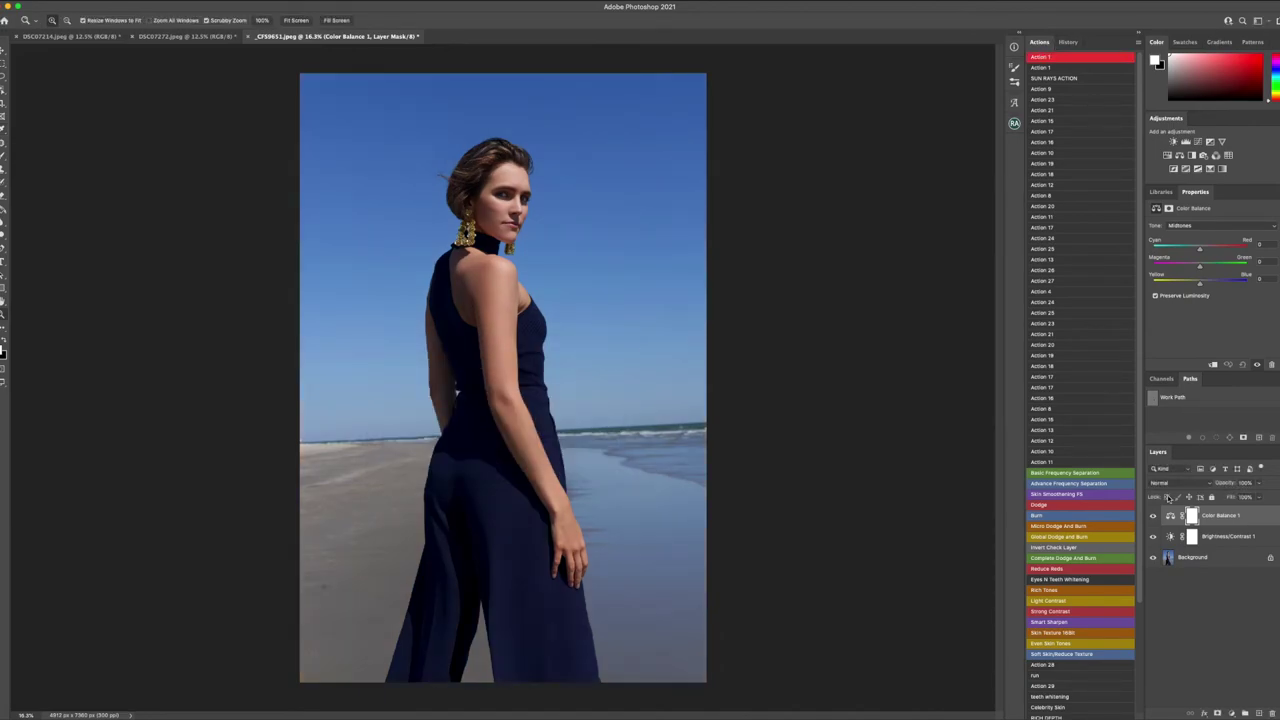
pyautogui.moveTo(1152, 519); pyautogui.dragTo(1153, 537)
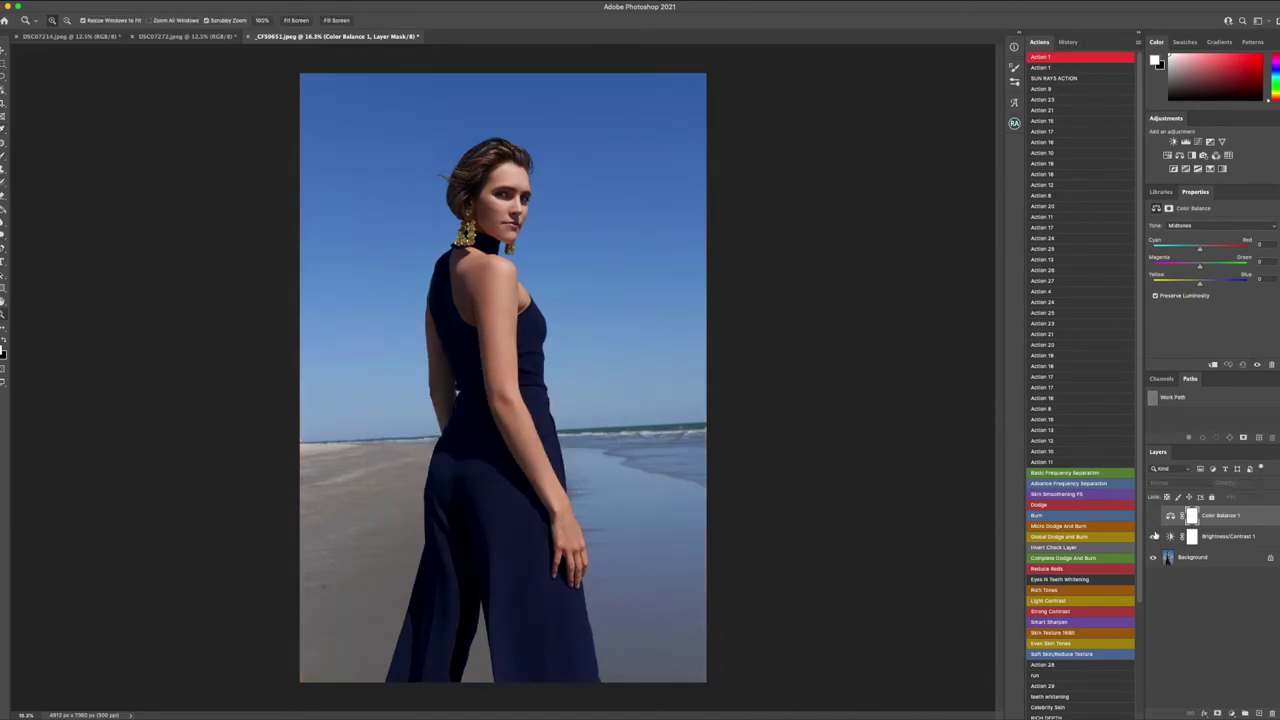
pyautogui.click(1060, 62)
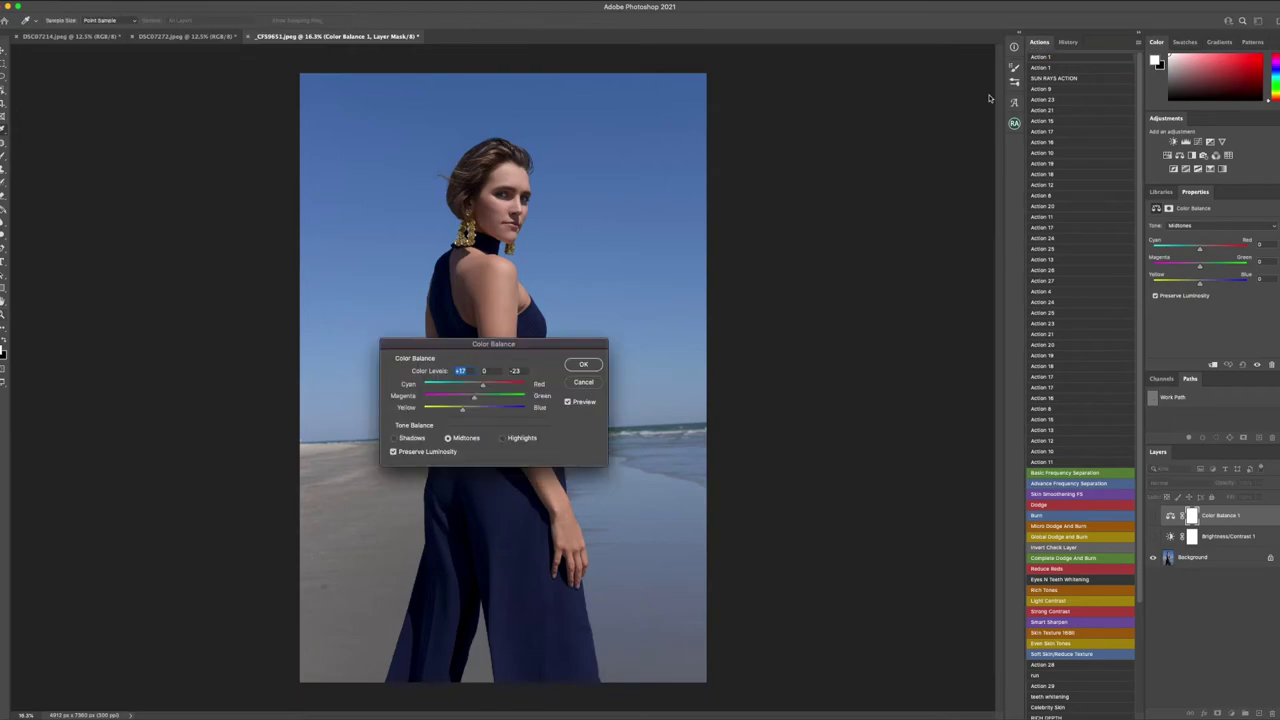
pyautogui.click(589, 366)
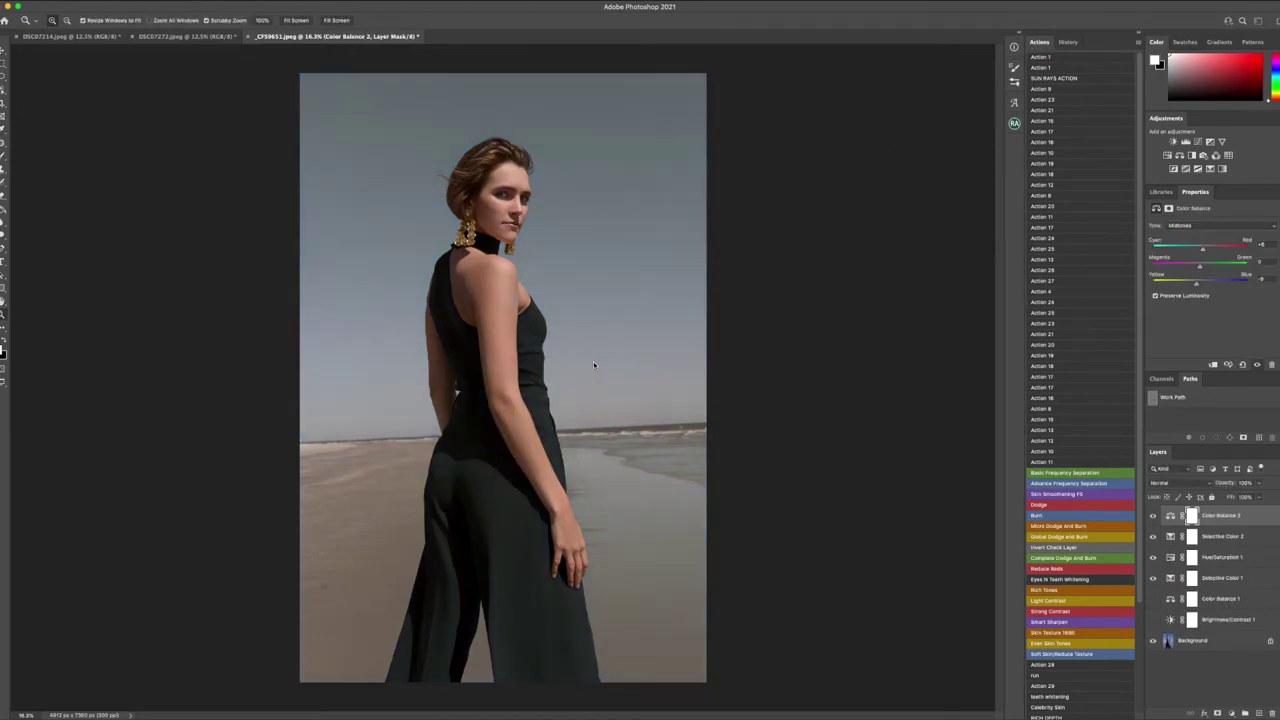
pyautogui.click(1066, 42)
# Step: Hide the Selective Color, Color Balance and Brightness/Contrast layers, then revert to the last Dodge Tool state
pyautogui.scroll(-1, 1224, 615)
pyautogui.click(1224, 696)
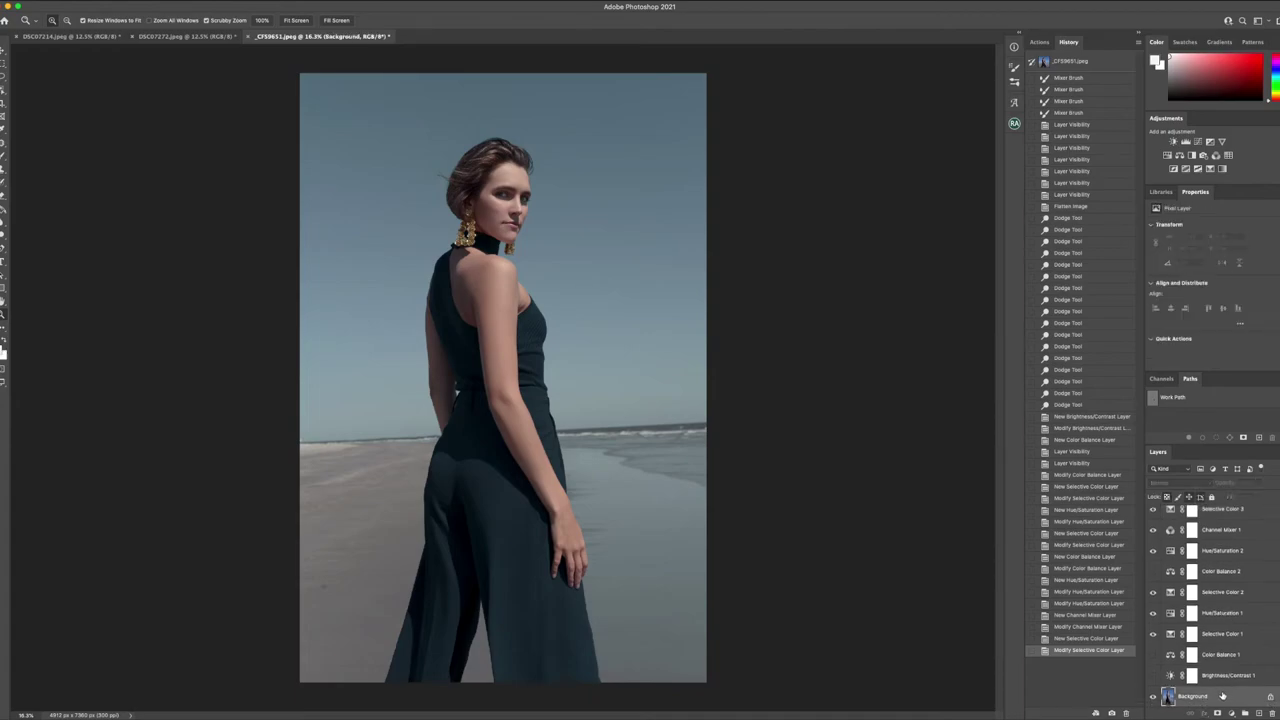
pyautogui.click(1153, 655)
pyautogui.click(1153, 676)
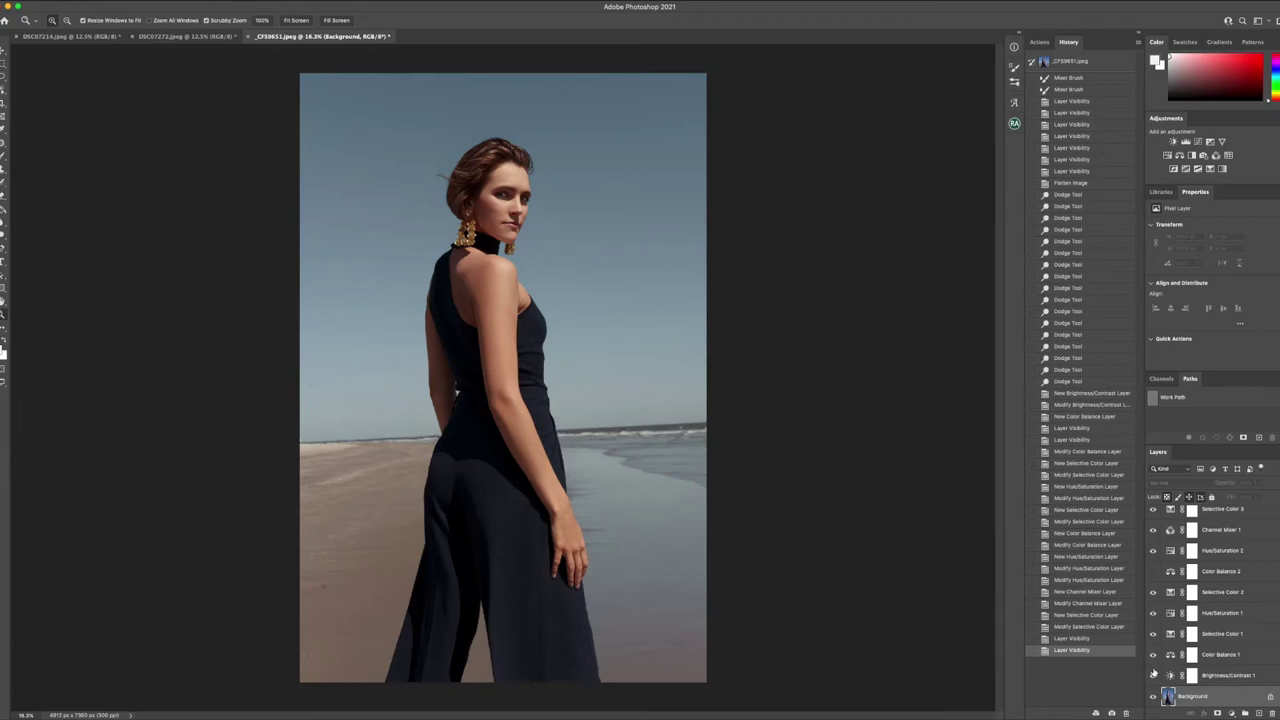
pyautogui.click(1153, 676)
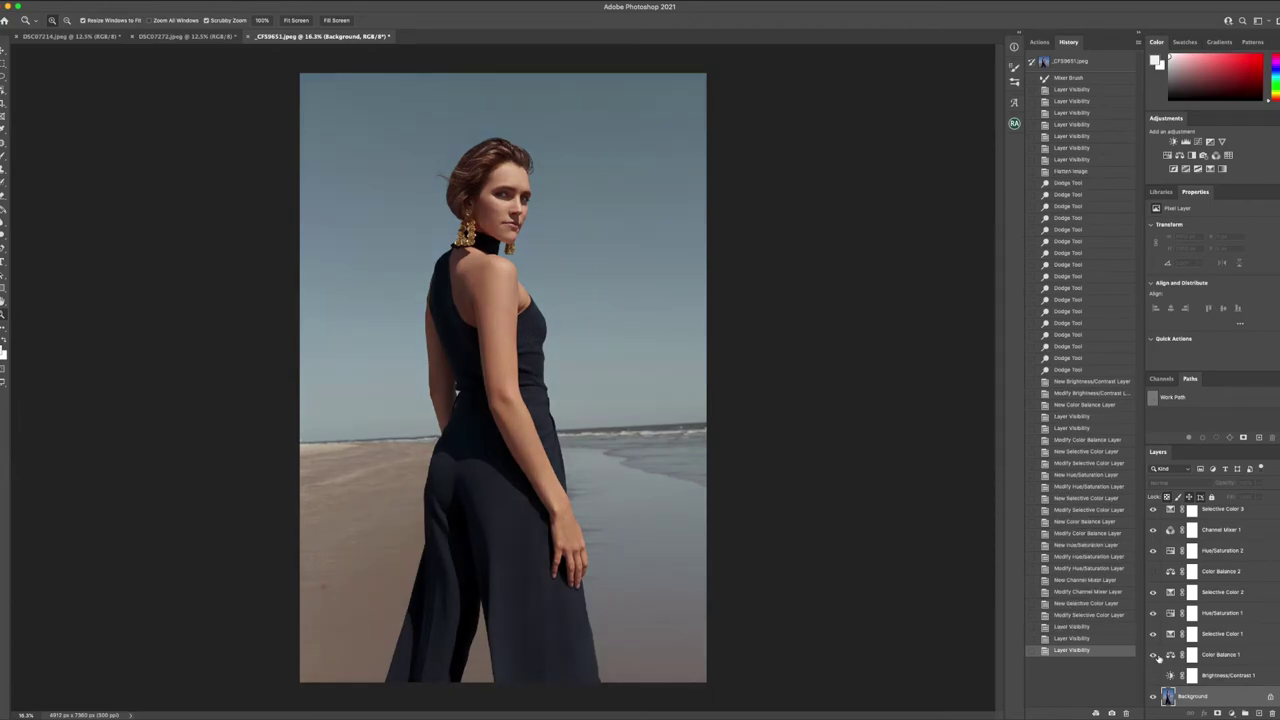
pyautogui.click(1153, 655)
pyautogui.click(1153, 634)
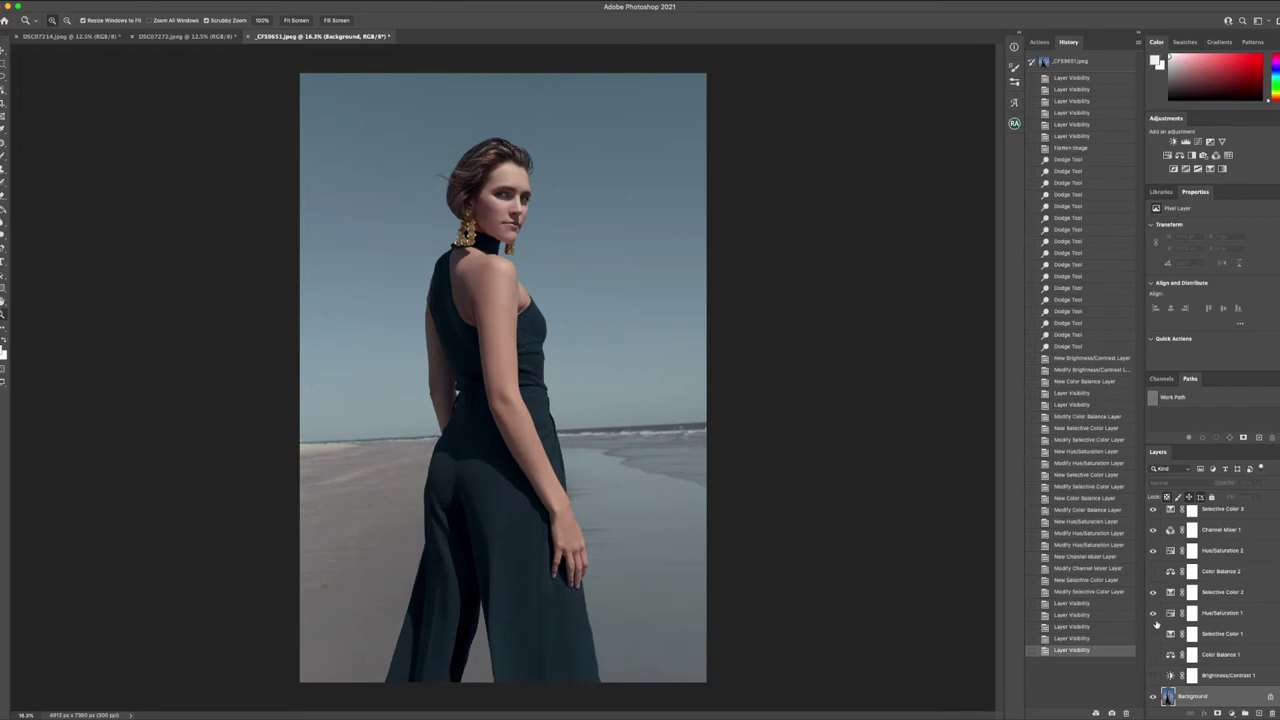
pyautogui.click(1104, 351)
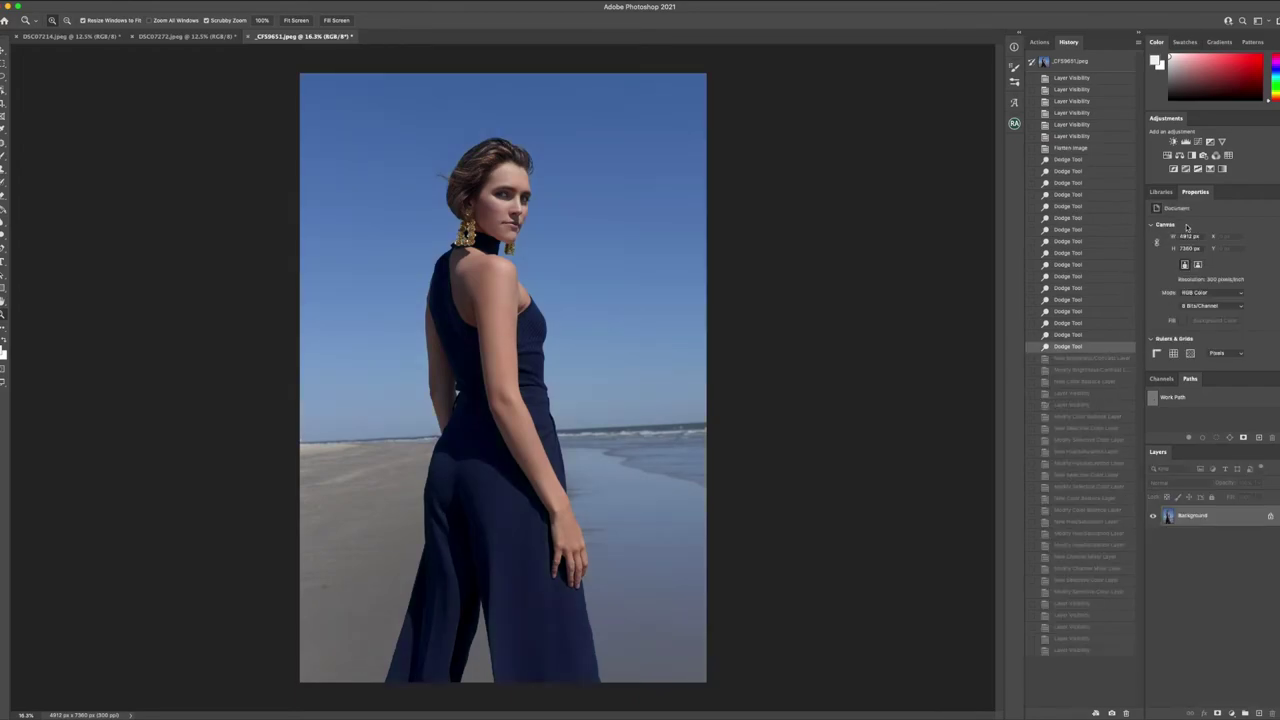
# Step: Add a Color Balance layer with midtones Yellow–Blue at -22 and a Brightness/Contrast layer with contrast 12
pyautogui.click(1179, 155)
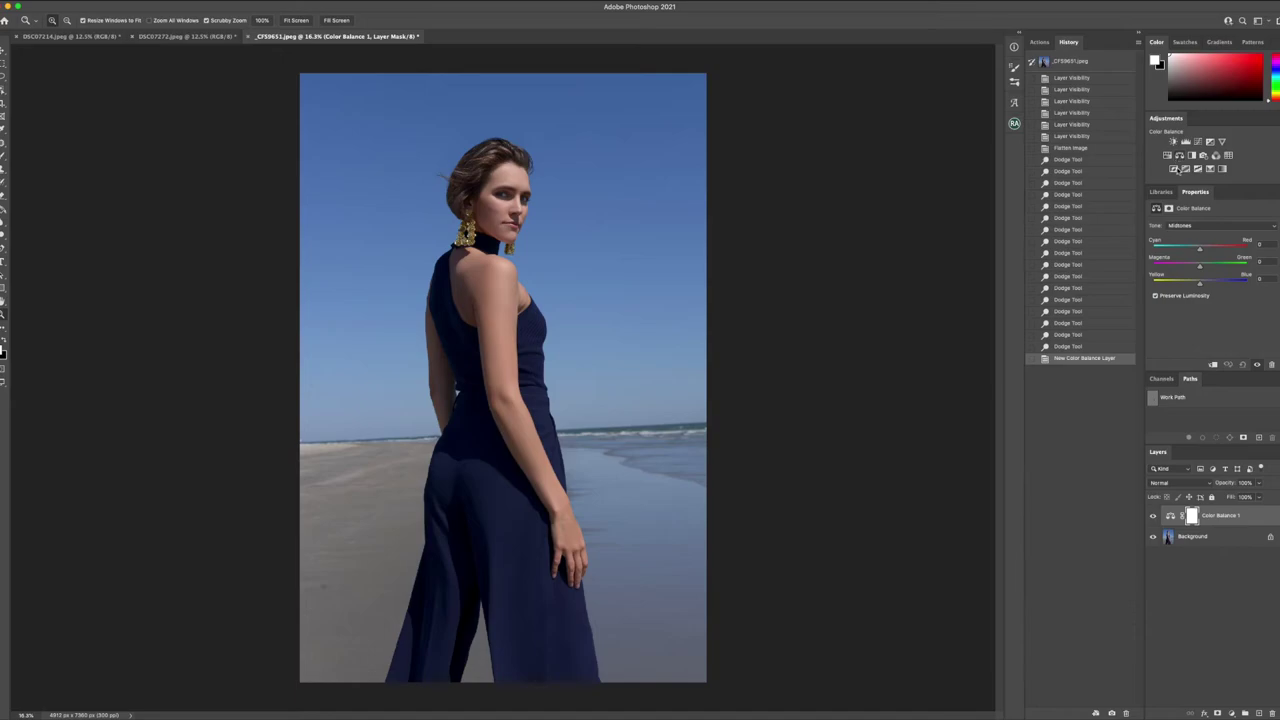
pyautogui.click(1190, 284)
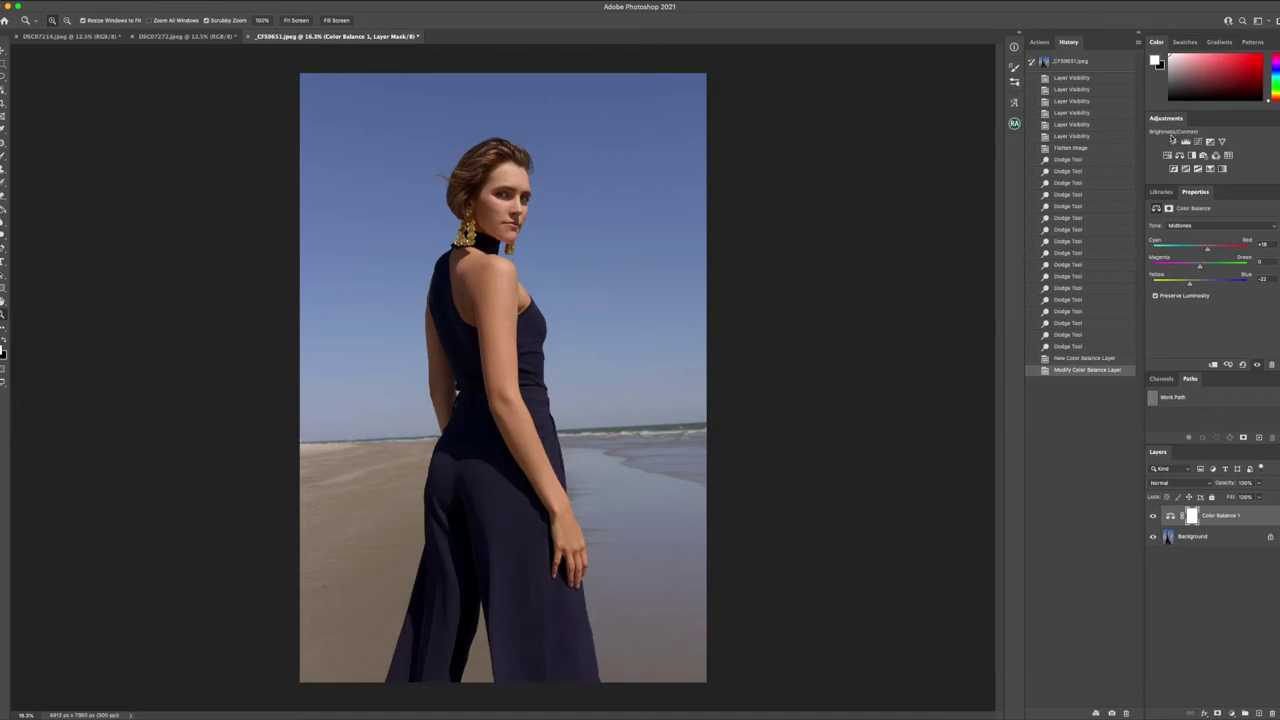
pyautogui.click(1173, 141)
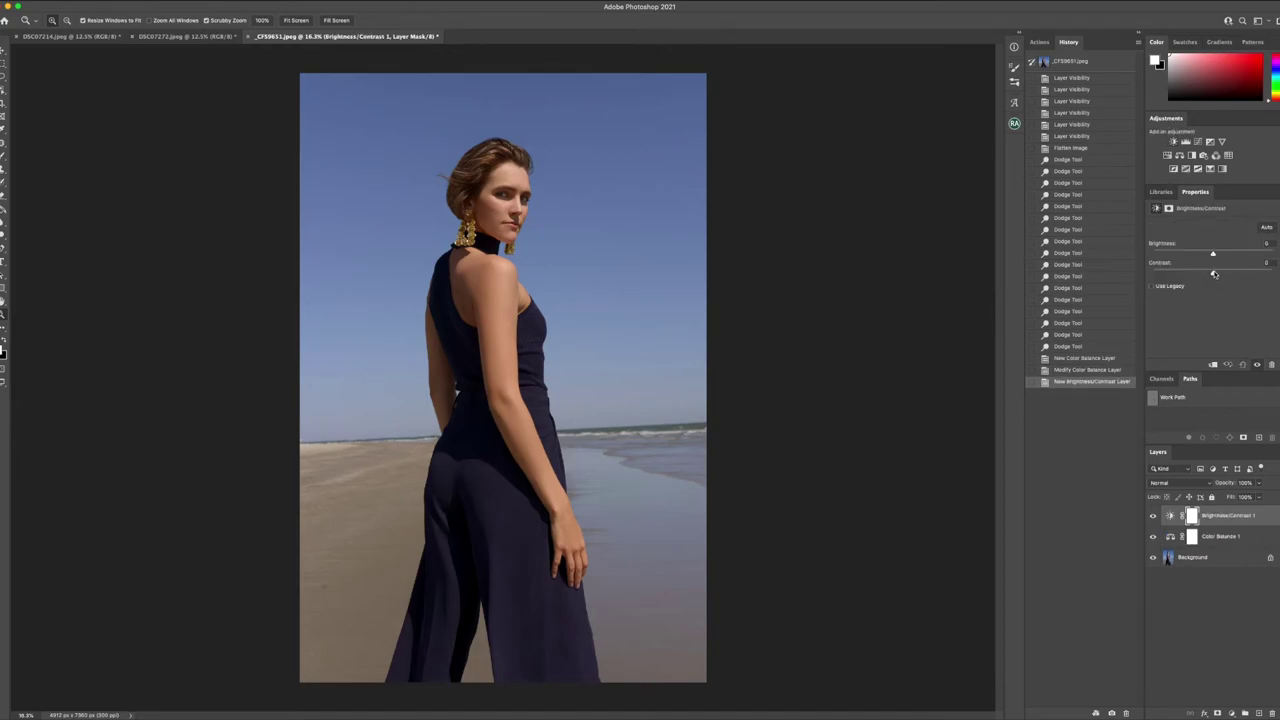
pyautogui.moveTo(1214, 274); pyautogui.dragTo(1232, 272)
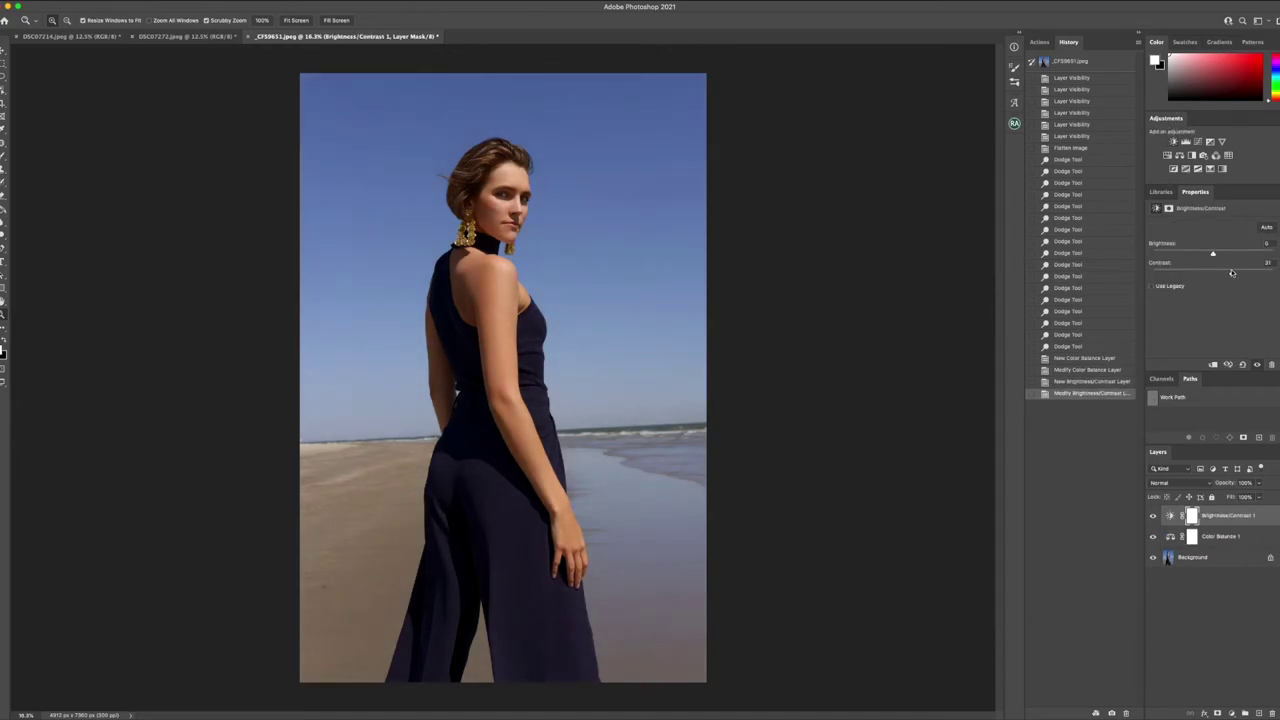
# Step: Add a Selective Color layer and set the Reds to Cyan -37, Magenta -18, Yellow +20
pyautogui.click(1209, 173)
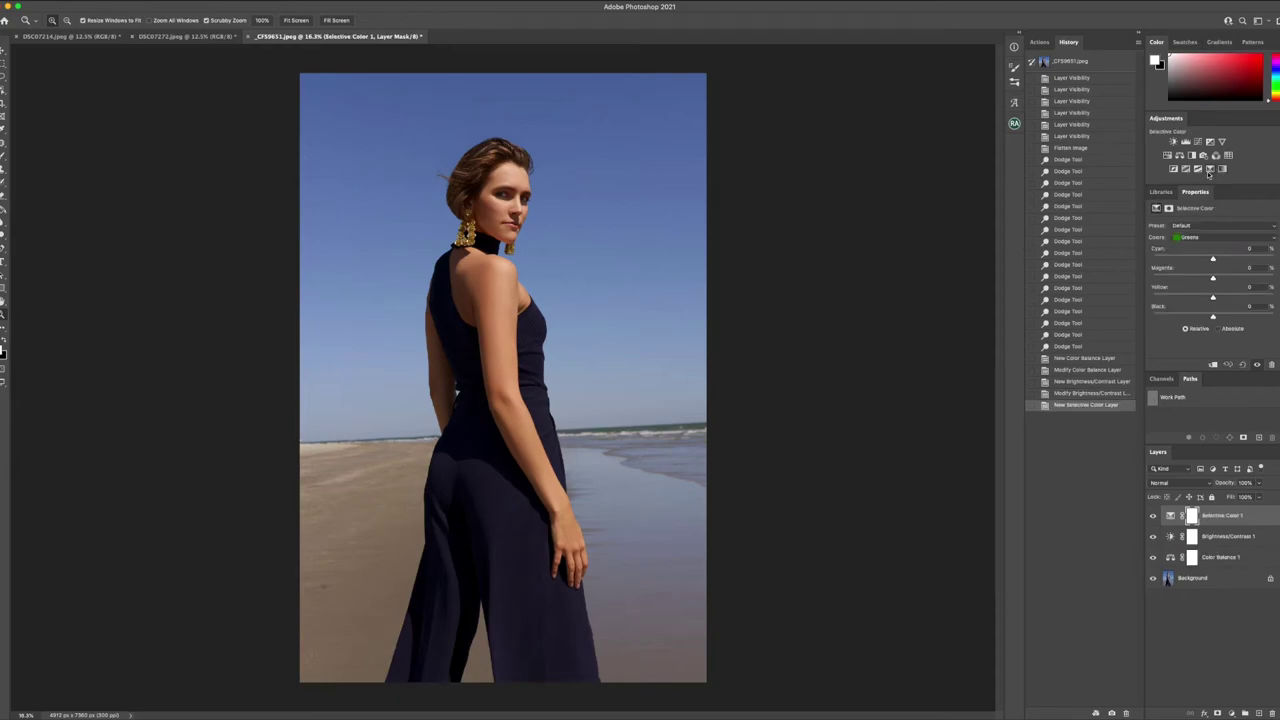
pyautogui.click(1190, 240)
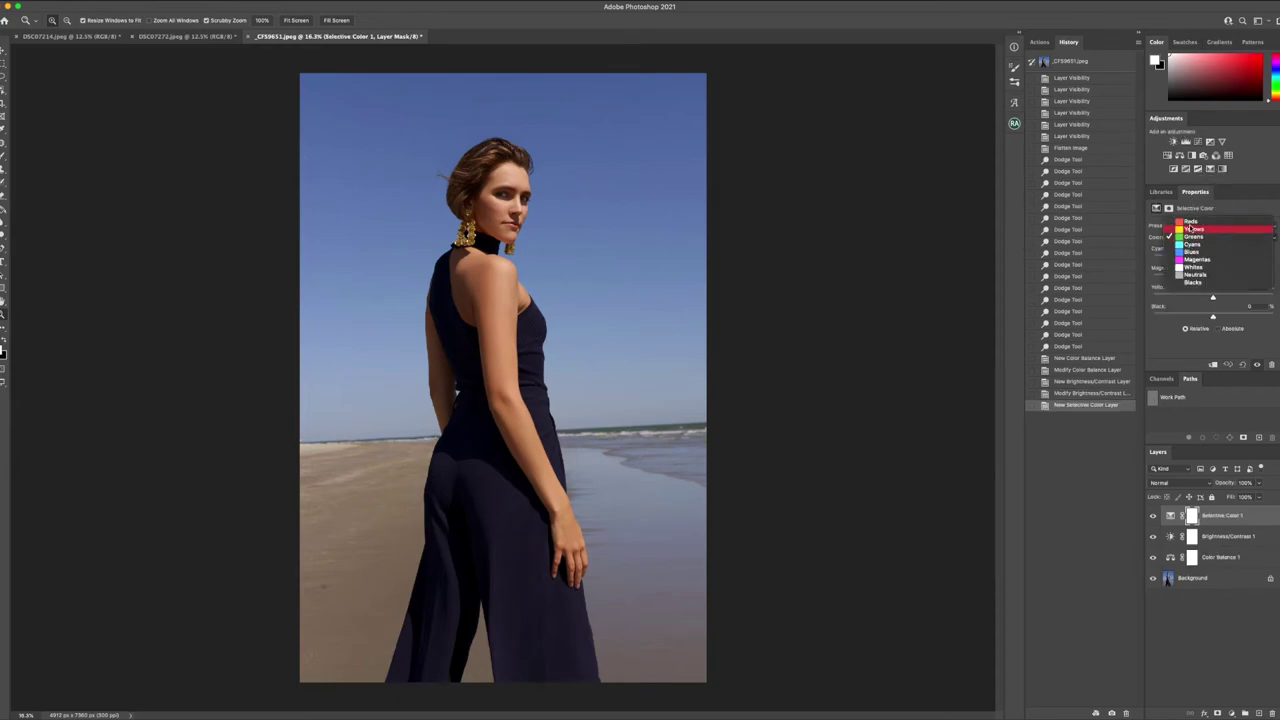
pyautogui.click(1194, 221)
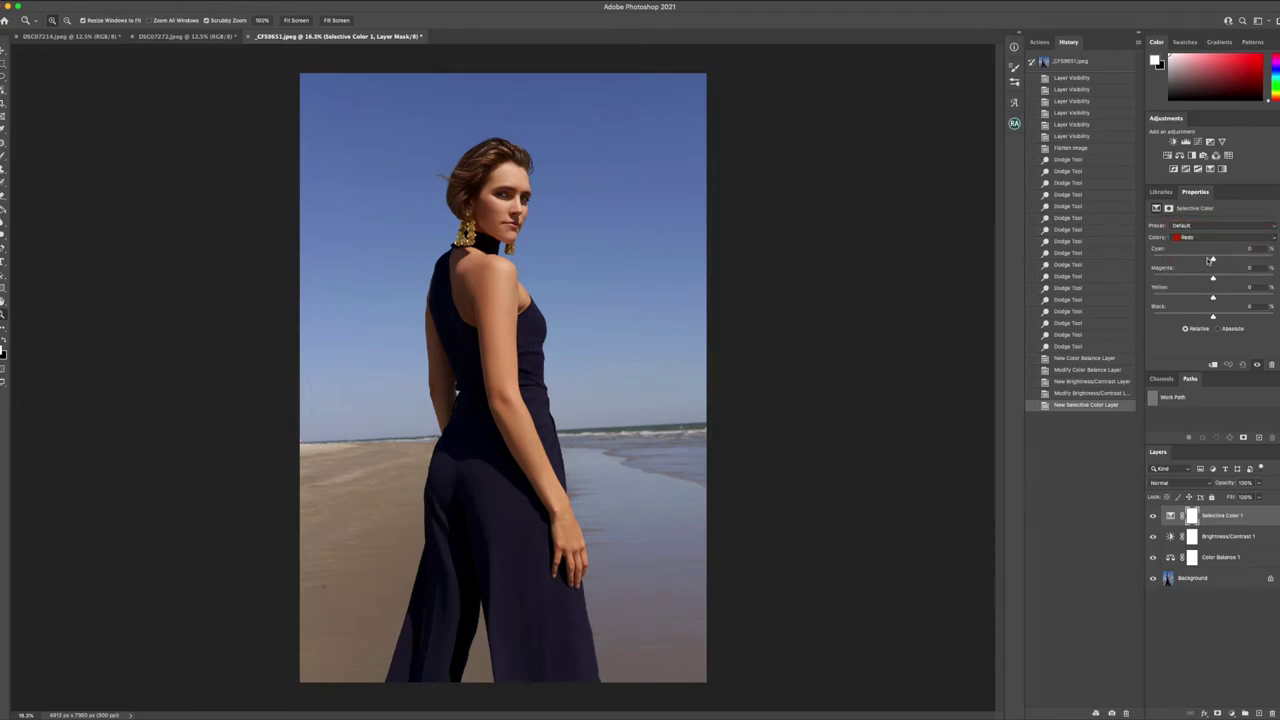
pyautogui.moveTo(1210, 260); pyautogui.dragTo(1191, 260)
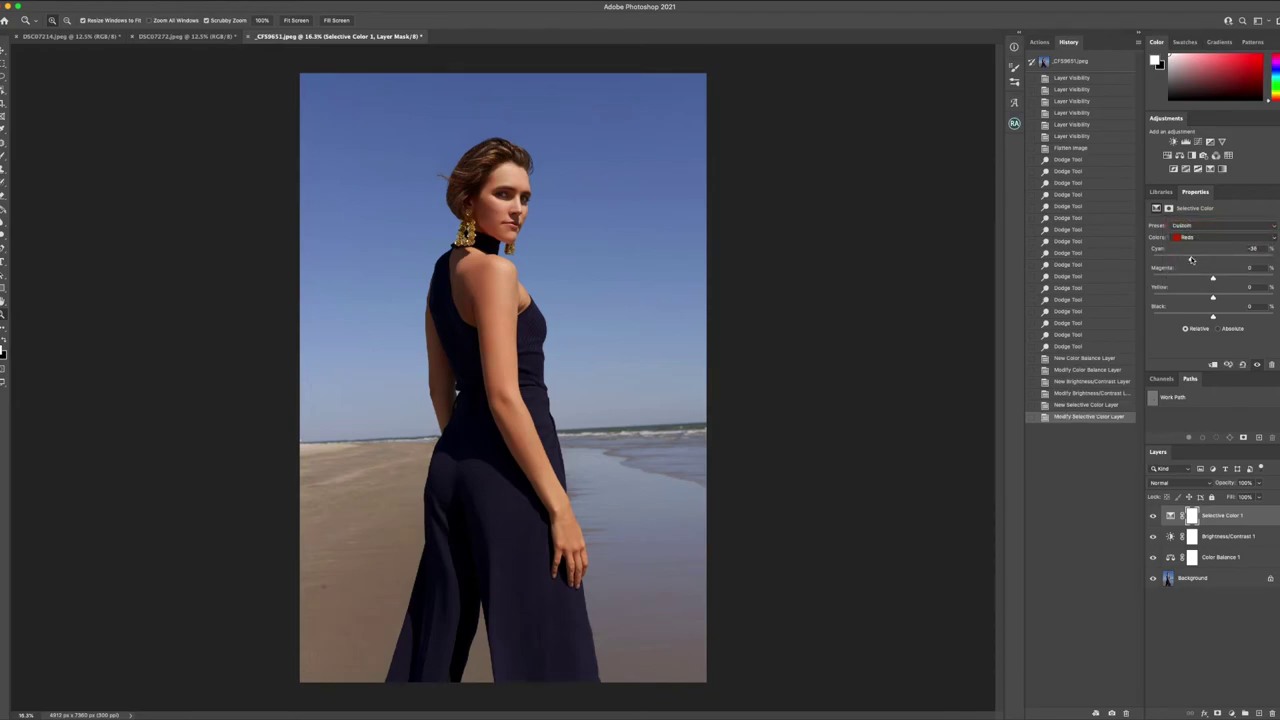
pyautogui.moveTo(1213, 279); pyautogui.dragTo(1202, 279)
pyautogui.moveTo(1194, 297)
pyautogui.mouseDown()
pyautogui.moveTo(1226, 299)
pyautogui.moveTo(1188, 318)
pyautogui.mouseUp()
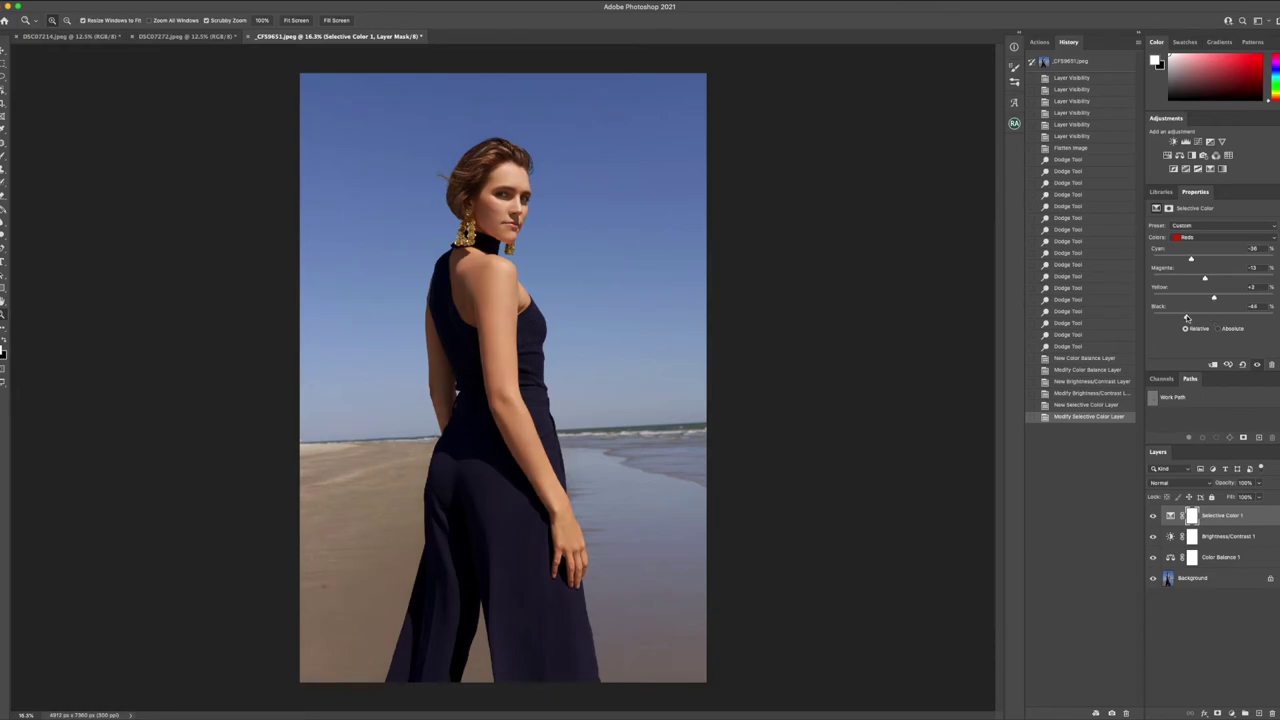
# Step: Adjust the Blues to Yellow -14, Black -78 and Cyan -24 to lighten the sky
pyautogui.click(1196, 238)
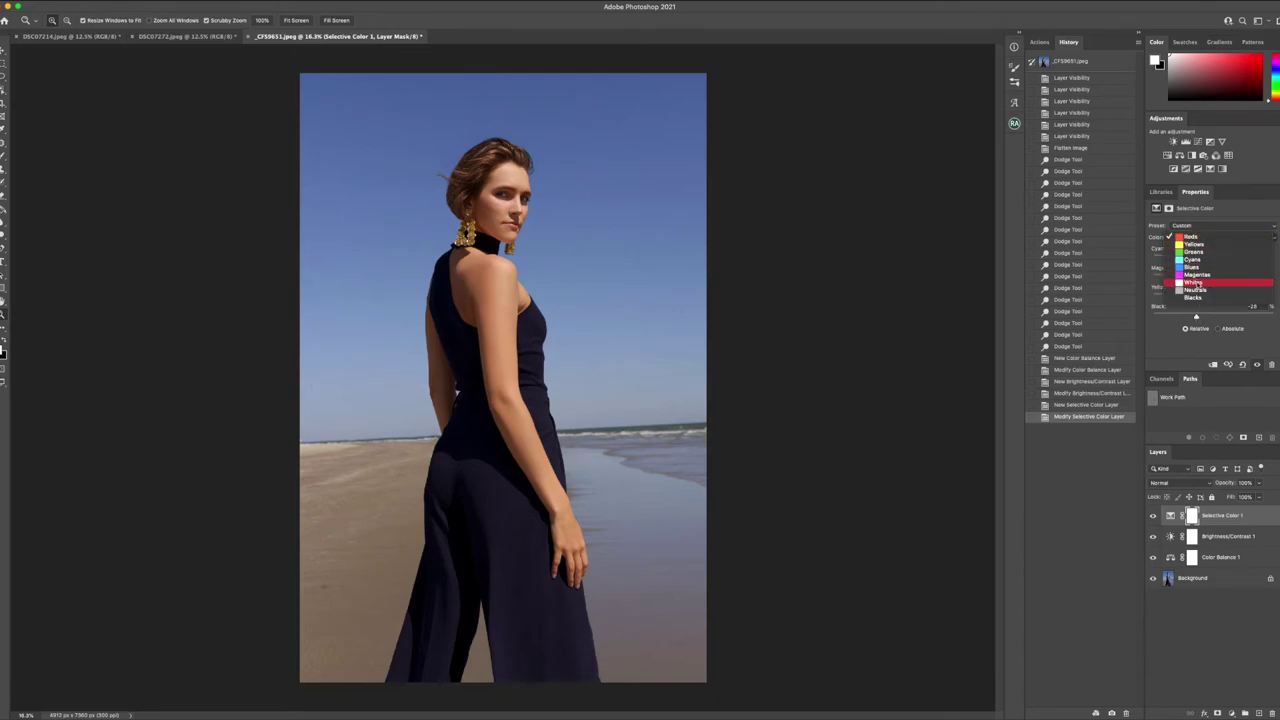
pyautogui.click(1192, 267)
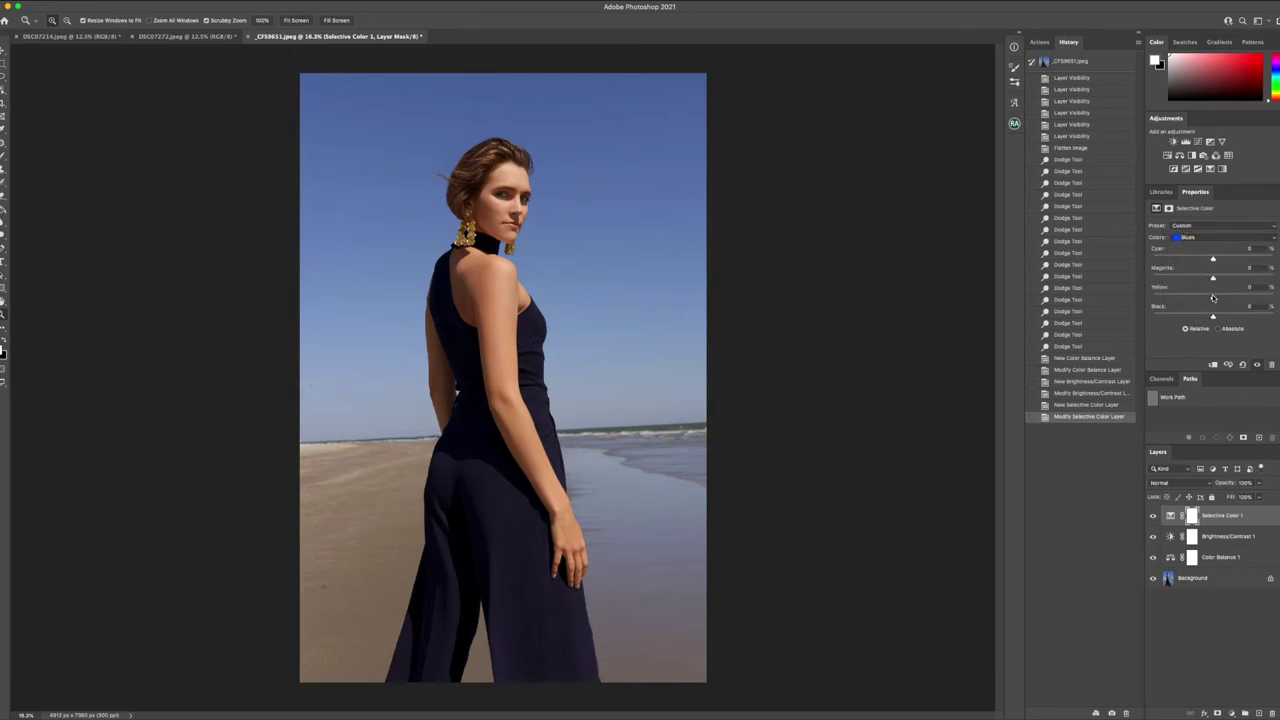
pyautogui.moveTo(1213, 298); pyautogui.dragTo(1243, 296)
pyautogui.moveTo(1214, 318)
pyautogui.mouseDown()
pyautogui.moveTo(1166, 317)
pyautogui.moveTo(1214, 316)
pyautogui.mouseUp()
pyautogui.moveTo(1213, 260); pyautogui.dragTo(1210, 259)
# Step: Nudge the Neutrals' cyan and yellow slightly and raise their black to +11
pyautogui.click(1200, 238)
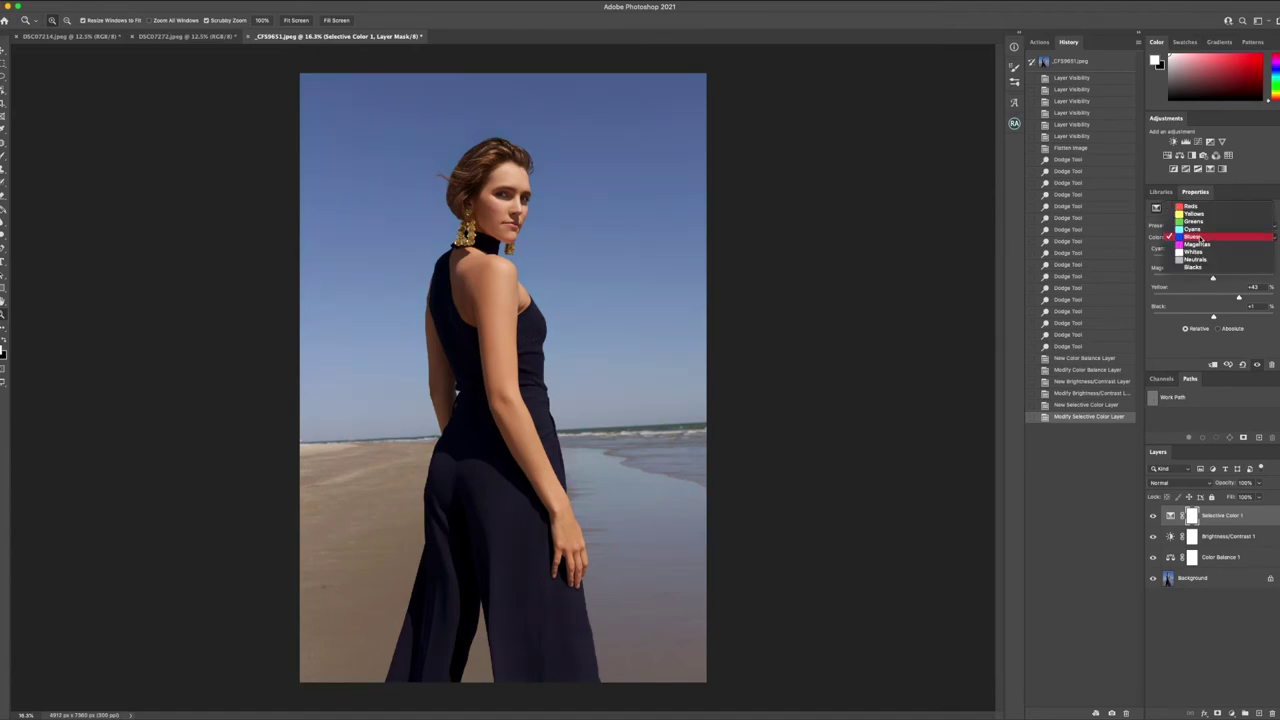
pyautogui.click(1200, 266)
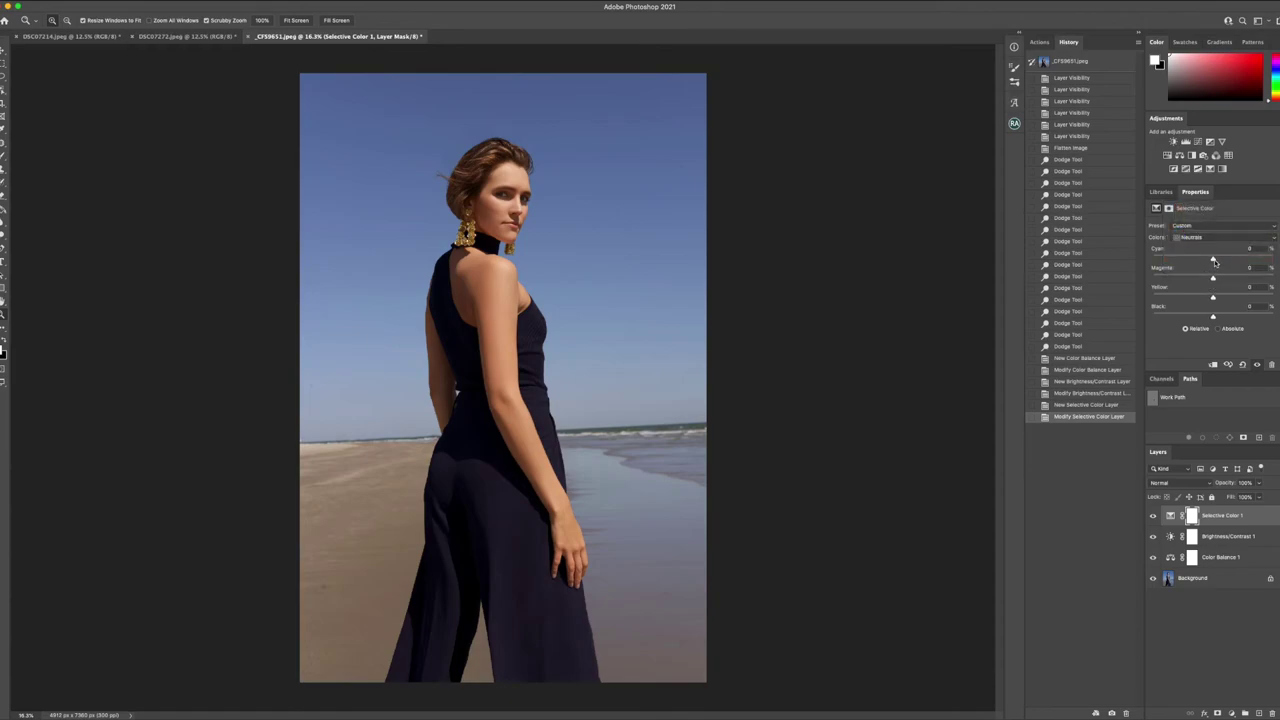
pyautogui.moveTo(1214, 261)
pyautogui.mouseDown()
pyautogui.moveTo(1199, 261)
pyautogui.moveTo(1219, 261)
pyautogui.moveTo(1204, 279)
pyautogui.moveTo(1216, 280)
pyautogui.mouseUp()
pyautogui.moveTo(1214, 298)
pyautogui.mouseDown()
pyautogui.moveTo(1197, 298)
pyautogui.moveTo(1215, 298)
pyautogui.moveTo(1219, 315)
pyautogui.mouseUp()
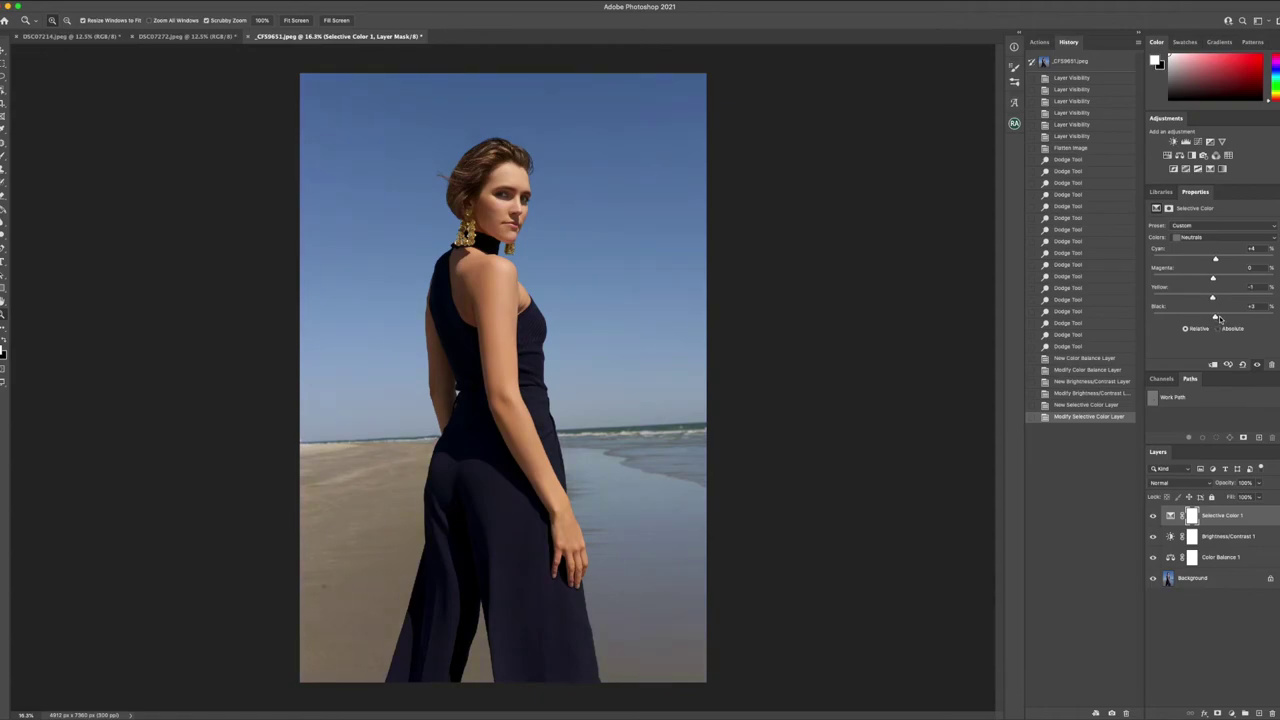
pyautogui.click(1190, 237)
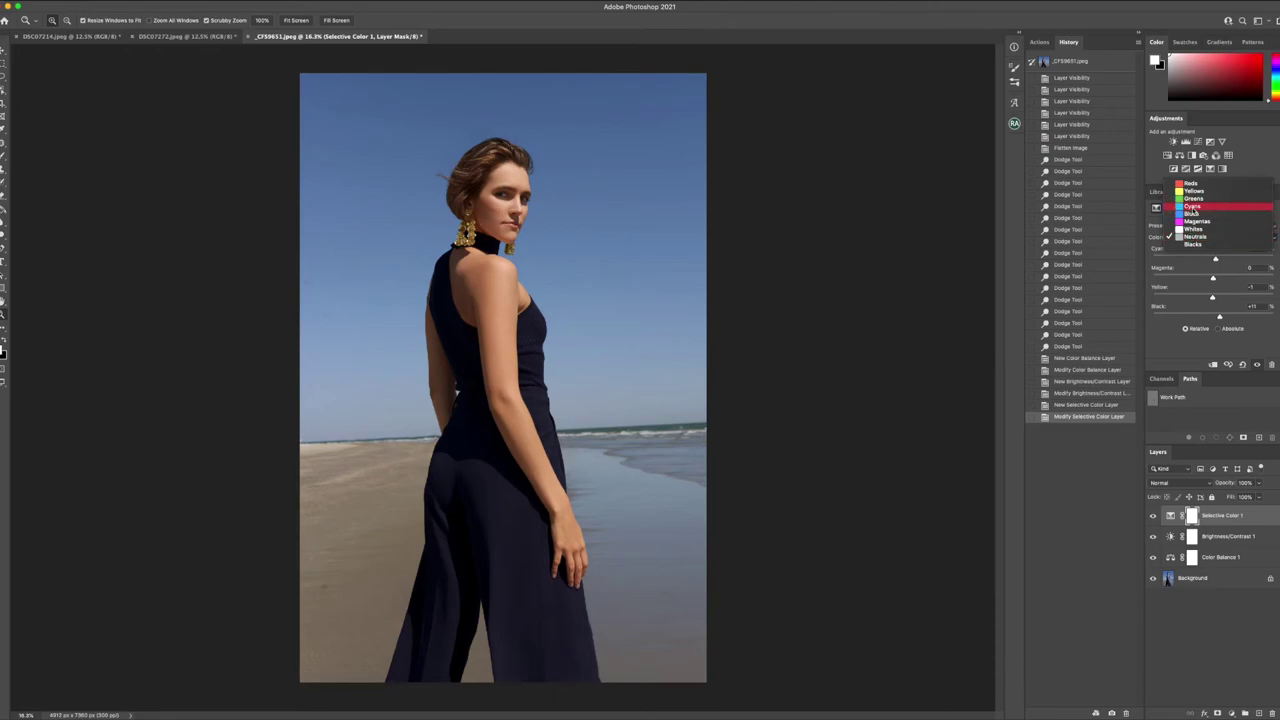
pyautogui.click(1193, 229)
# Step: Hide Brightness/Contrast 1 and 2 and add Brightness/Contrast 3 with contrast 12
pyautogui.click(1173, 142)
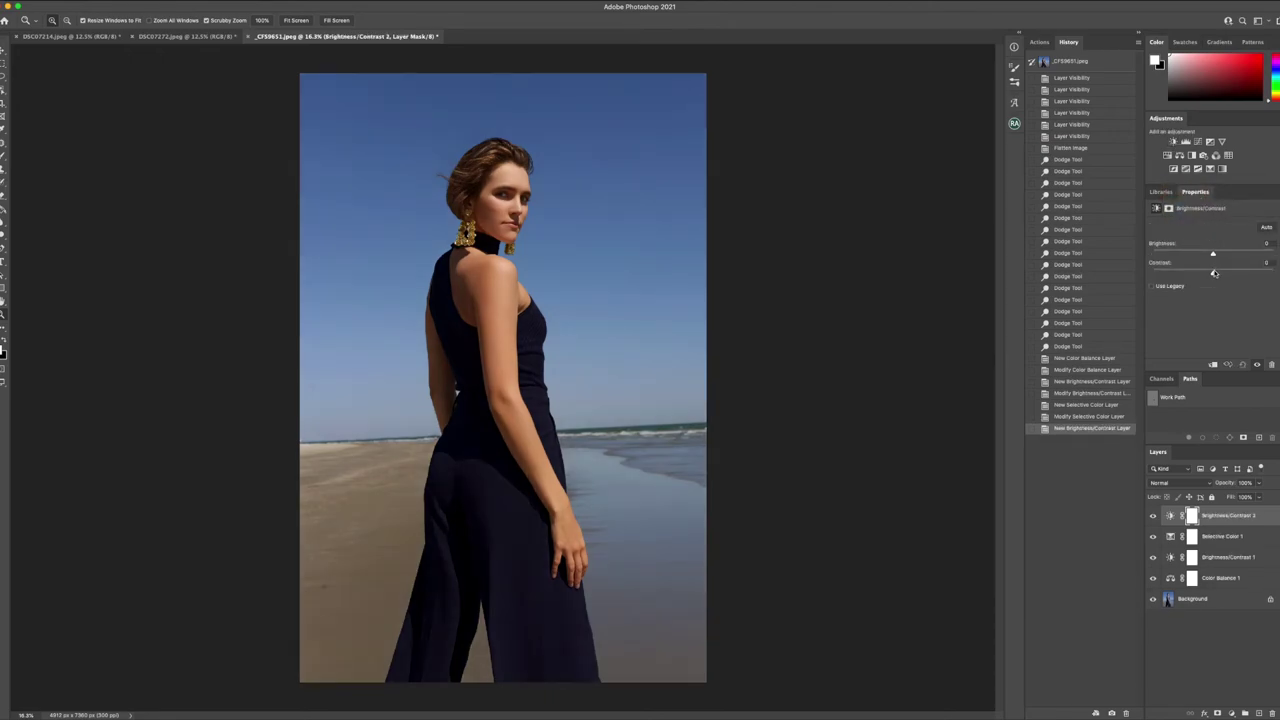
pyautogui.click(1152, 516)
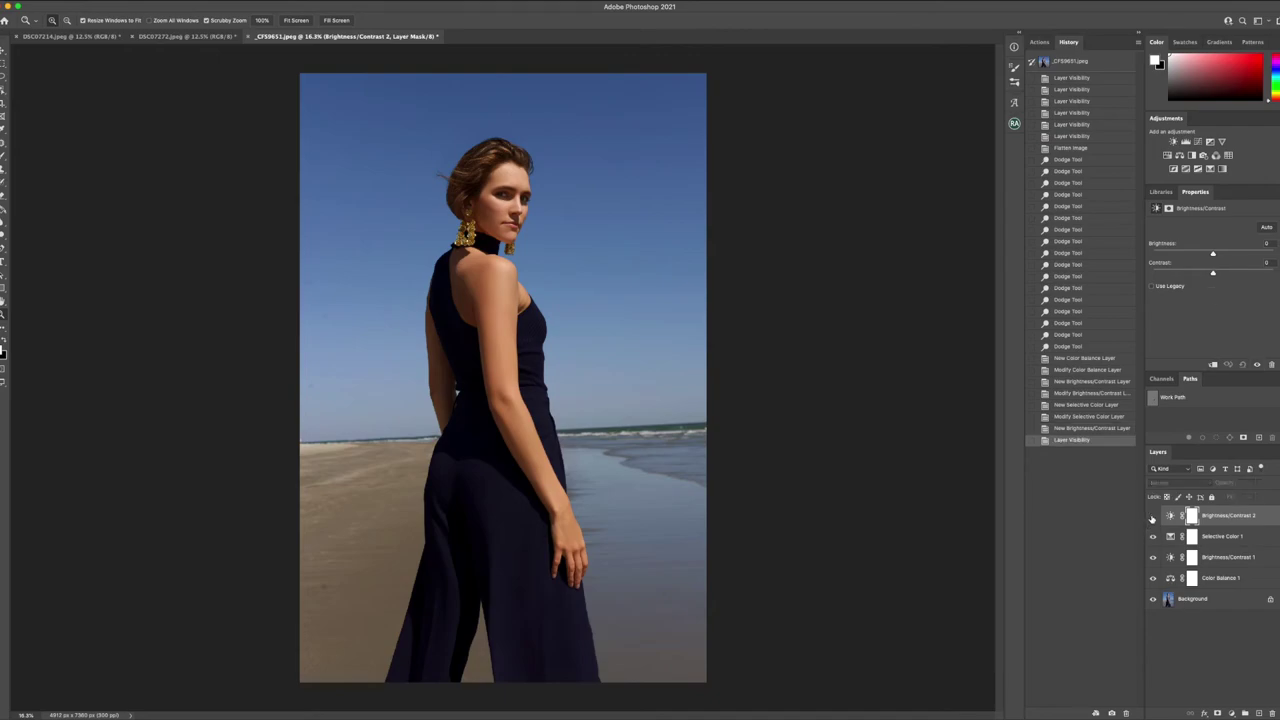
pyautogui.click(1152, 557)
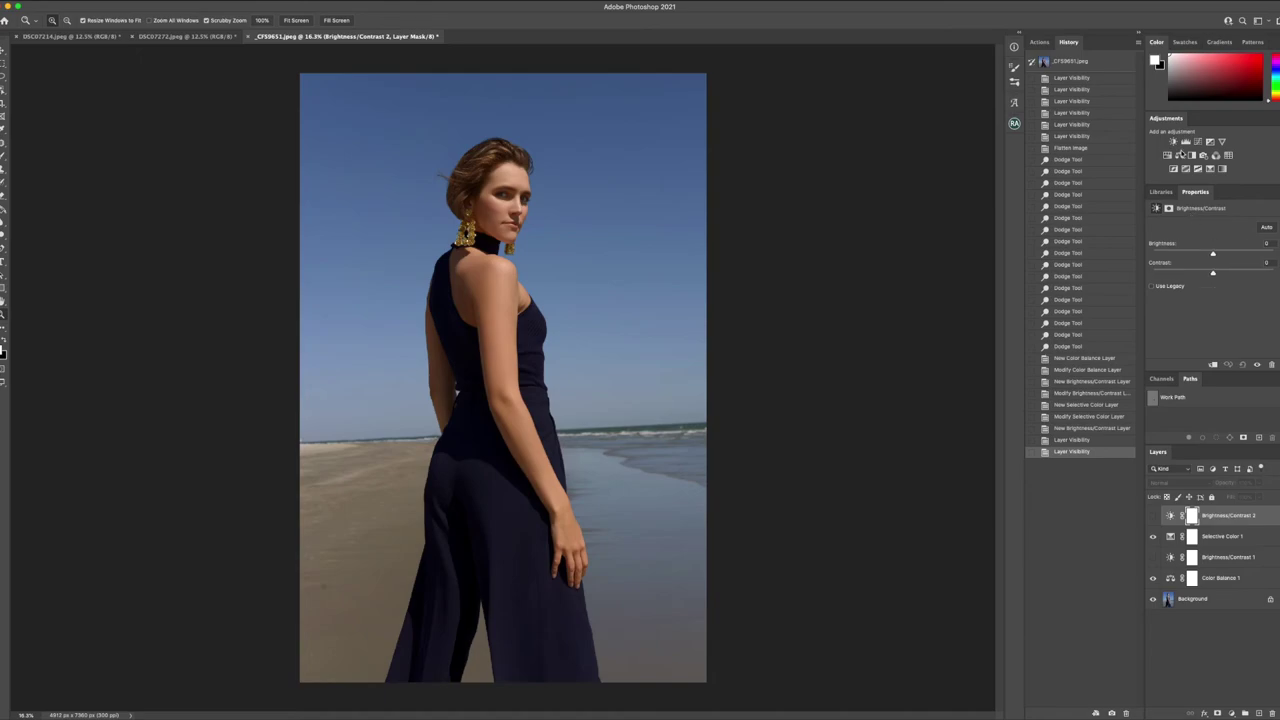
pyautogui.click(1174, 142)
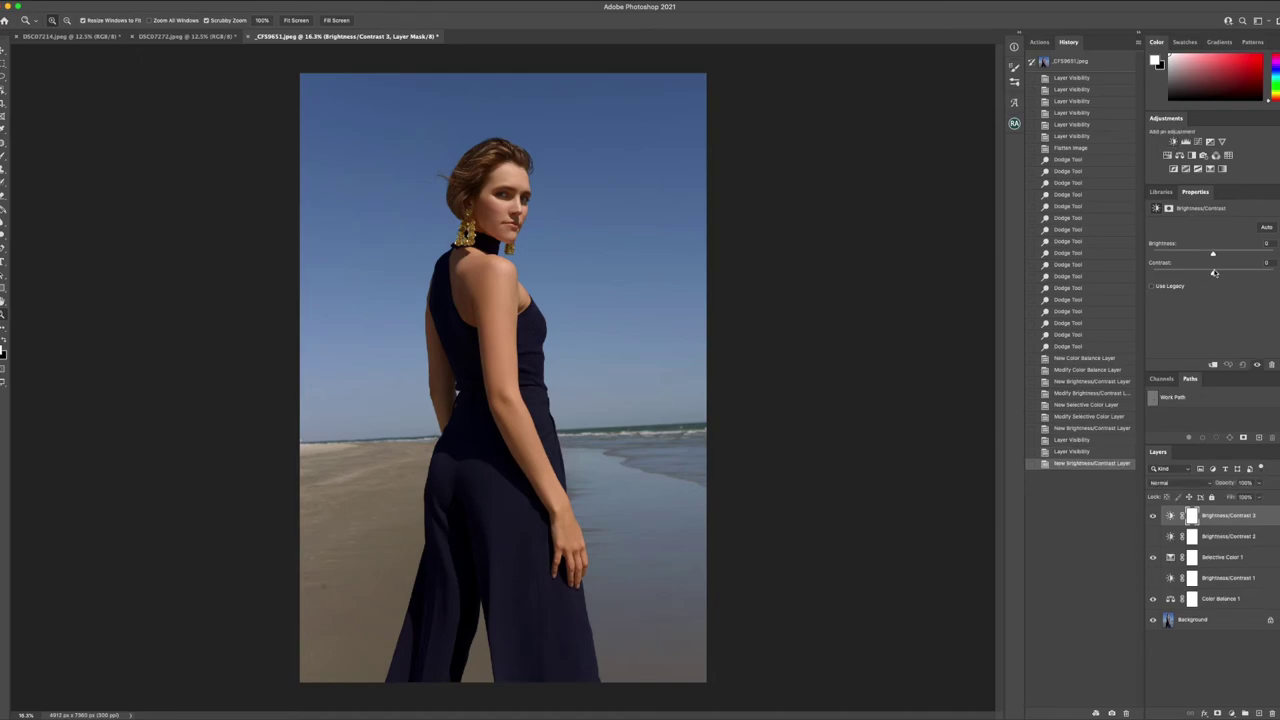
pyautogui.moveTo(1213, 273); pyautogui.dragTo(1218, 273)
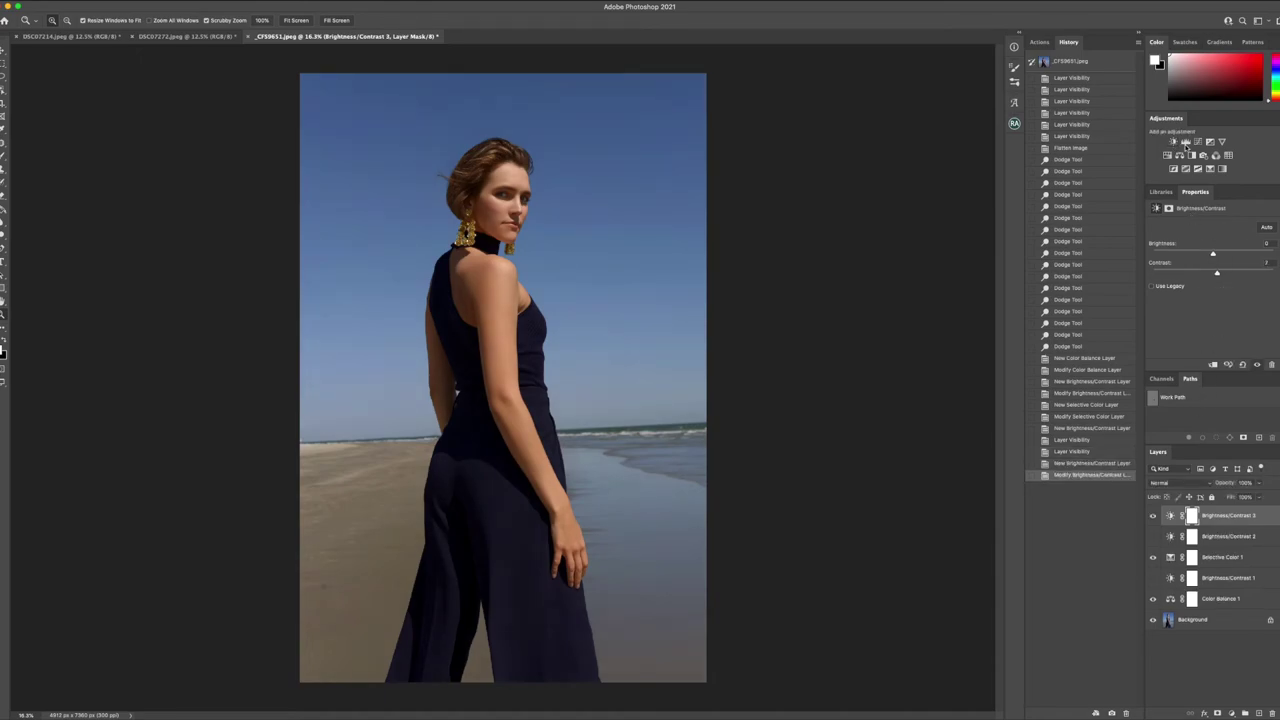
# Step: Add a Hue/Saturation layer that lowers saturation to -23
pyautogui.click(1179, 156)
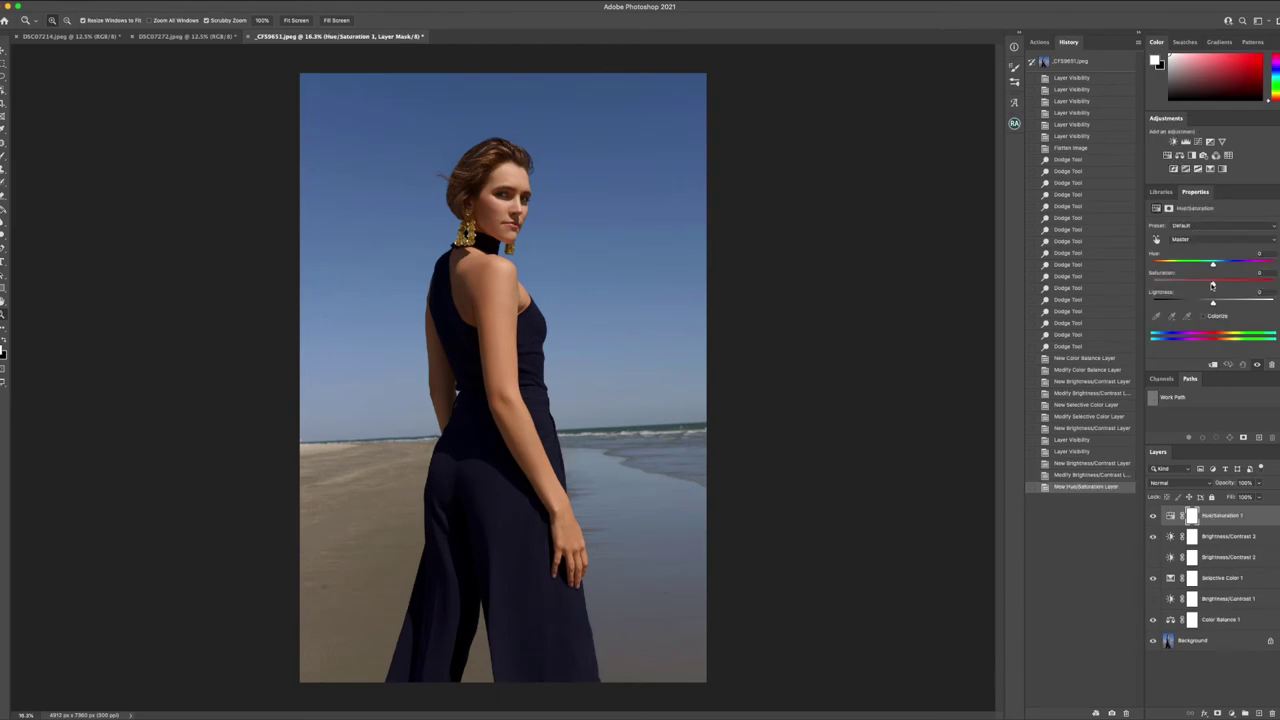
pyautogui.moveTo(1212, 285); pyautogui.dragTo(1200, 285)
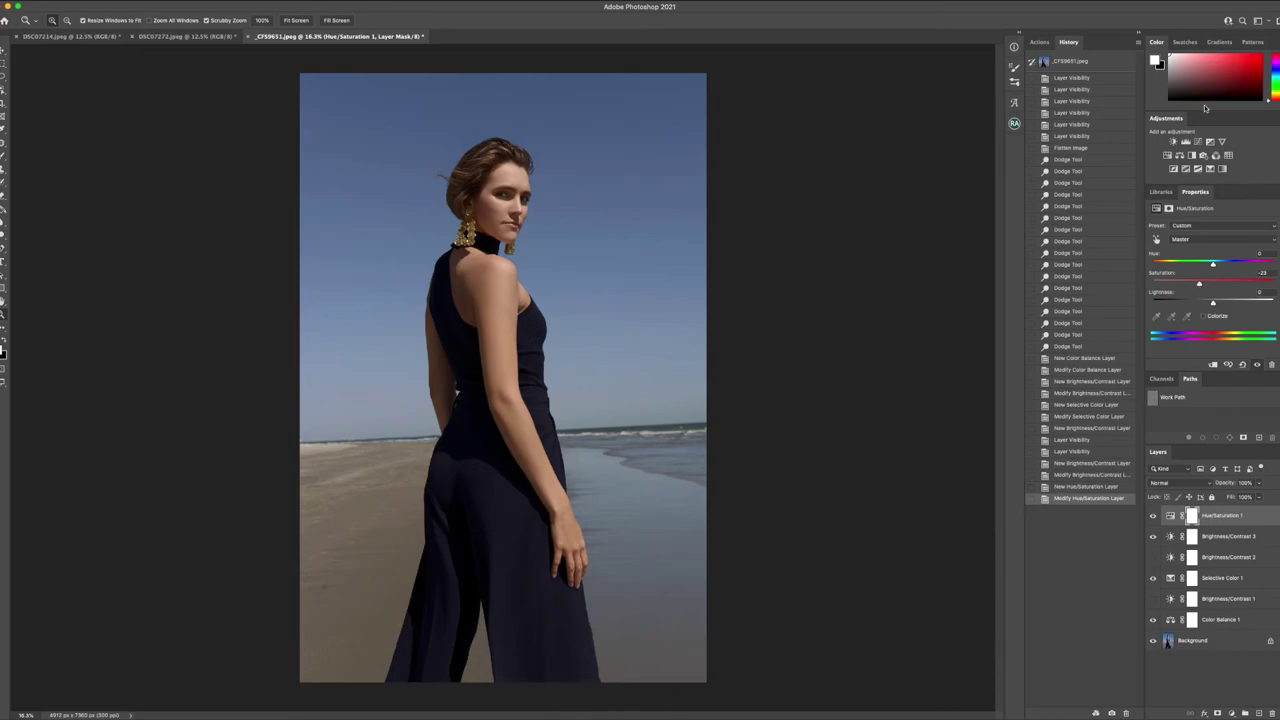
pyautogui.click(1180, 158)
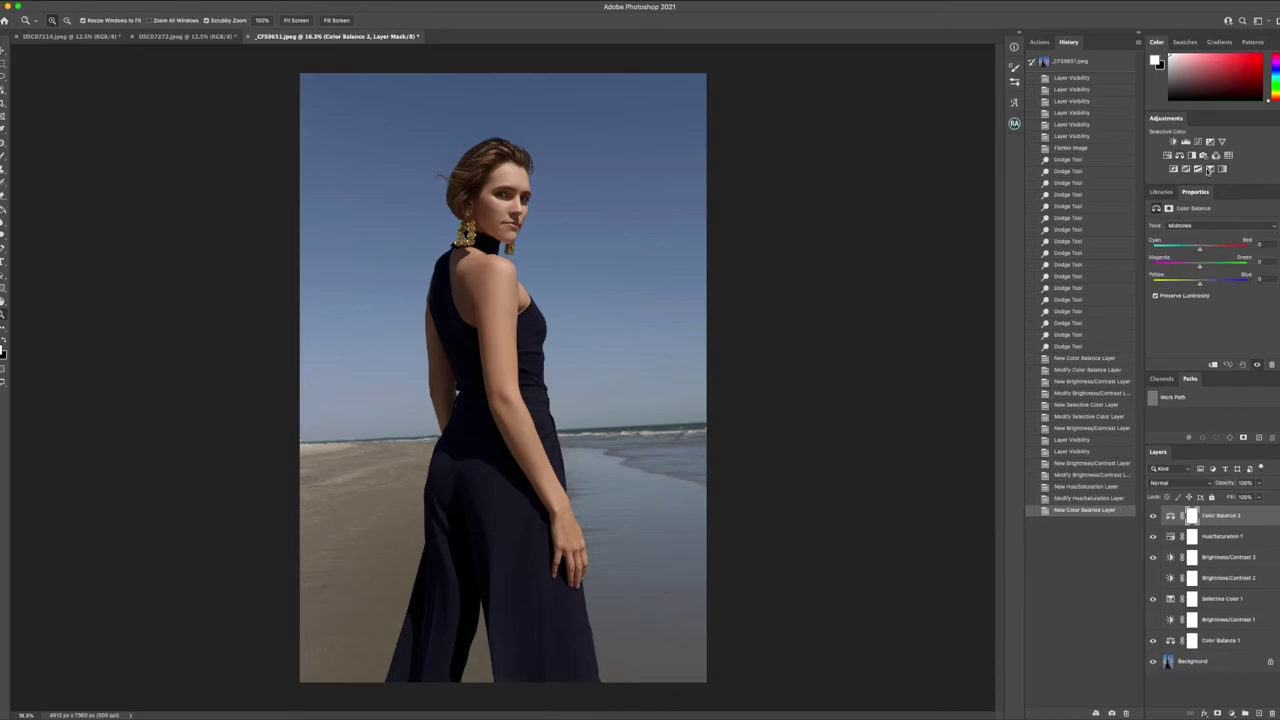
# Step: Shift Color Balance 2's midtones, shadows and highlights slightly toward red on the Cyan–Red slider
pyautogui.moveTo(1201, 252); pyautogui.dragTo(1194, 284)
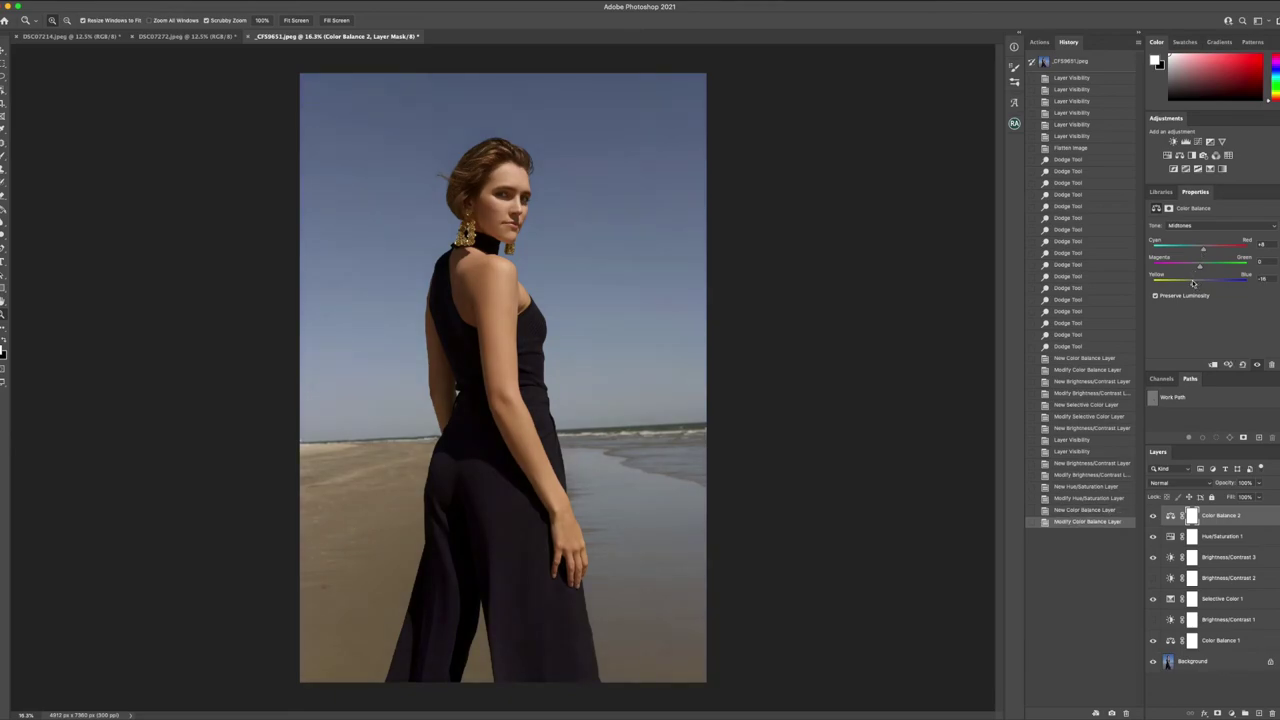
pyautogui.click(1191, 229)
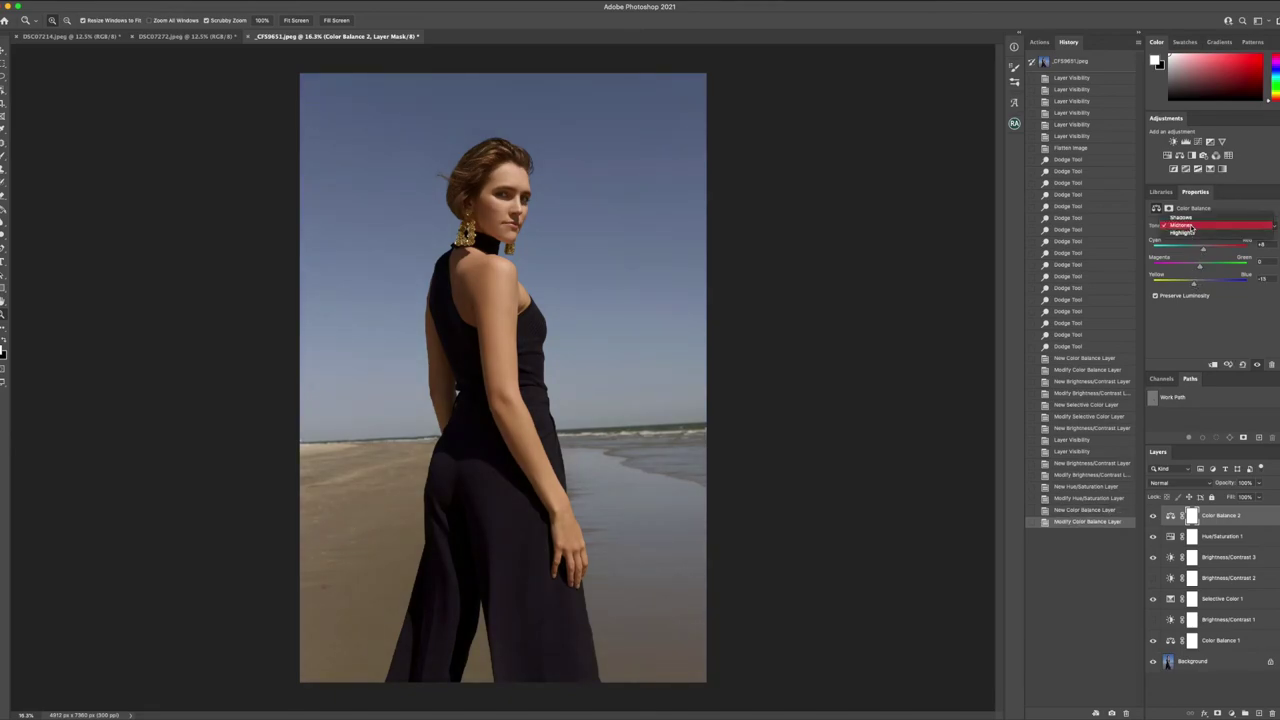
pyautogui.click(1185, 214)
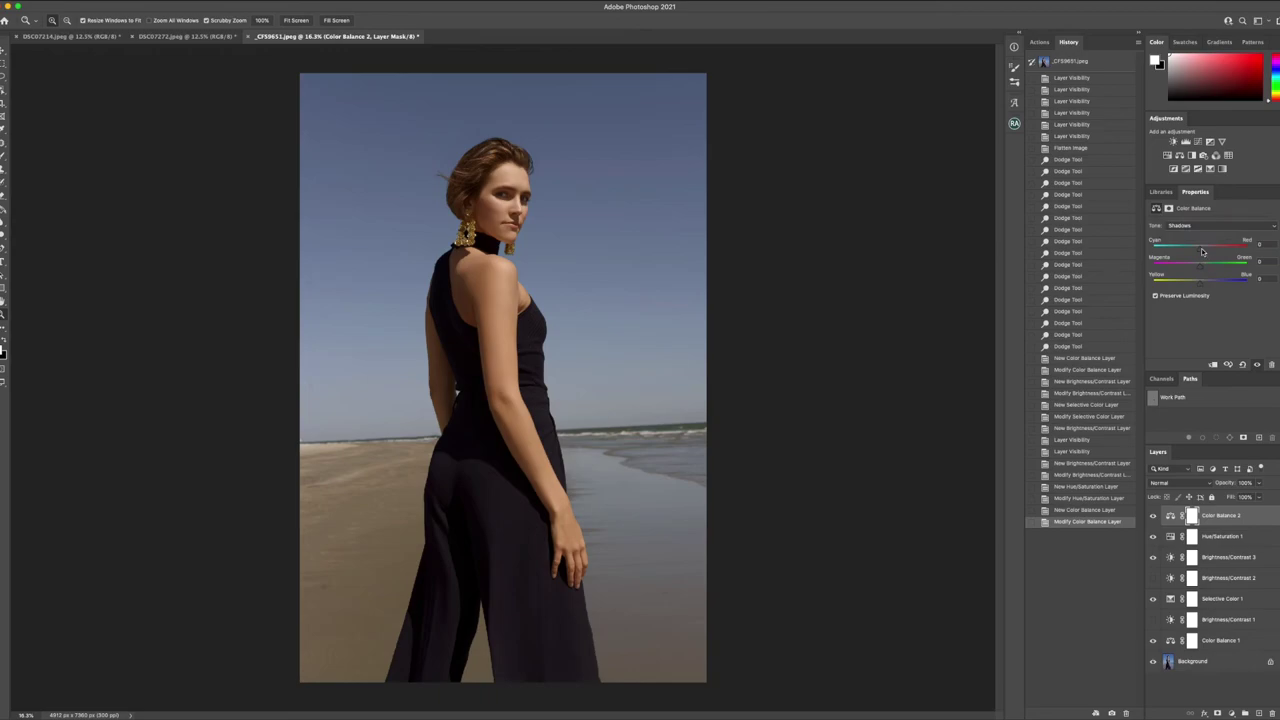
pyautogui.moveTo(1200, 248); pyautogui.dragTo(1205, 252)
pyautogui.click(1196, 225)
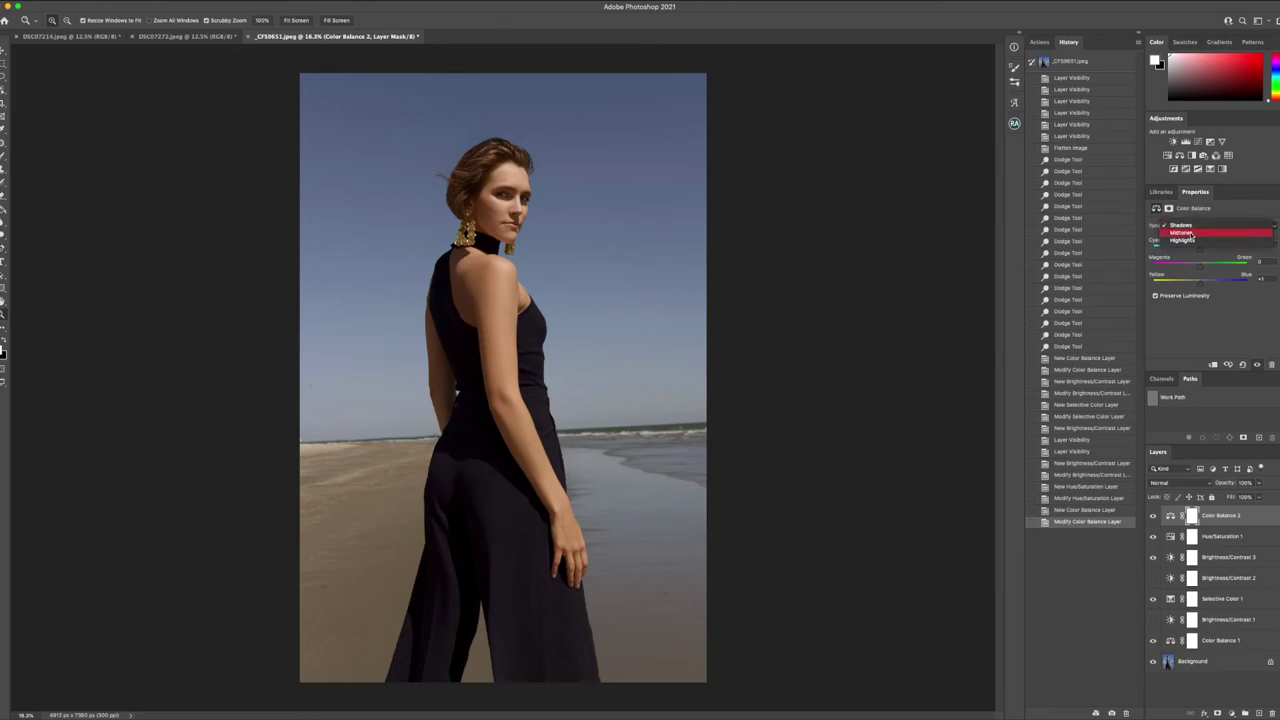
pyautogui.click(1190, 240)
pyautogui.moveTo(1201, 251); pyautogui.dragTo(1196, 286)
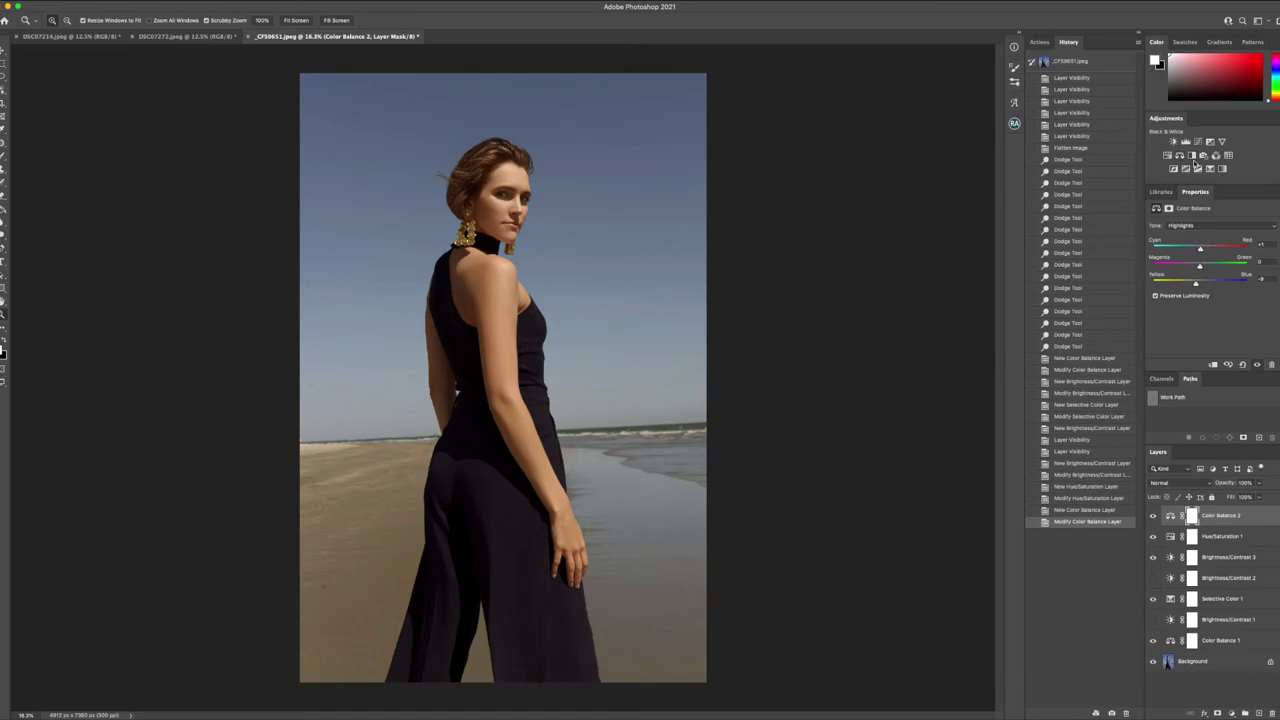
pyautogui.click(1219, 168)
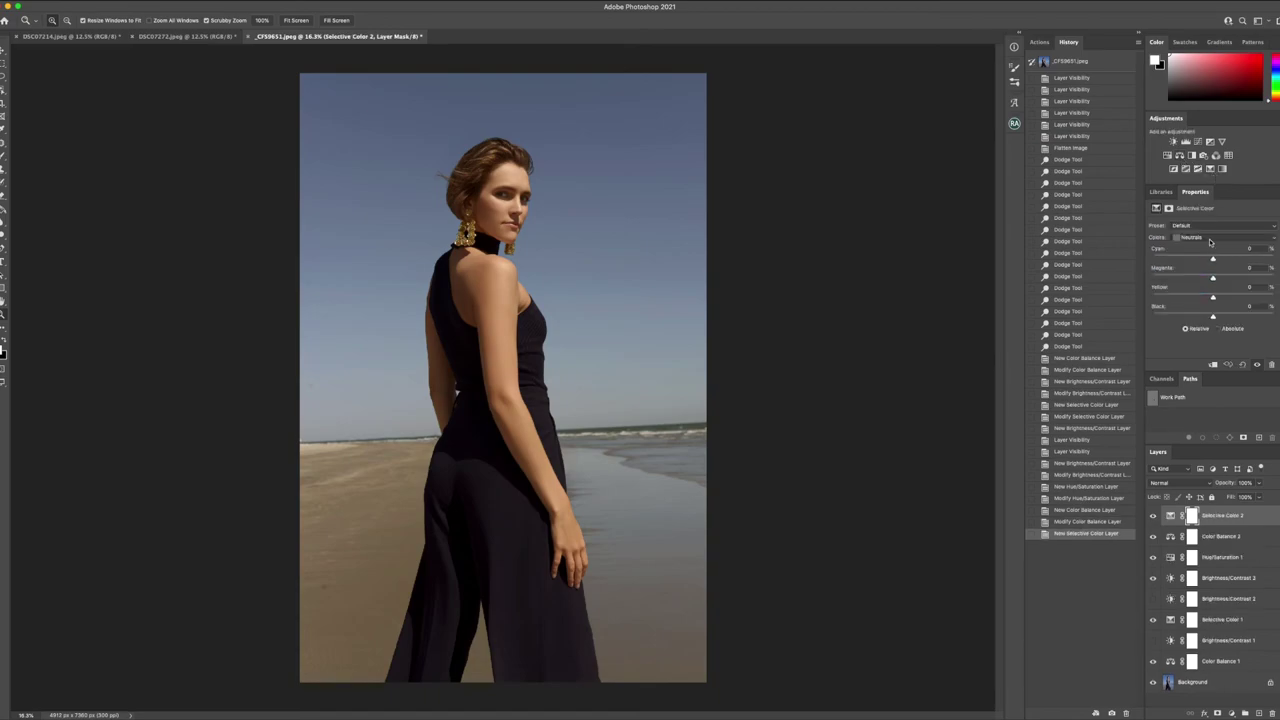
# Step: Set Selective Color 2 to the Yellows with cyan -29, magenta +15, yellow +5 and slightly more black
pyautogui.click(1212, 239)
pyautogui.click(1204, 184)
pyautogui.click(1206, 237)
pyautogui.click(1205, 246)
pyautogui.moveTo(1213, 259)
pyautogui.mouseDown()
pyautogui.moveTo(1195, 259)
pyautogui.moveTo(1209, 279)
pyautogui.moveTo(1197, 279)
pyautogui.moveTo(1228, 279)
pyautogui.mouseUp()
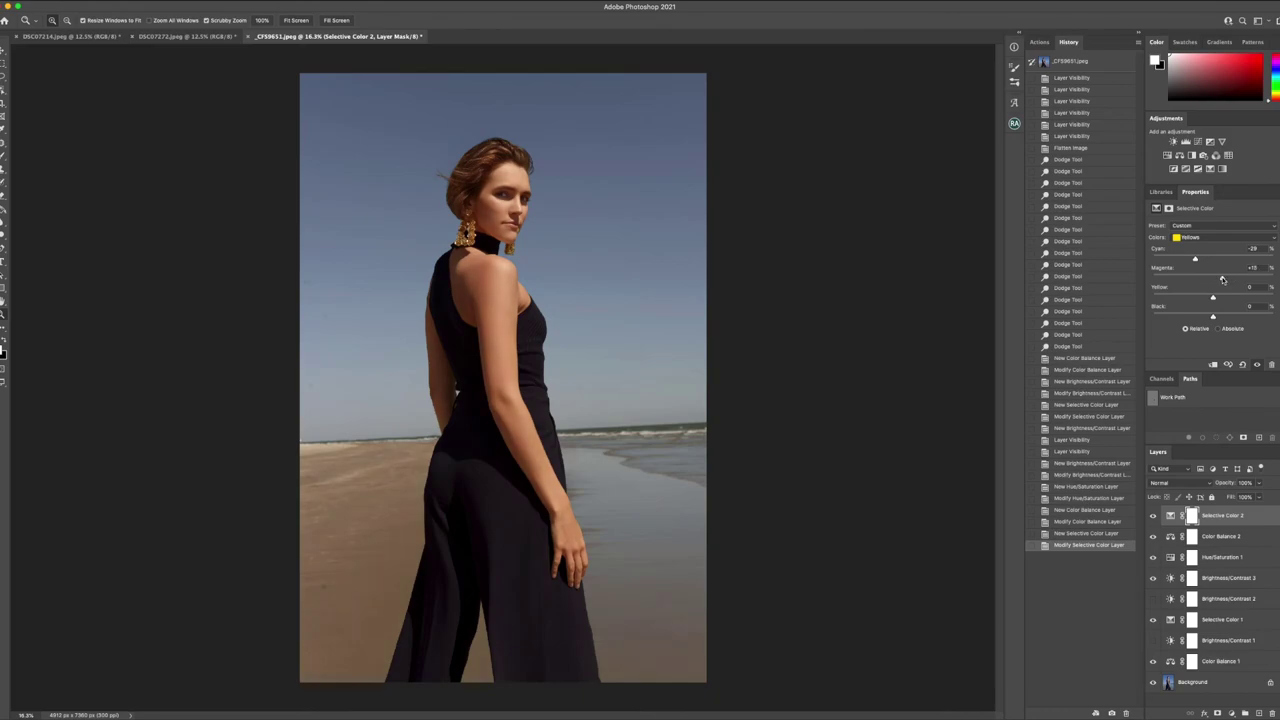
pyautogui.moveTo(1214, 296)
pyautogui.mouseDown()
pyautogui.moveTo(1230, 298)
pyautogui.moveTo(1216, 300)
pyautogui.moveTo(1233, 318)
pyautogui.moveTo(1217, 318)
pyautogui.mouseUp()
# Step: Add a Curves layer above the Background with a midpoint lifted slightly to brighten the photo
pyautogui.click(1212, 686)
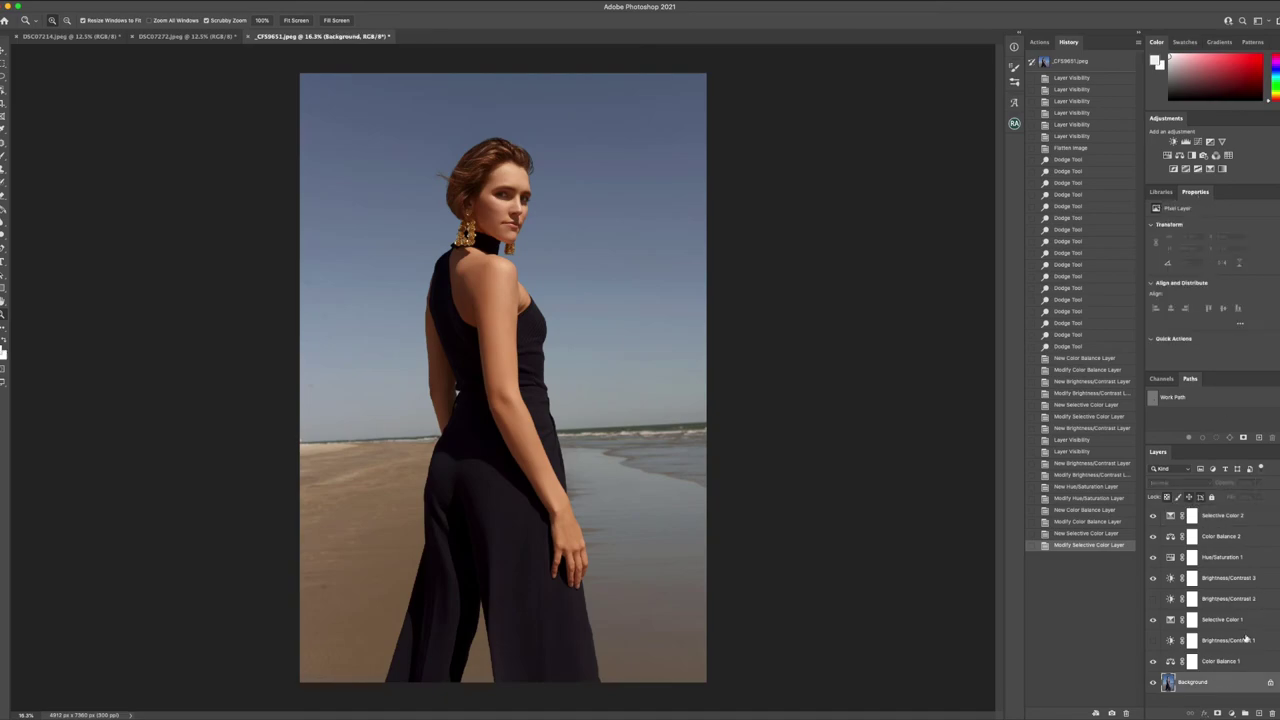
pyautogui.click(1198, 142)
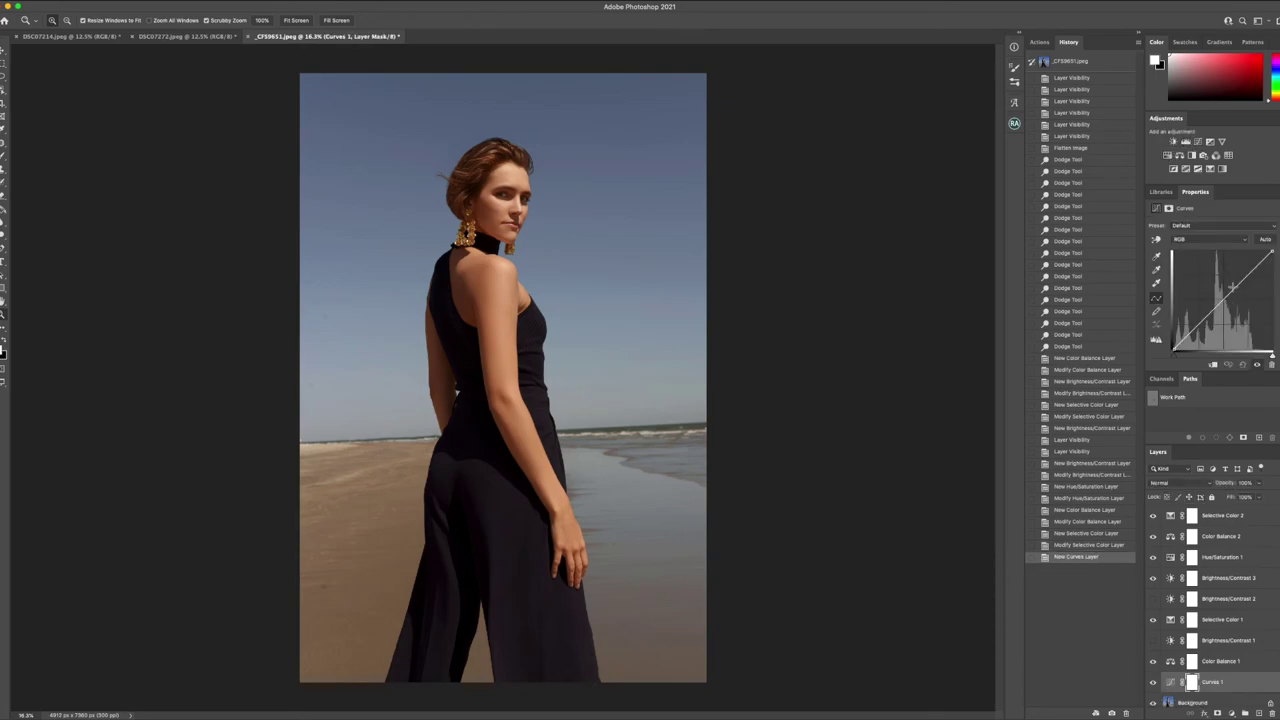
pyautogui.click(1232, 287)
pyautogui.moveTo(1232, 287); pyautogui.dragTo(1234, 288)
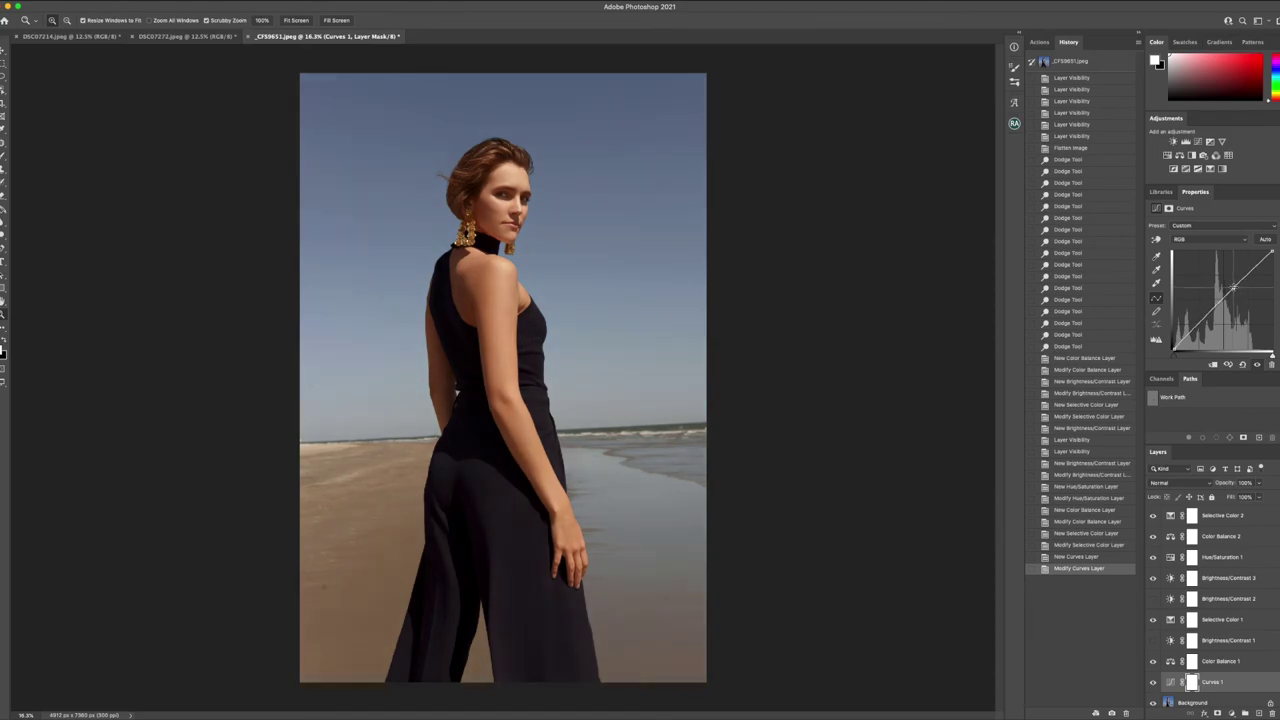
# Step: Flatten all layers into a single Background layer
pyautogui.scroll(-1, 1207, 651)
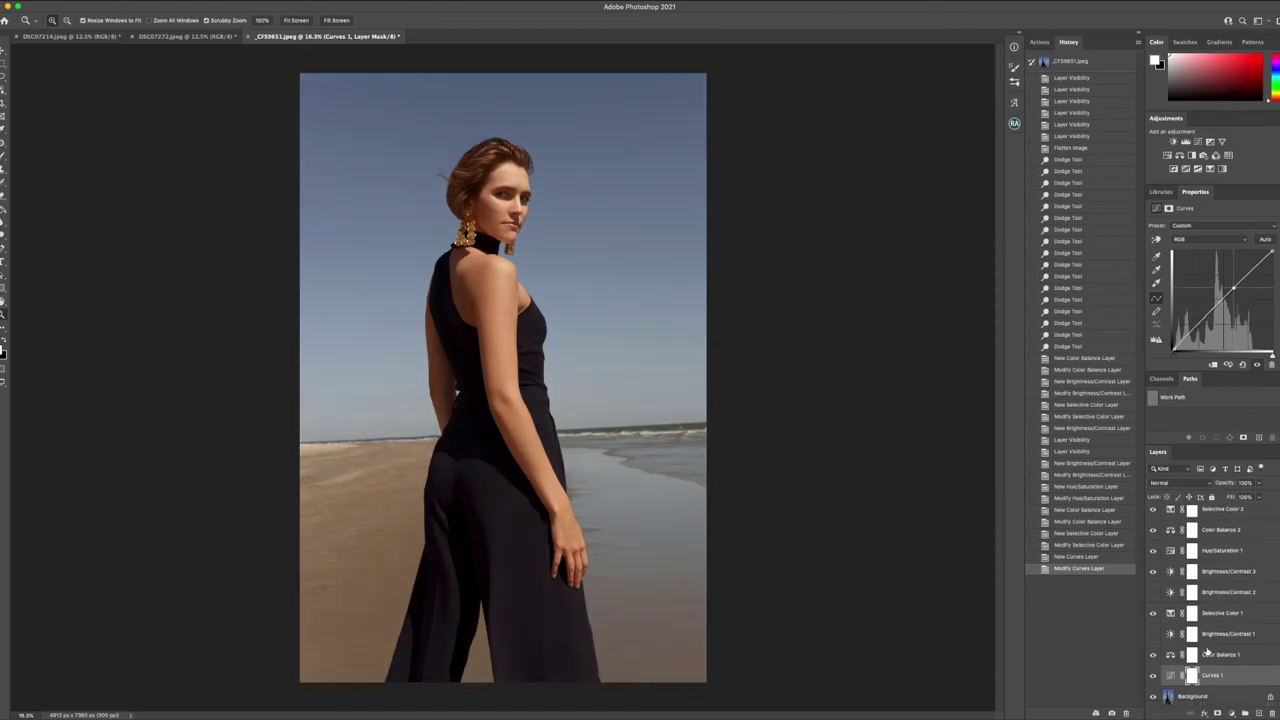
pyautogui.rightClick(1213, 697)
pyautogui.press('Escape')
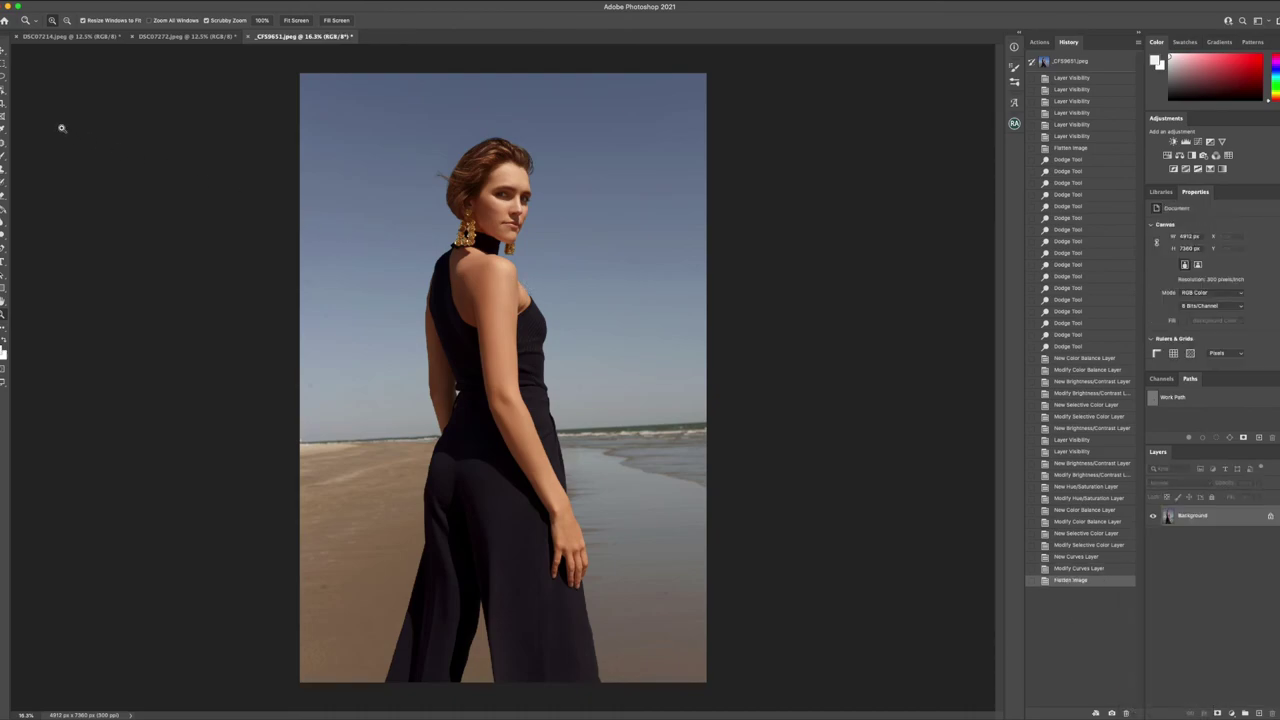
# Step: Crop the portrait to a 5:7 ratio, about 4526 × 6337 px, trimming sky and legs
pyautogui.click(4, 103)
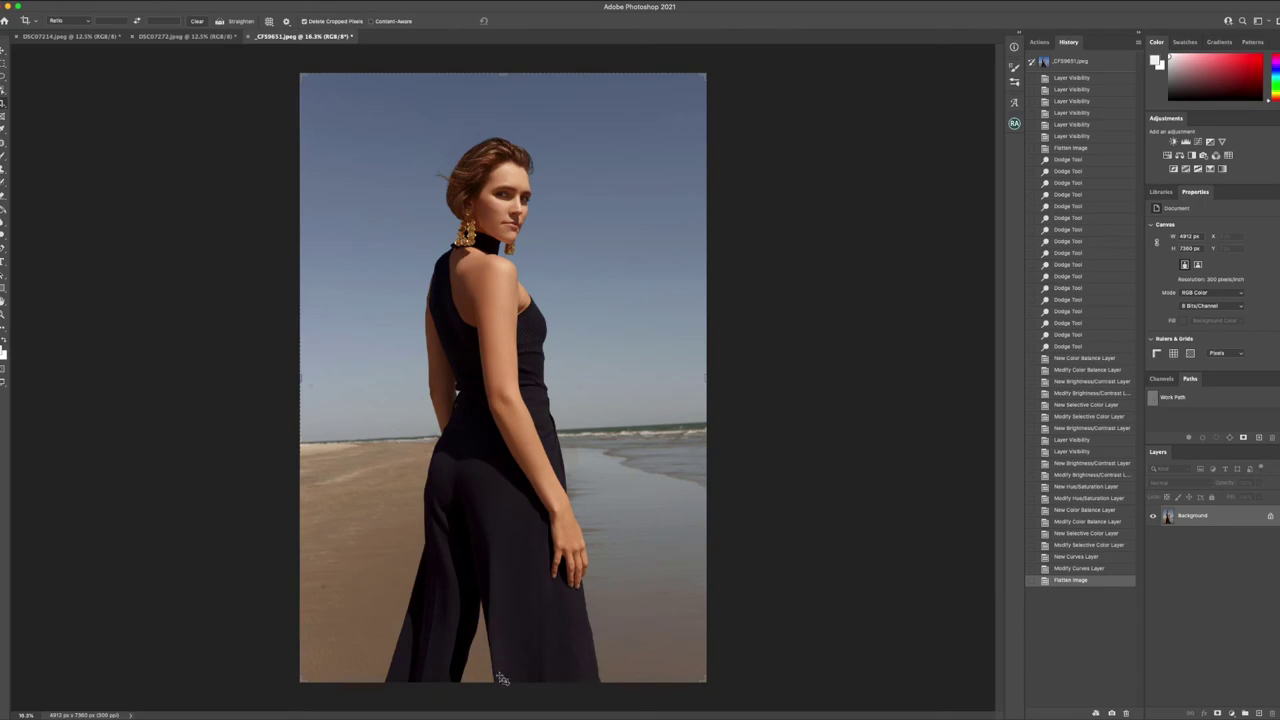
pyautogui.click(68, 20)
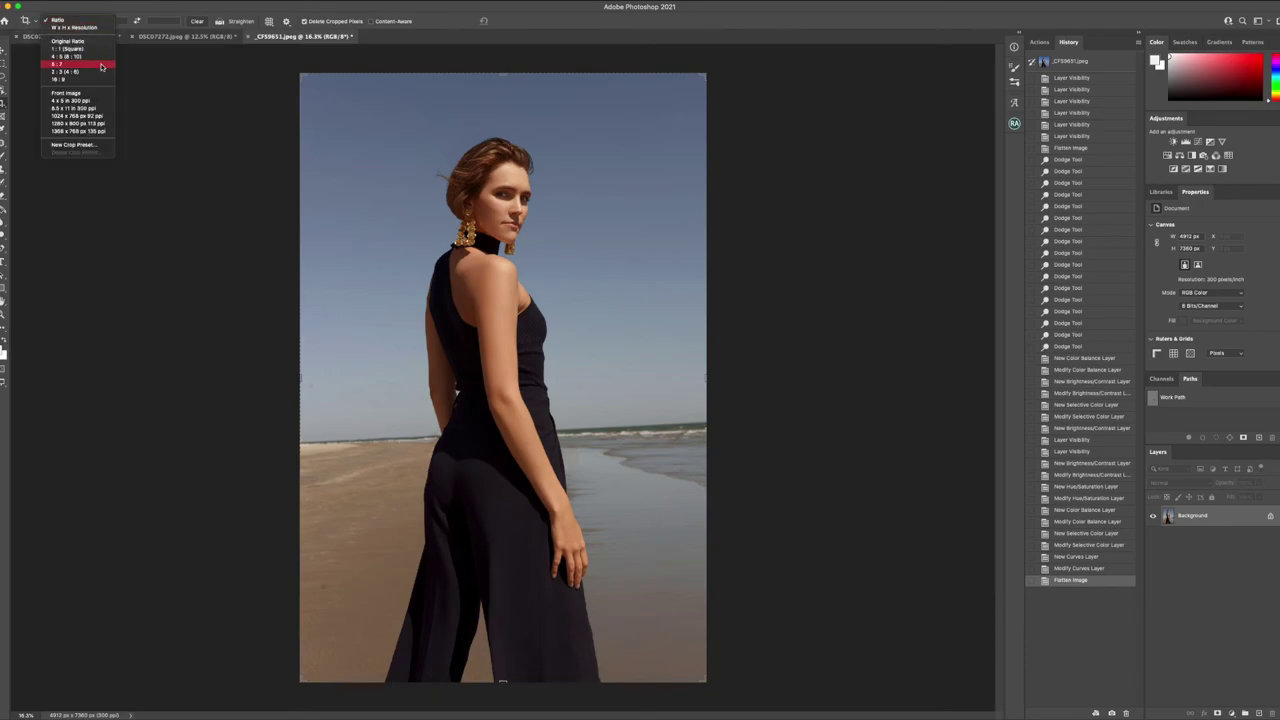
pyautogui.click(447, 218)
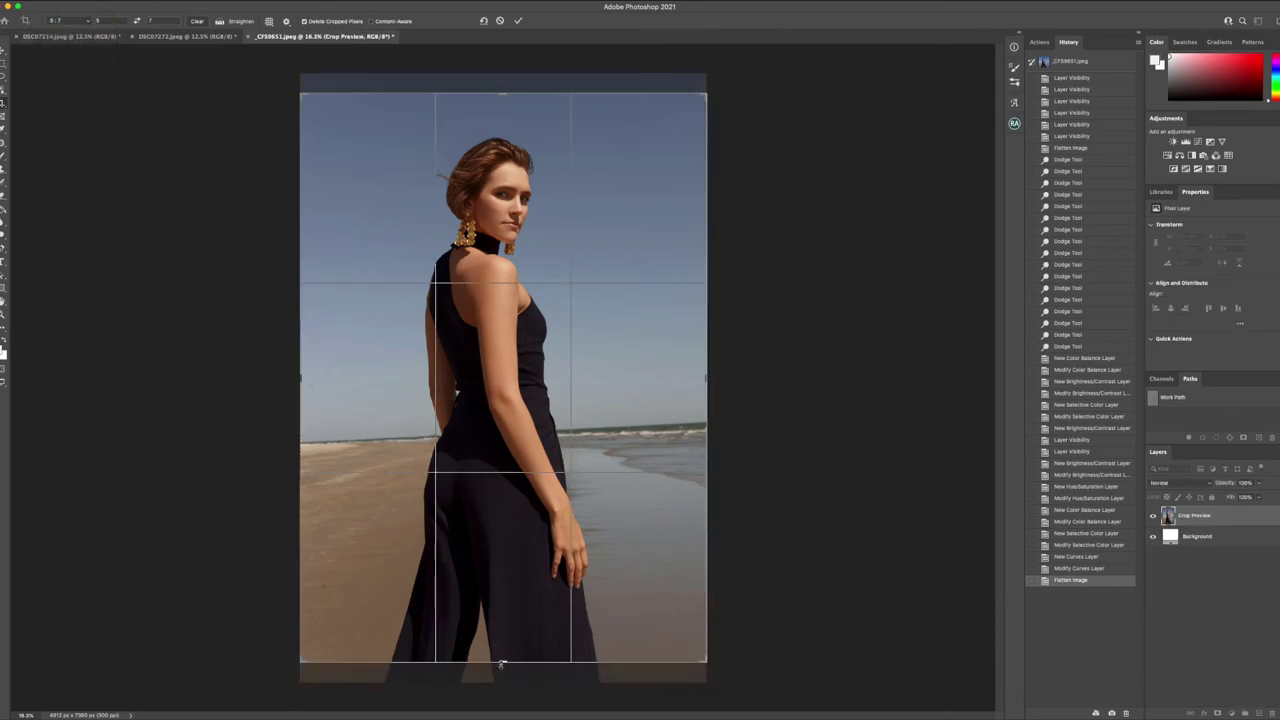
pyautogui.moveTo(502, 663)
pyautogui.mouseDown()
pyautogui.moveTo(505, 595)
pyautogui.moveTo(505, 640)
pyautogui.mouseUp()
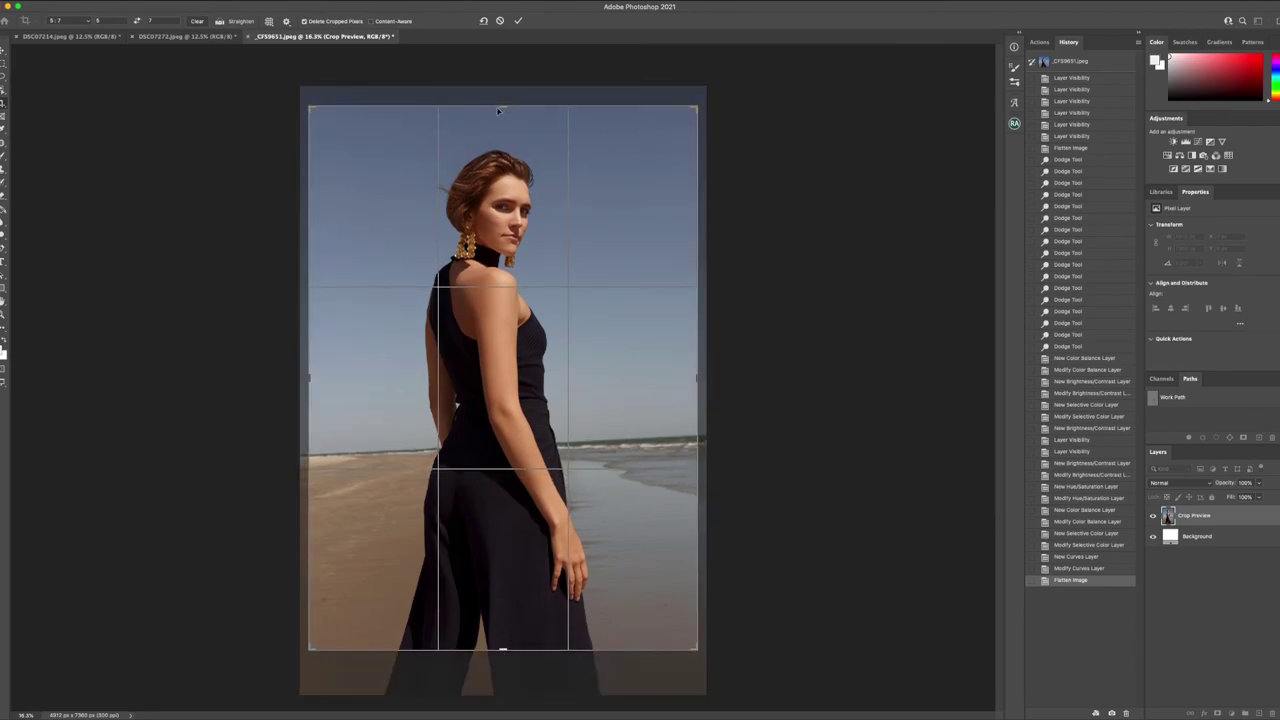
pyautogui.moveTo(498, 111); pyautogui.dragTo(505, 116)
pyautogui.moveTo(518, 188); pyautogui.dragTo(528, 171)
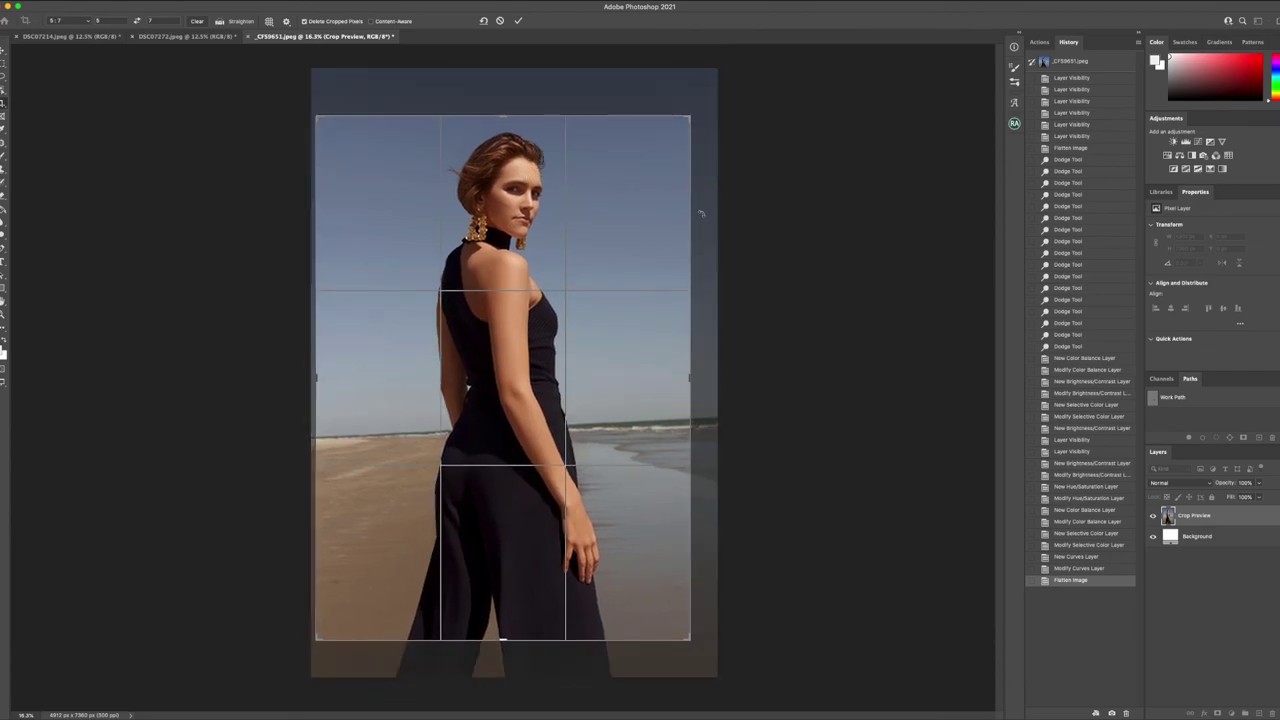
pyautogui.press('Return')
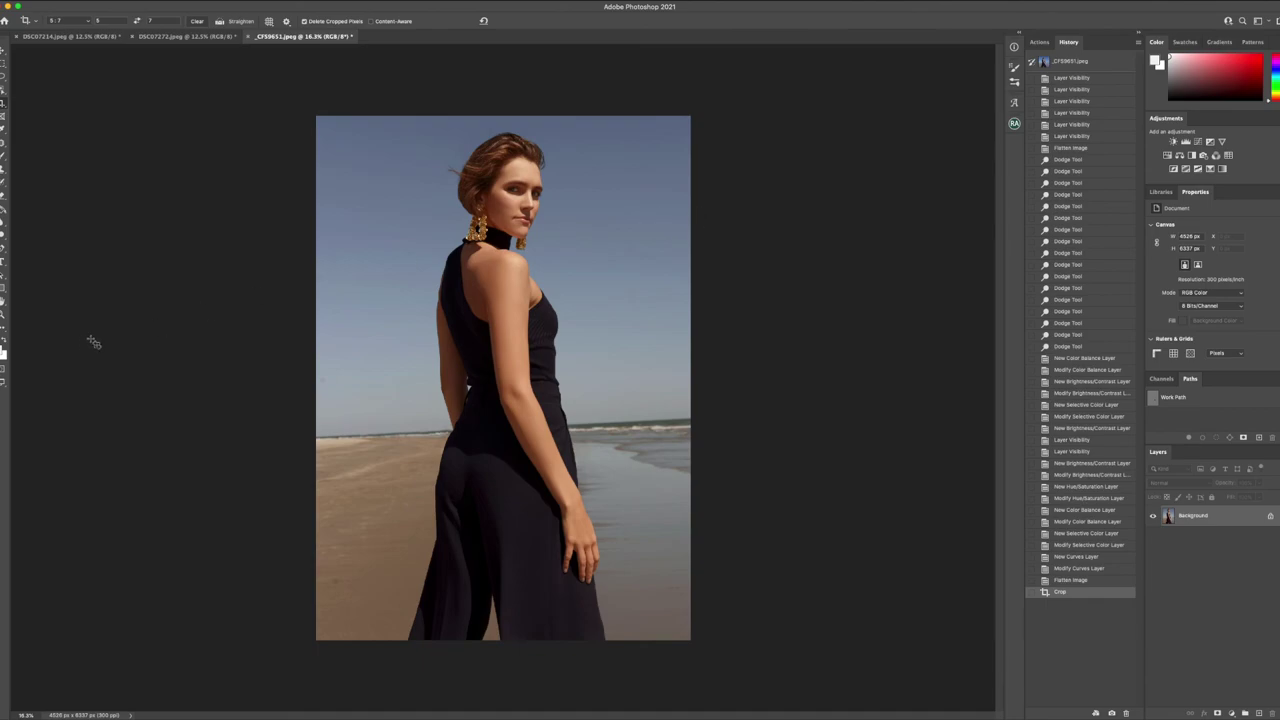
# Step: Fit the image on screen and add a Selective Color layer targeting the Reds
pyautogui.click(3, 314)
pyautogui.click(296, 20)
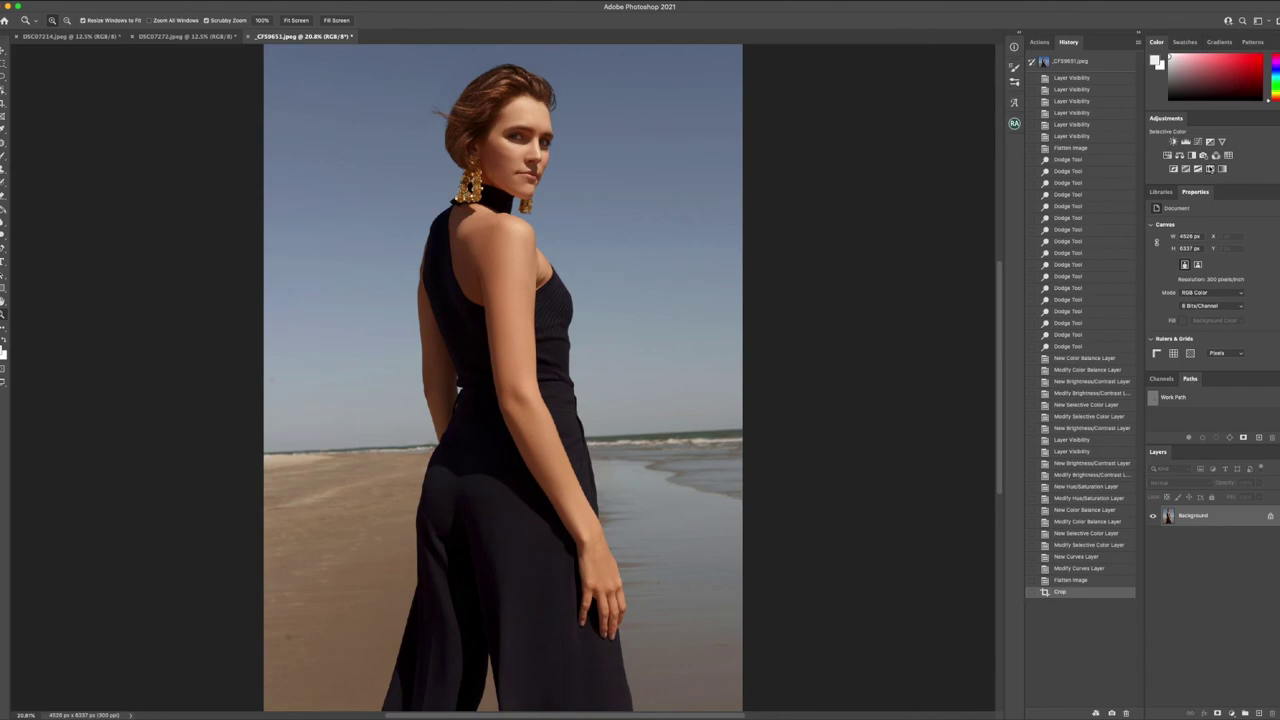
pyautogui.doubleClick(1211, 168)
pyautogui.click(1195, 237)
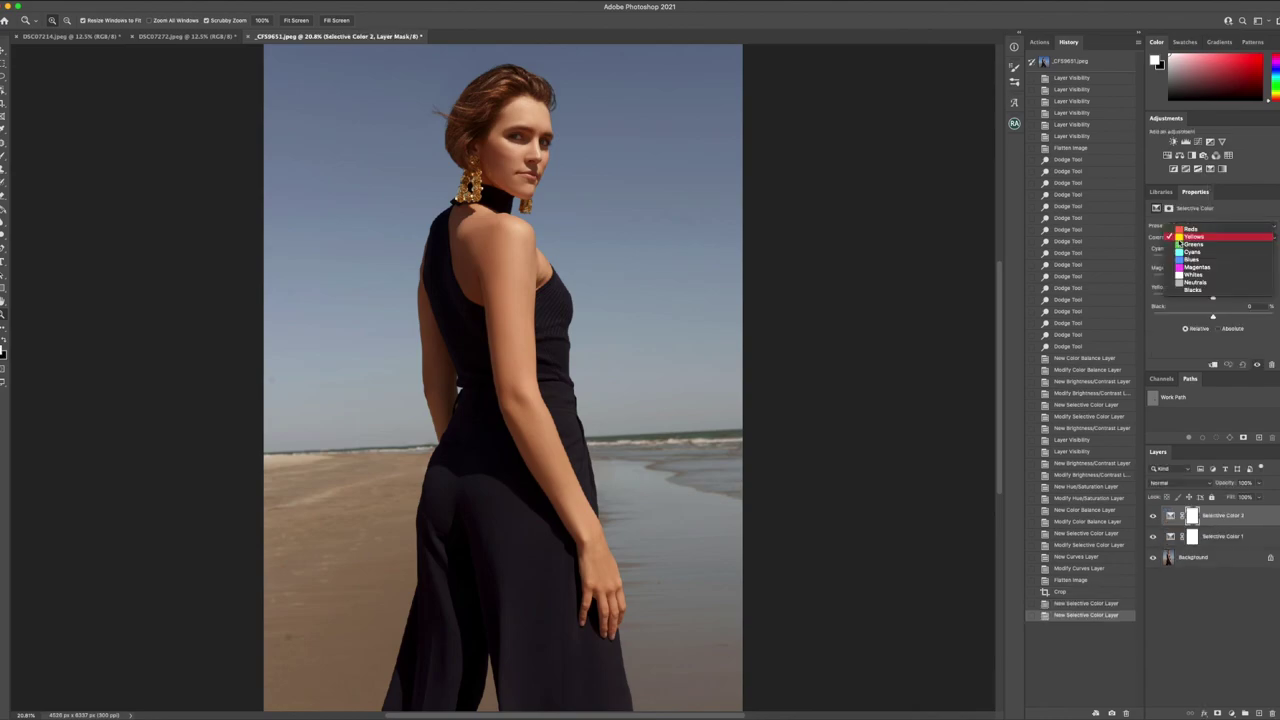
pyautogui.click(1191, 229)
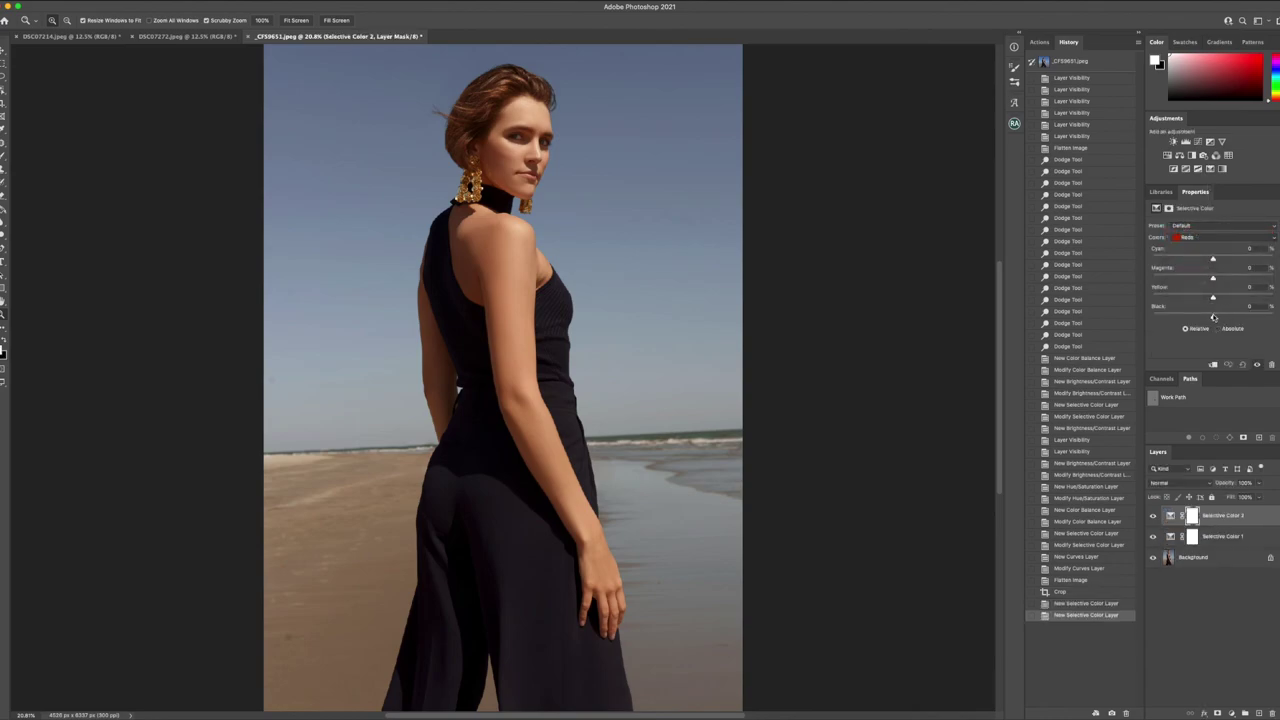
# Step: Switch to Absolute mode, lower the Reds' cyan, then display the original unedited snapshot
pyautogui.click(1218, 328)
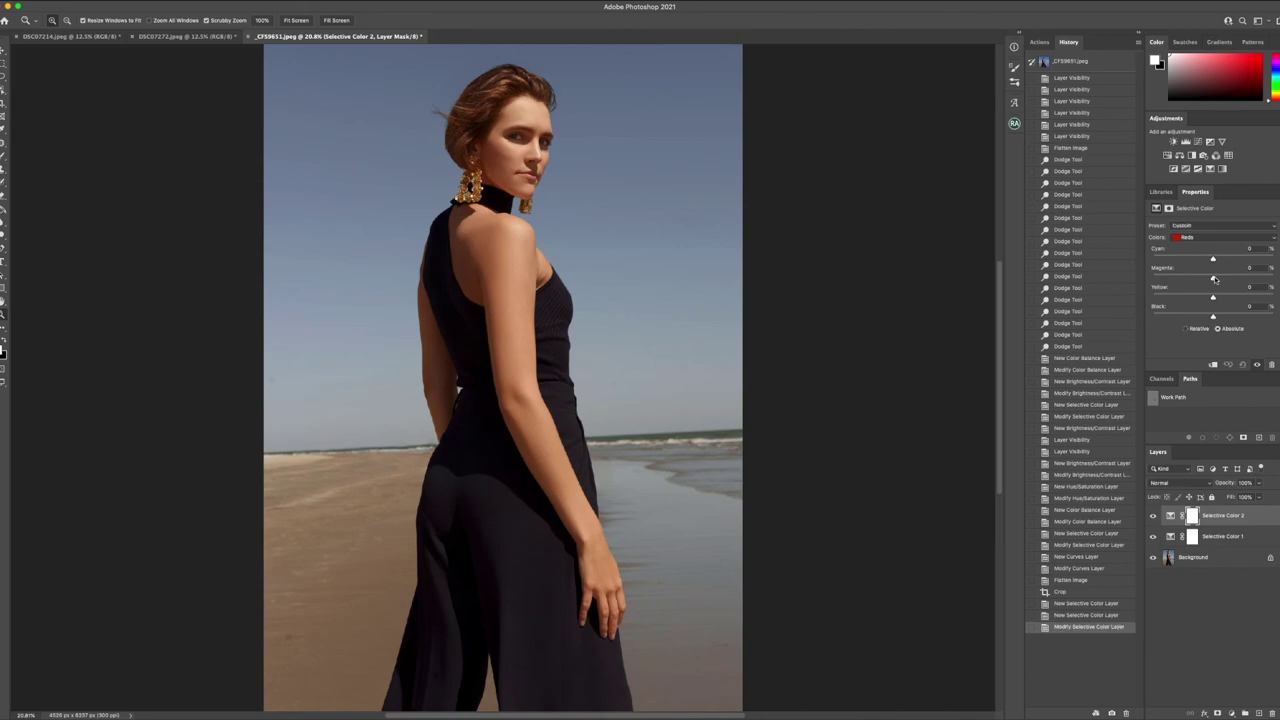
pyautogui.moveTo(1213, 259); pyautogui.dragTo(1208, 317)
pyautogui.moveTo(390, 274); pyautogui.dragTo(473, 272)
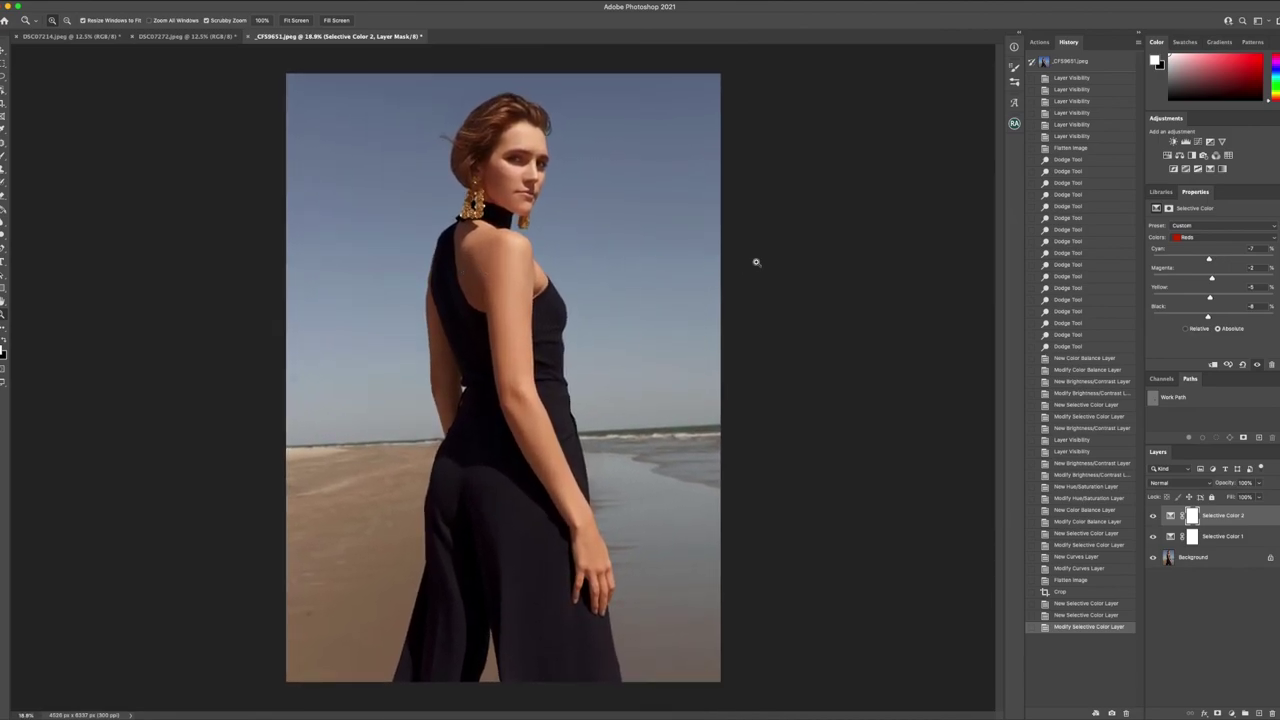
pyautogui.click(1070, 61)
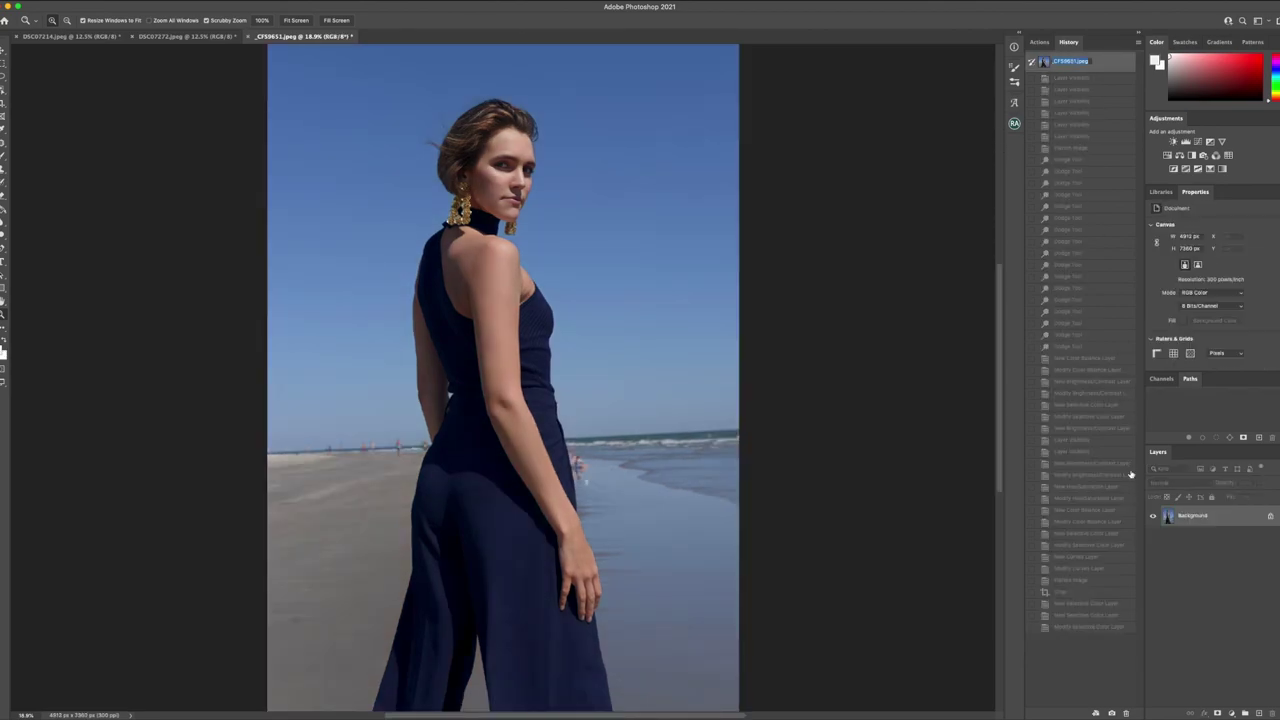
# Step: Return to the latest warm-graded history state and fit the image to the window
pyautogui.click(1090, 627)
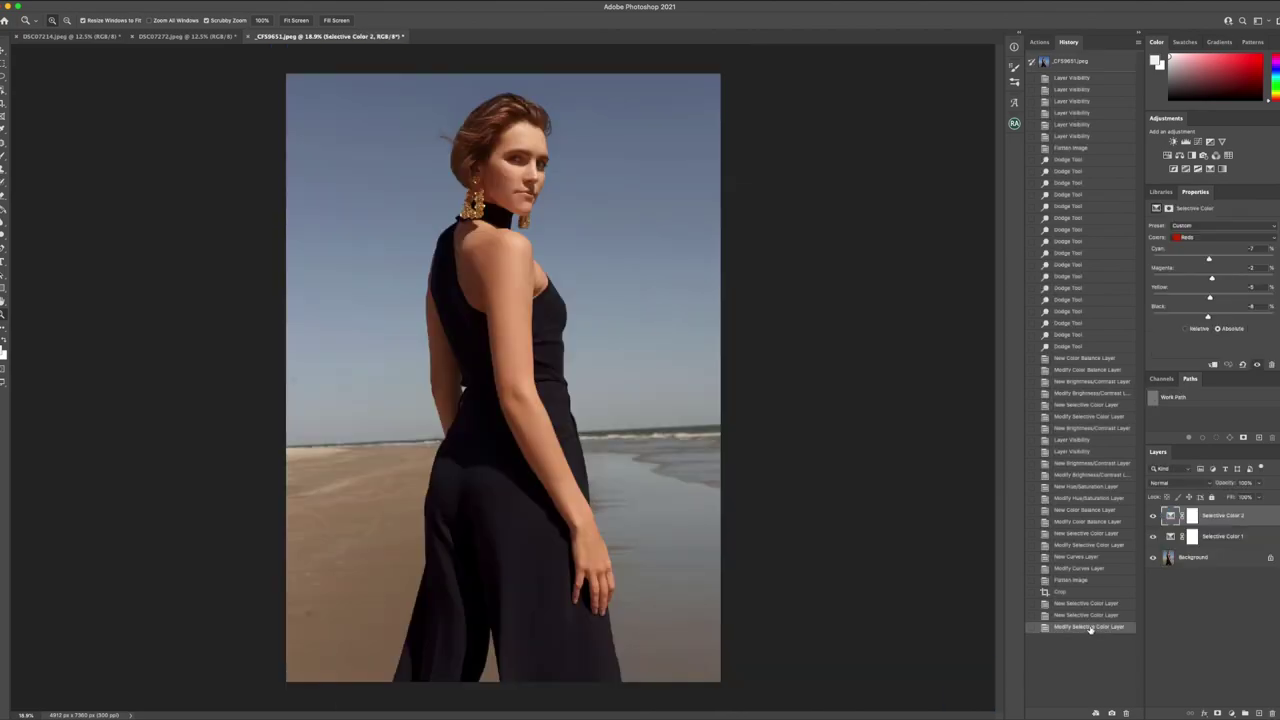
pyautogui.click(300, 22)
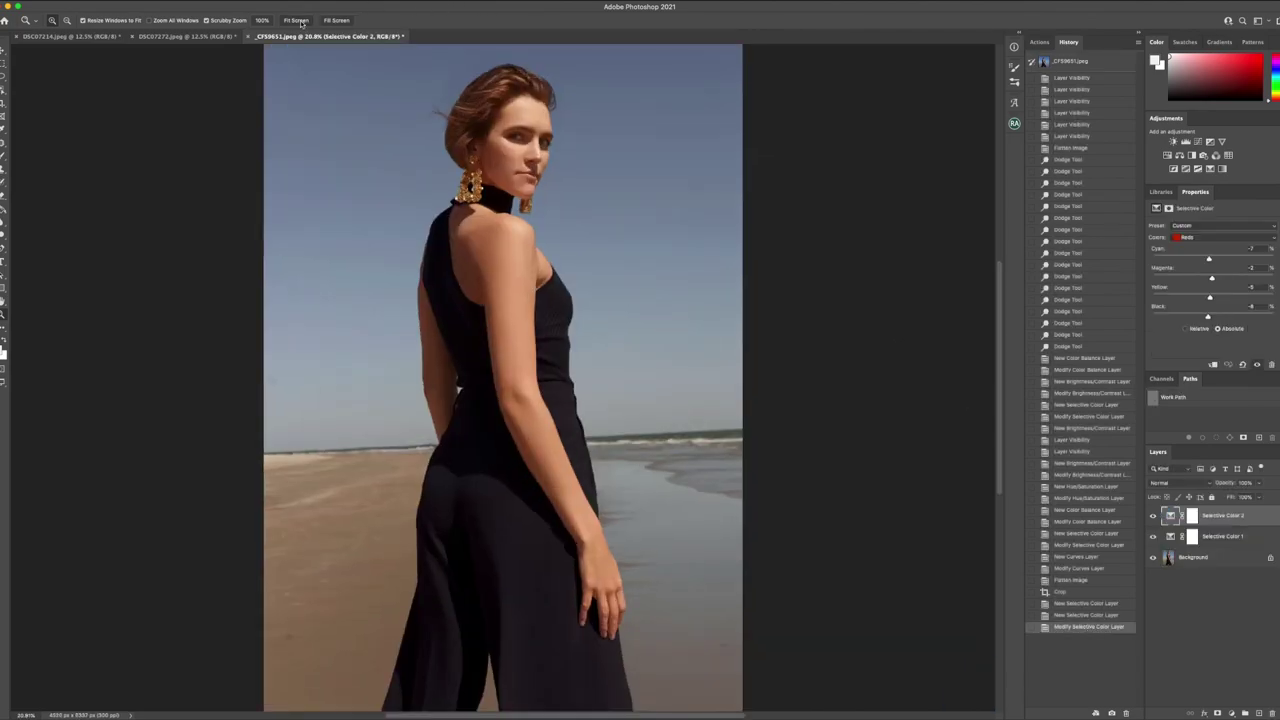